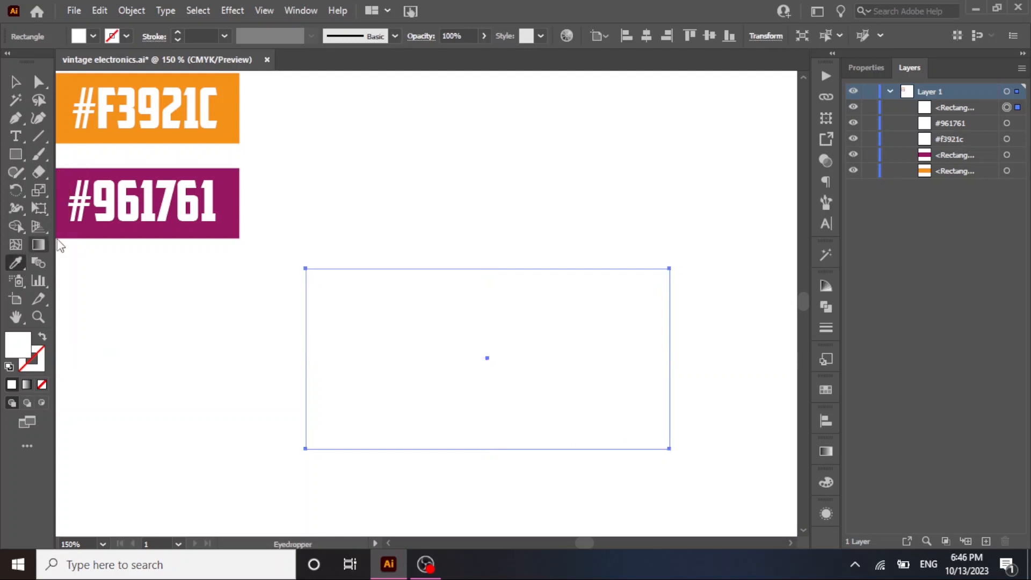
Fill the white rectangle with the #F3921C orange from the swatch, shift it slightly down, and round all its corners.
click(82, 139)
click(15, 81)
drag(440, 379, 451, 399)
drag(669, 299, 630, 307)
click(656, 231)
click(559, 387)
click(219, 333)
Draw a circle with the Ellipse tool on the left part of the orange rectangle and move it slightly down and inward.
click(21, 157)
drag(21, 157, 21, 157)
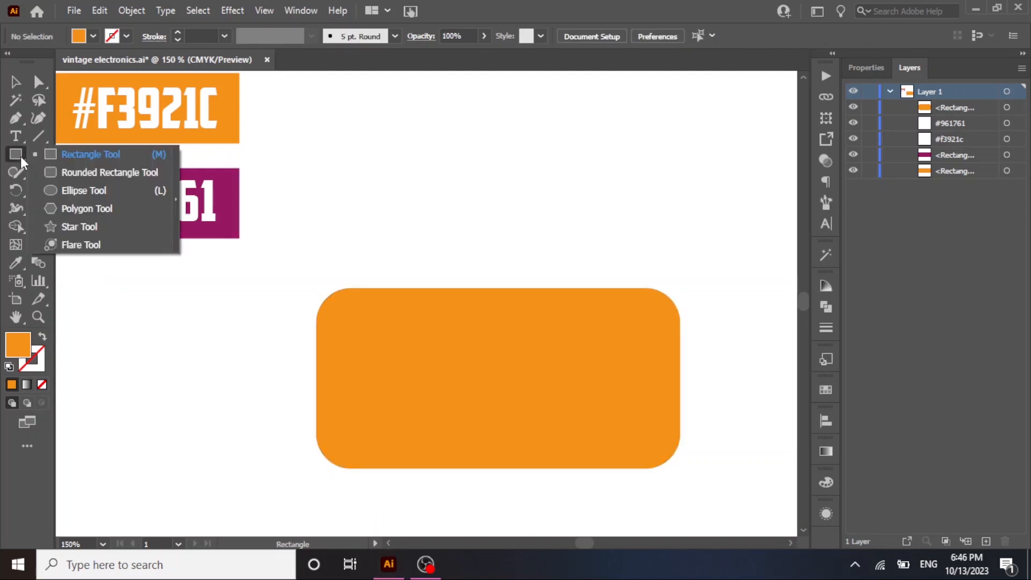
click(67, 191)
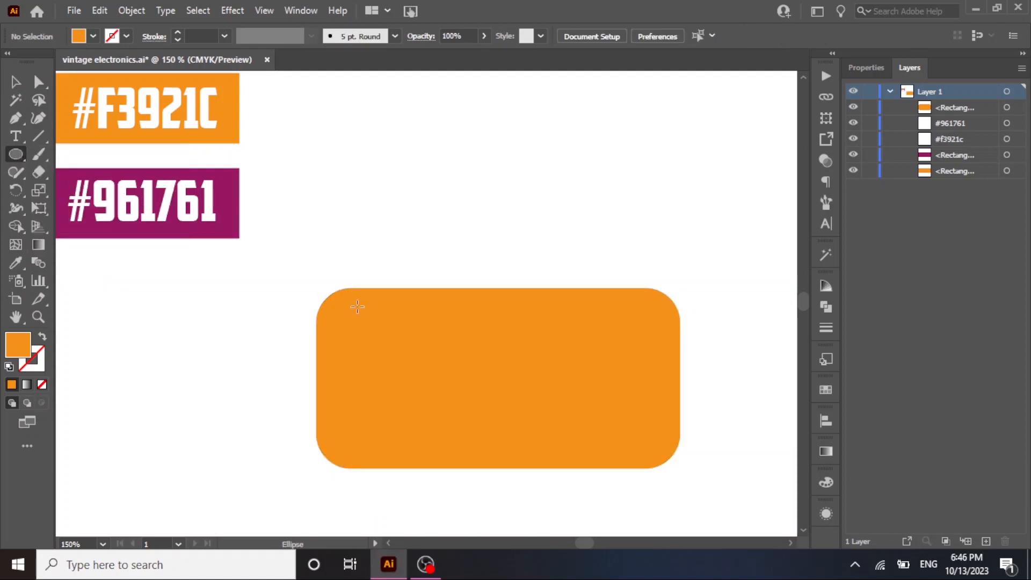
drag(381, 364, 418, 413)
key(v)
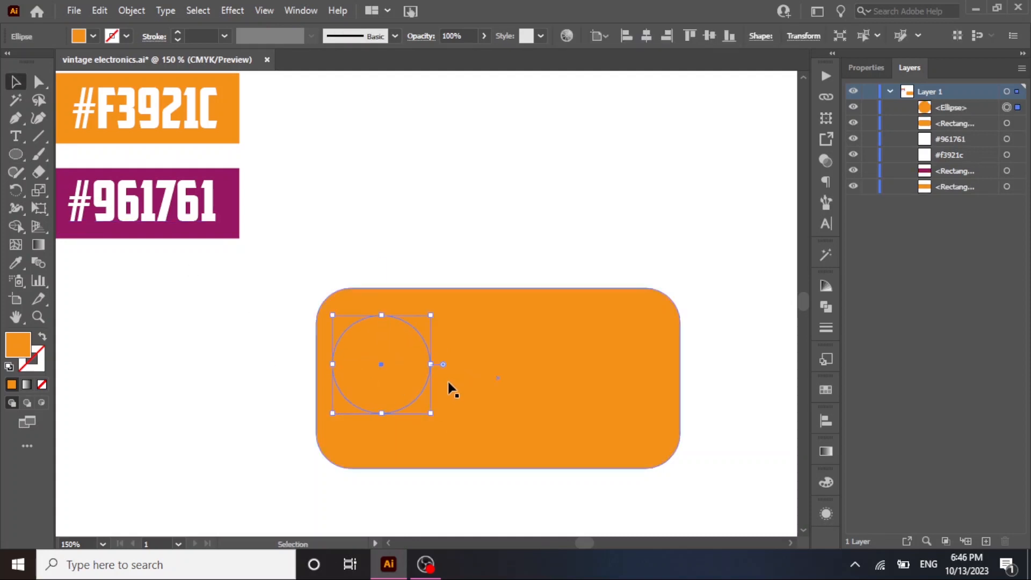
drag(425, 340, 445, 364)
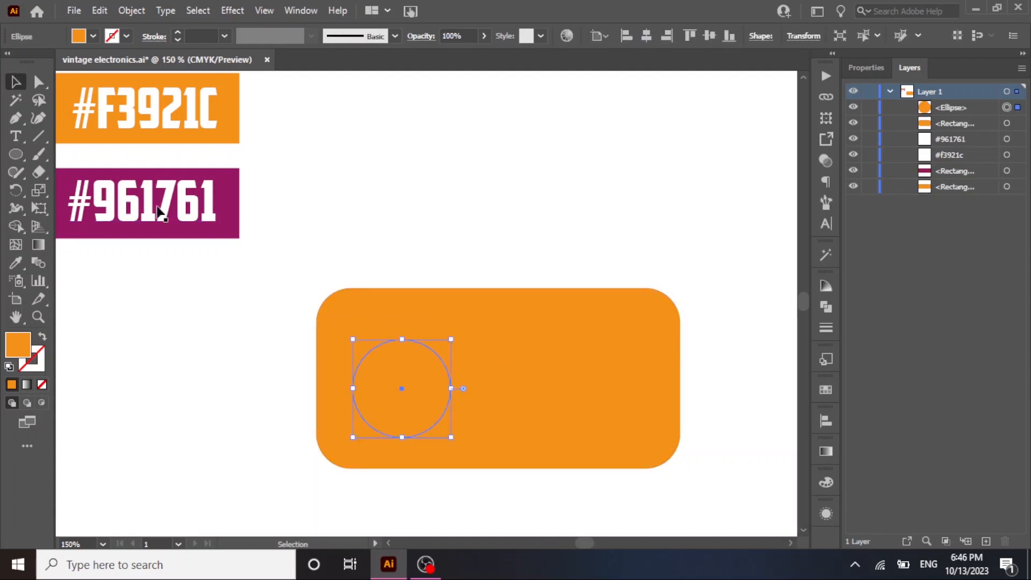
Fill the circle with the #961761 purple sampled from the colour swatch.
click(15, 262)
click(91, 173)
key(v)
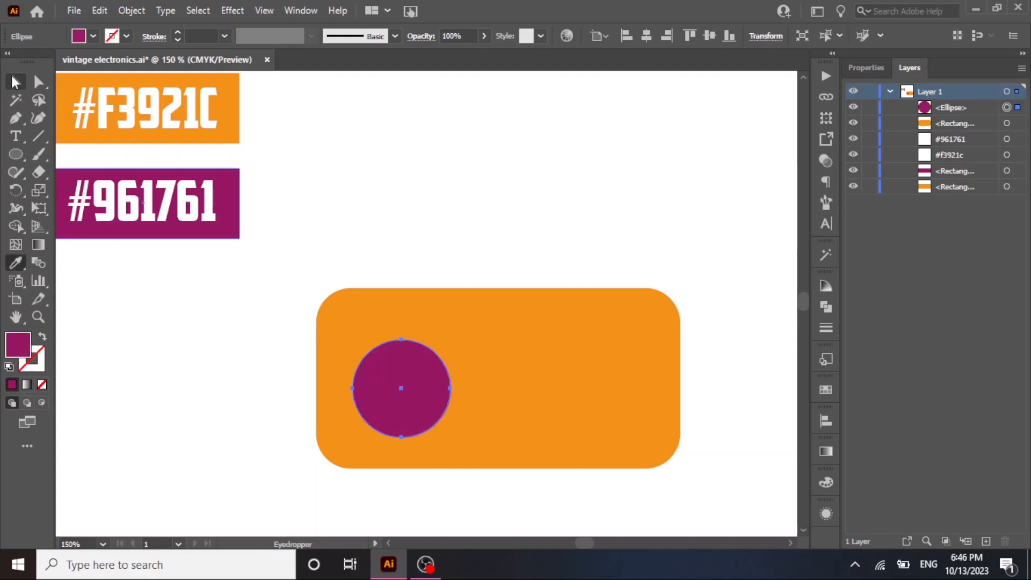
Enlarge the purple circle and reposition it within the left part of the orange rectangle.
scroll(361, 365, up, 4)
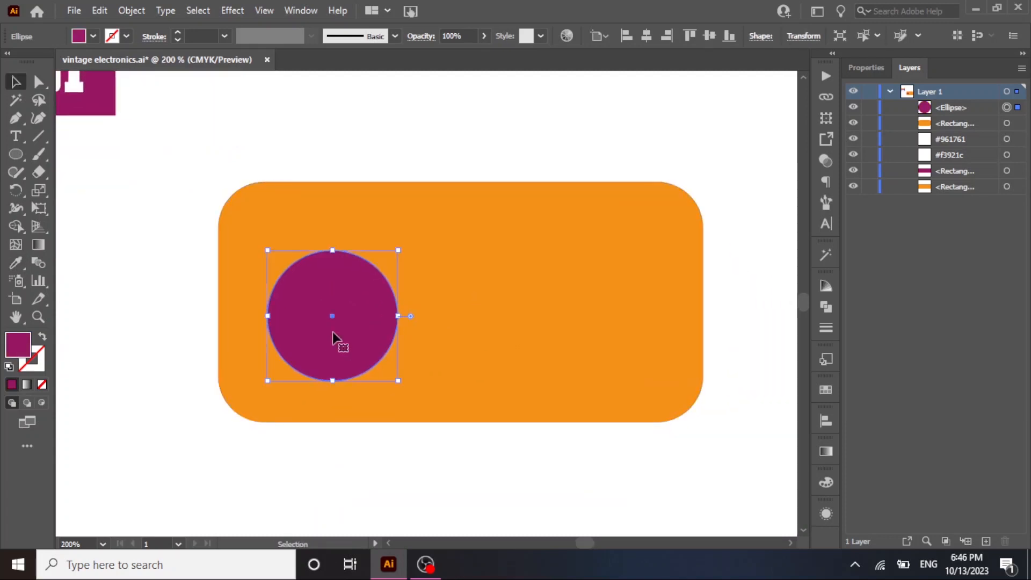
drag(332, 306, 337, 275)
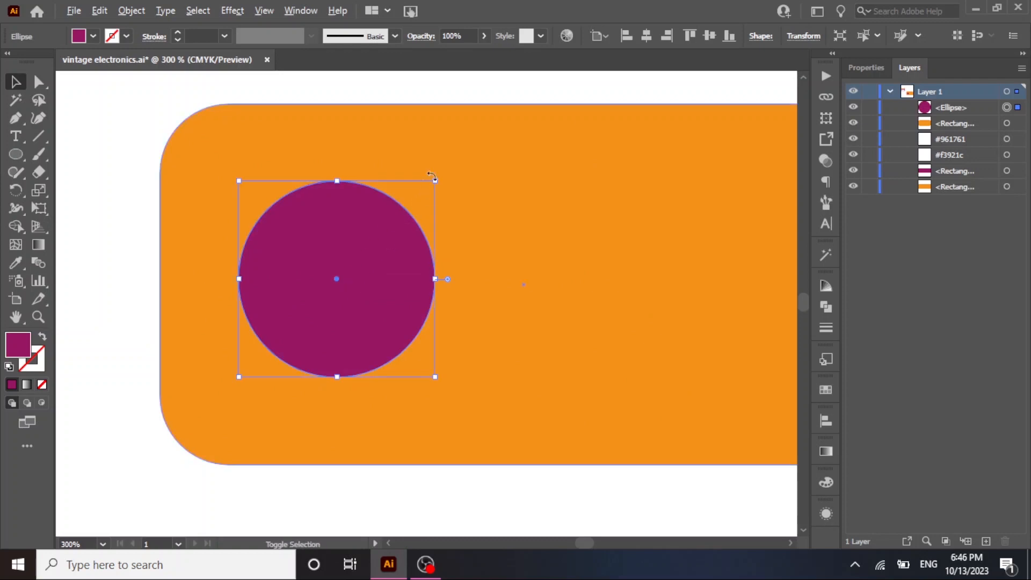
drag(436, 184, 466, 167)
drag(370, 271, 379, 280)
scroll(379, 280, down, 1)
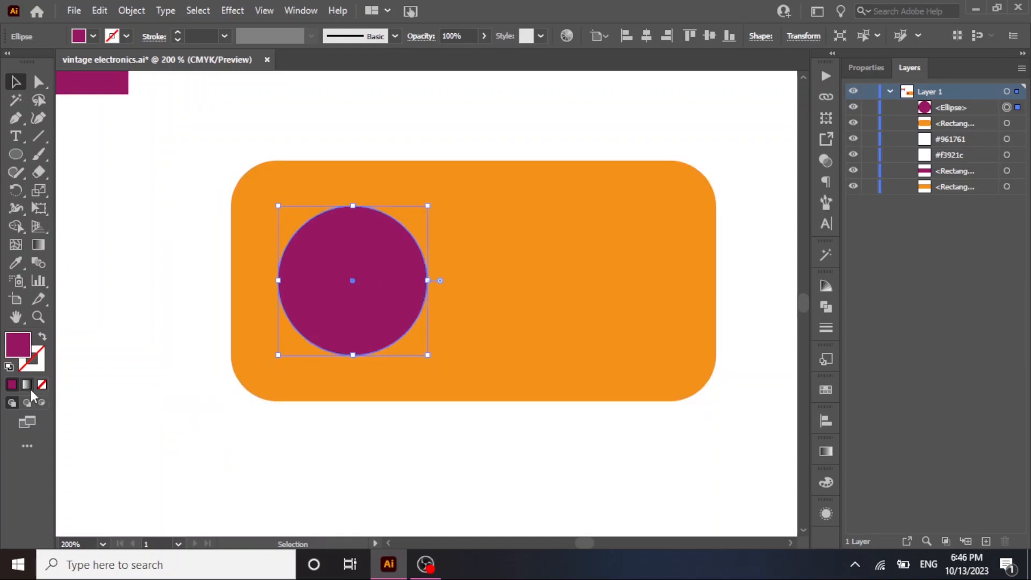
Activate Draw Inside mode for the purple circle and pick the Line Segment tool.
click(41, 403)
scroll(376, 232, up, 1)
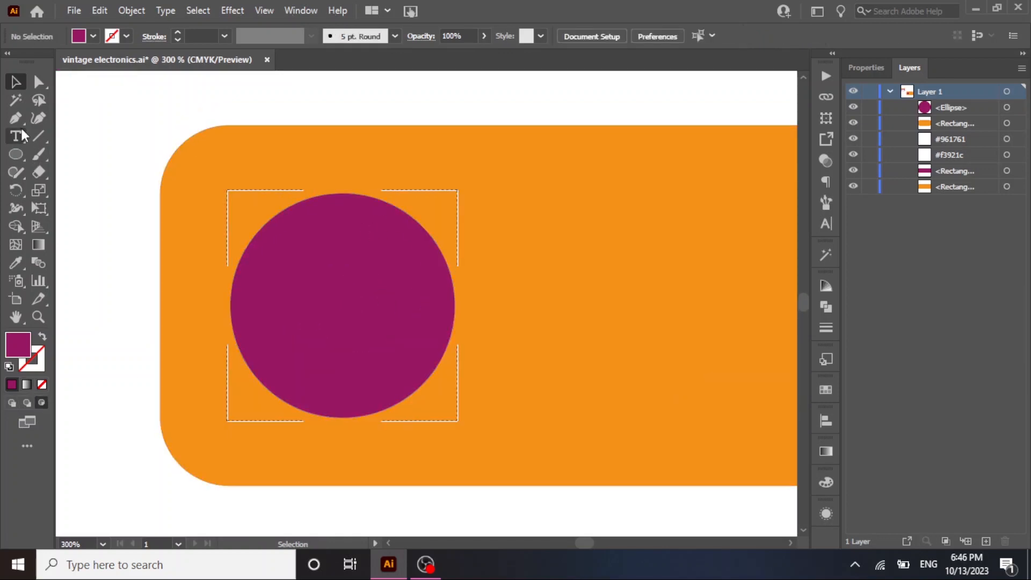
click(40, 136)
drag(271, 234, 434, 234)
key(alt+shift)
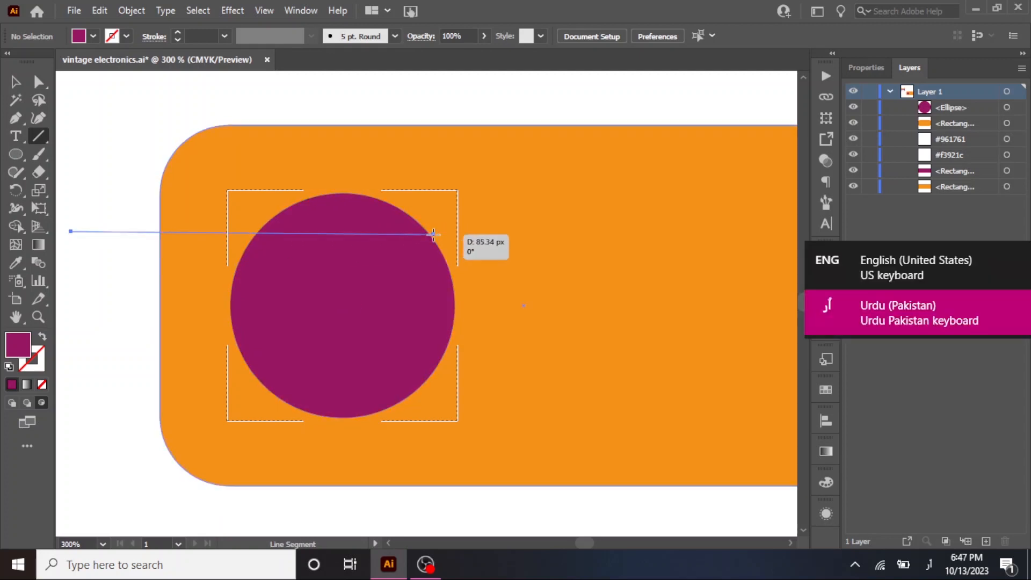
drag(434, 235, 433, 234)
key(ctrl+z)
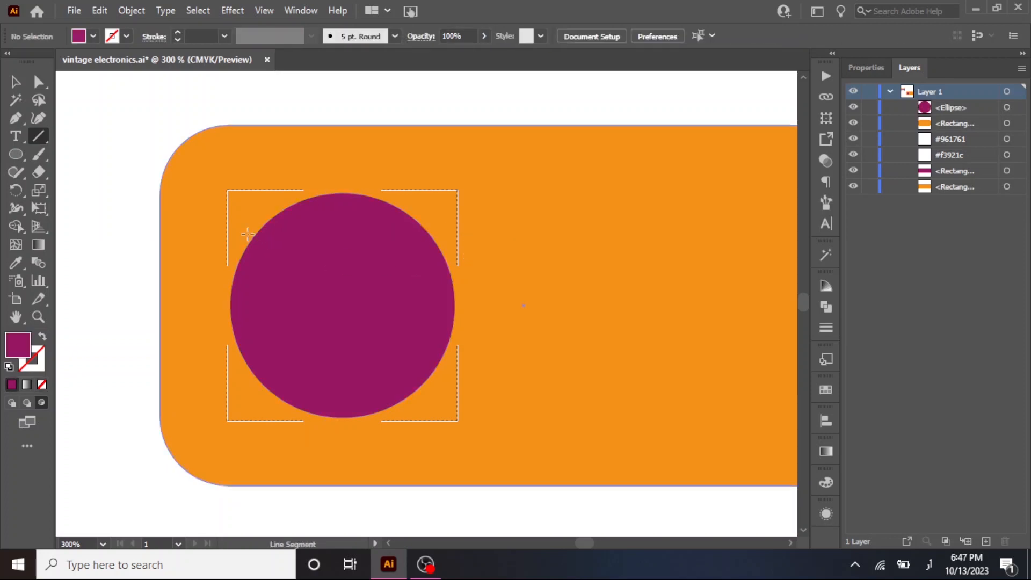
Draw a horizontal line across the upper part of the purple circle and give it a white stroke.
drag(251, 216, 425, 216)
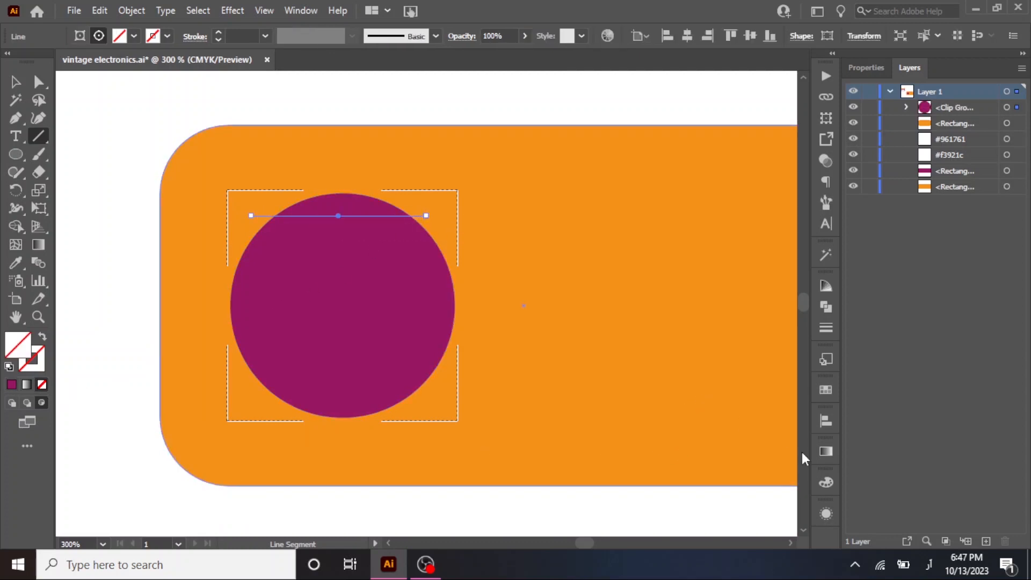
click(827, 481)
click(661, 502)
Duplicate the white line just below the first one and extend both its ends past the circle's edge.
drag(358, 209, 359, 231)
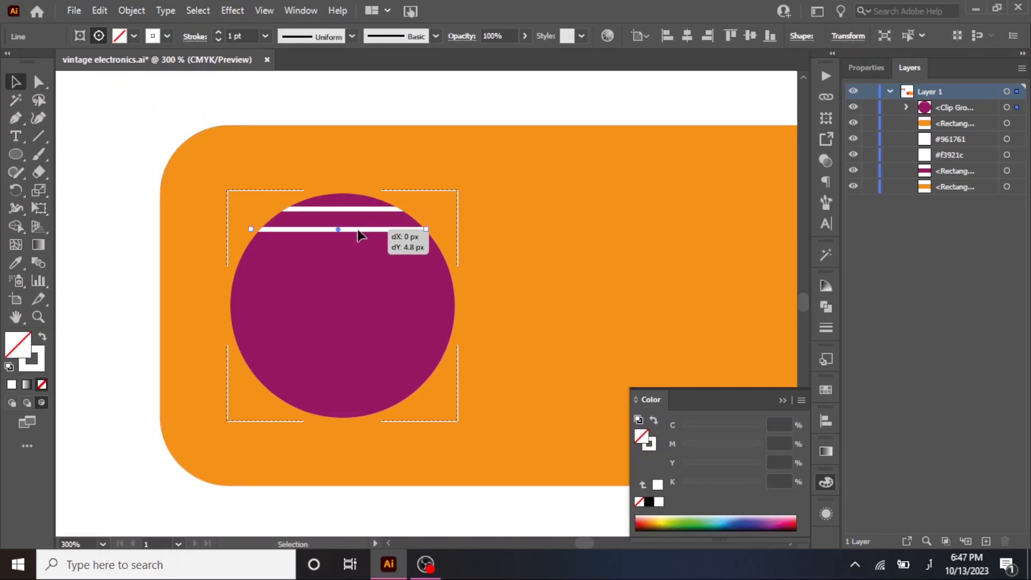
scroll(420, 231, up, 1)
key(a)
click(425, 226)
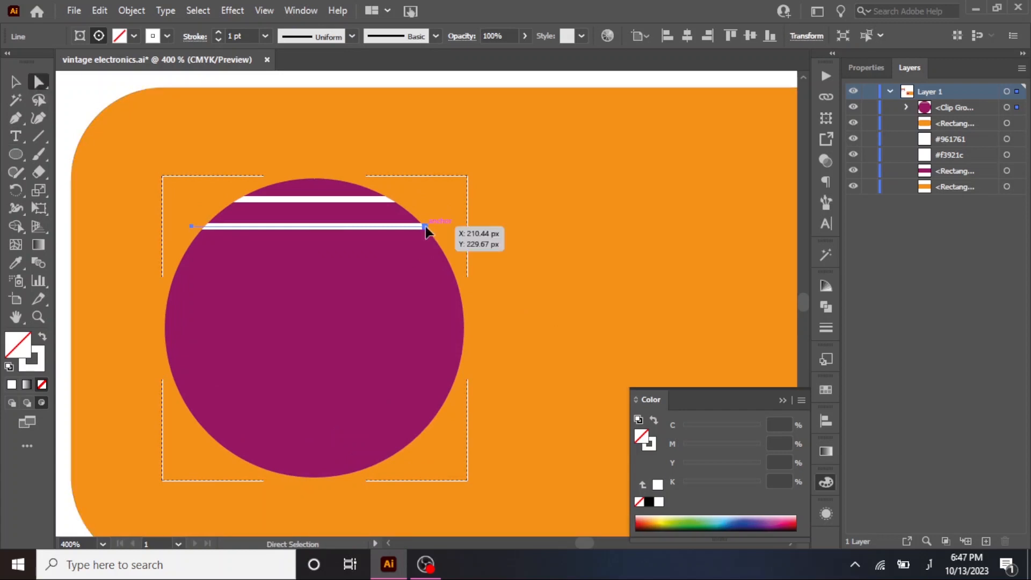
drag(425, 227, 450, 227)
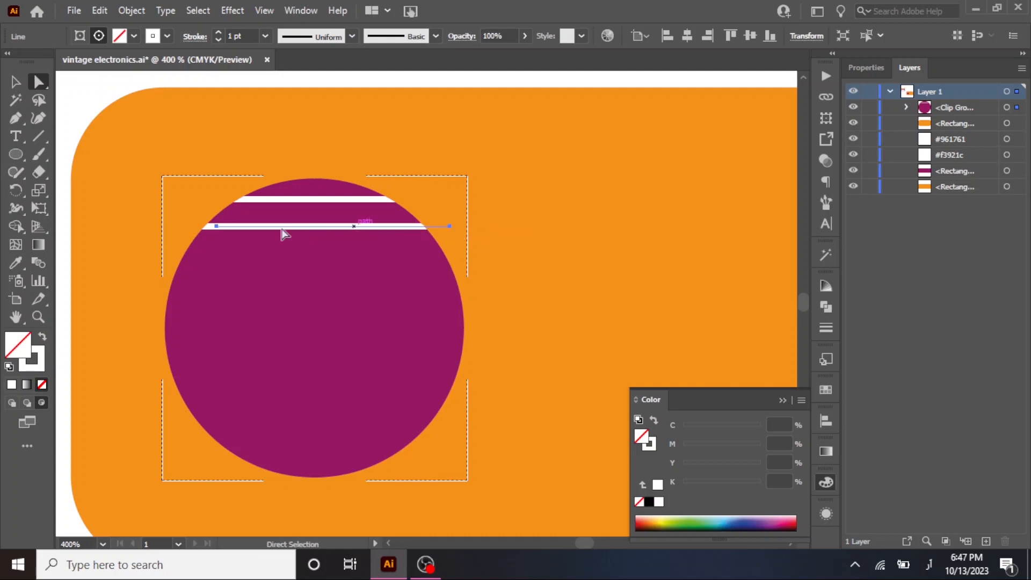
click(214, 226)
drag(215, 226, 165, 226)
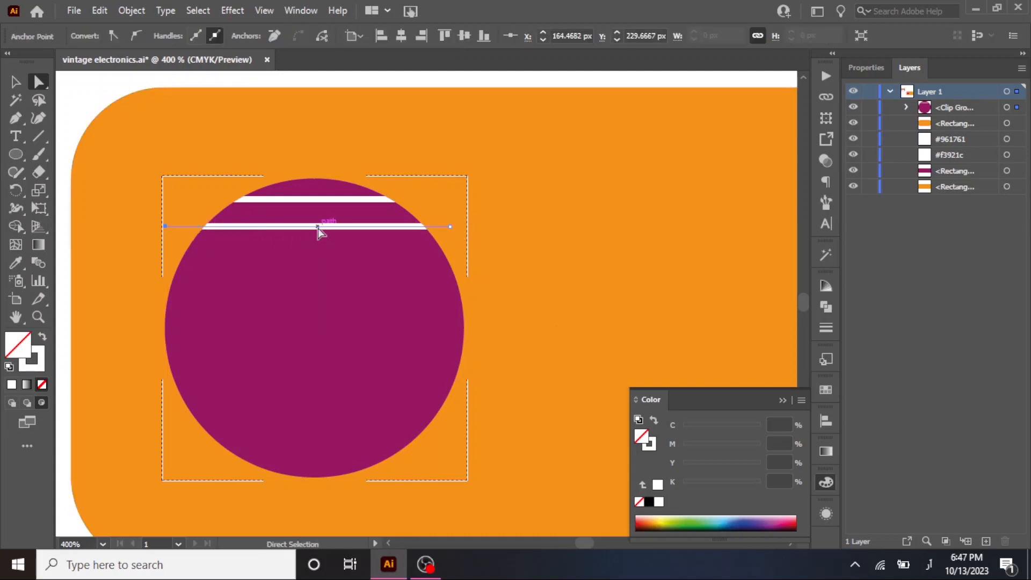
Add two more evenly spaced copies of the white line further down and widen the lowest one to span the circle.
drag(317, 226, 317, 257)
key(ctrl+d)
drag(454, 286, 460, 285)
drag(178, 287, 164, 290)
Duplicate the widened line downward and repeat the copy five times to stripe the circle down to its bottom.
drag(322, 291, 320, 319)
key(ctrl+d)
key(ctrl+d)
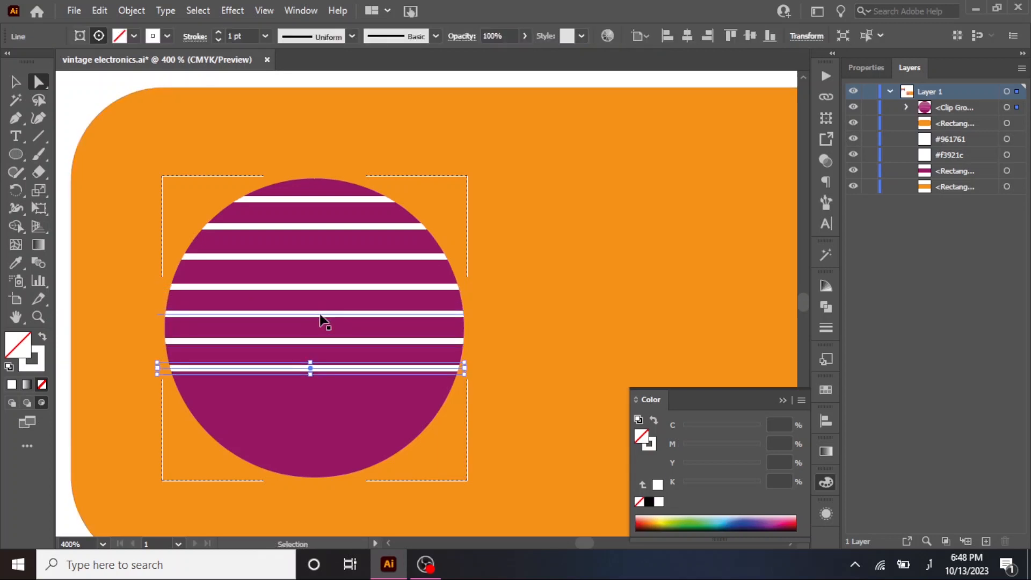
key(ctrl+d)
key(ctrl+d)
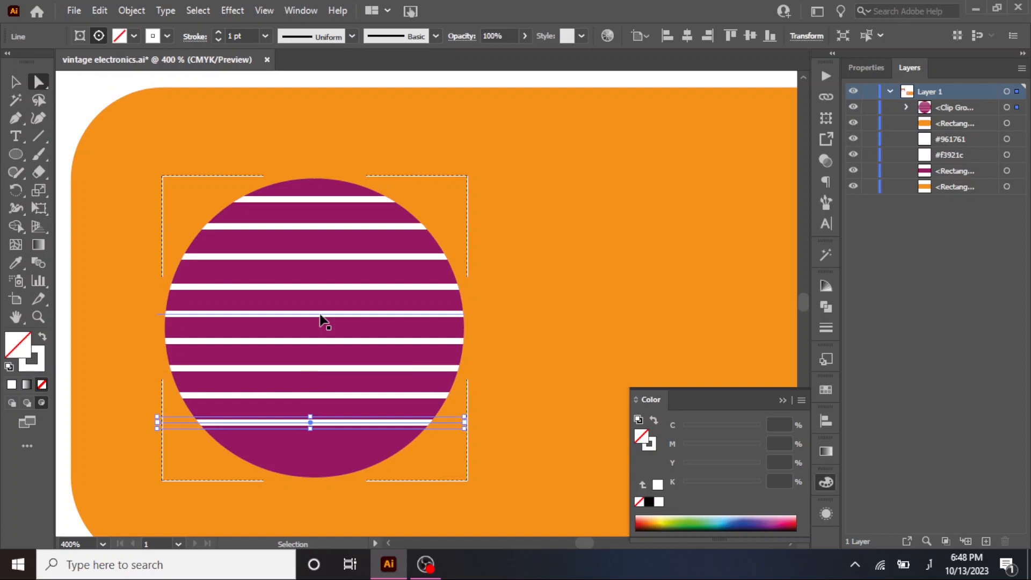
key(ctrl+d)
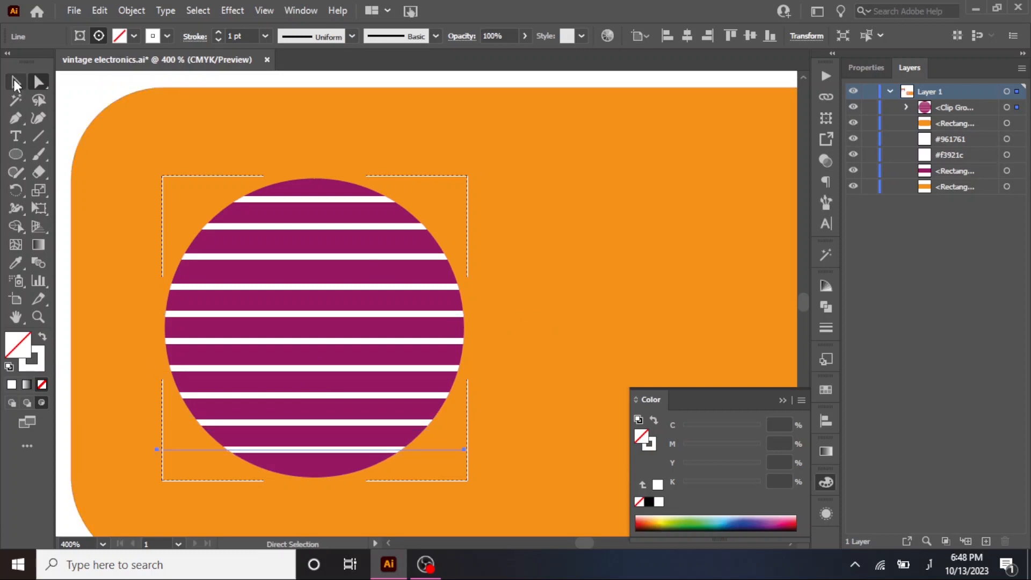
Lock the orange rounded rectangle beneath the striped circle.
click(14, 84)
click(551, 259)
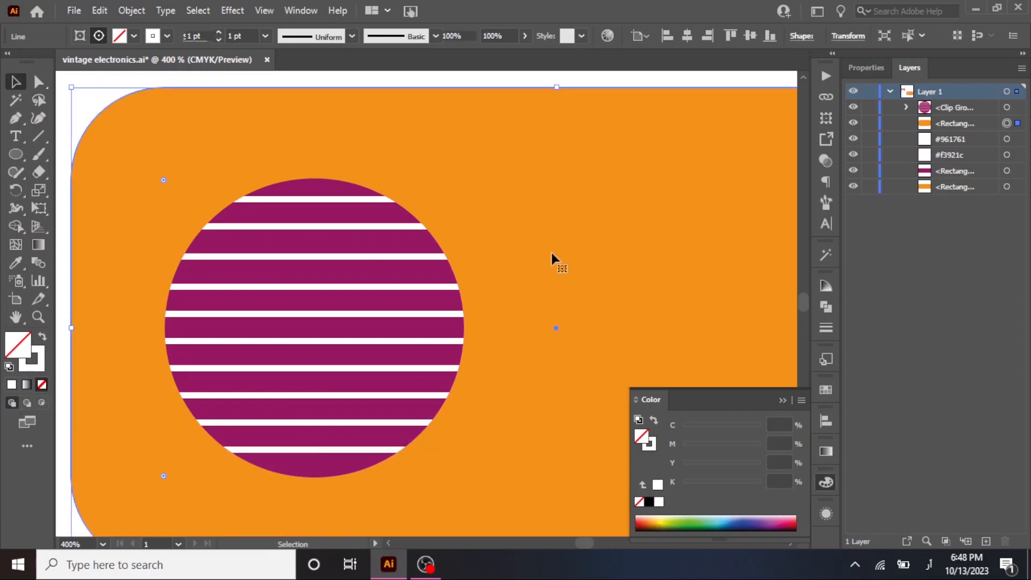
scroll(549, 279, down, 1)
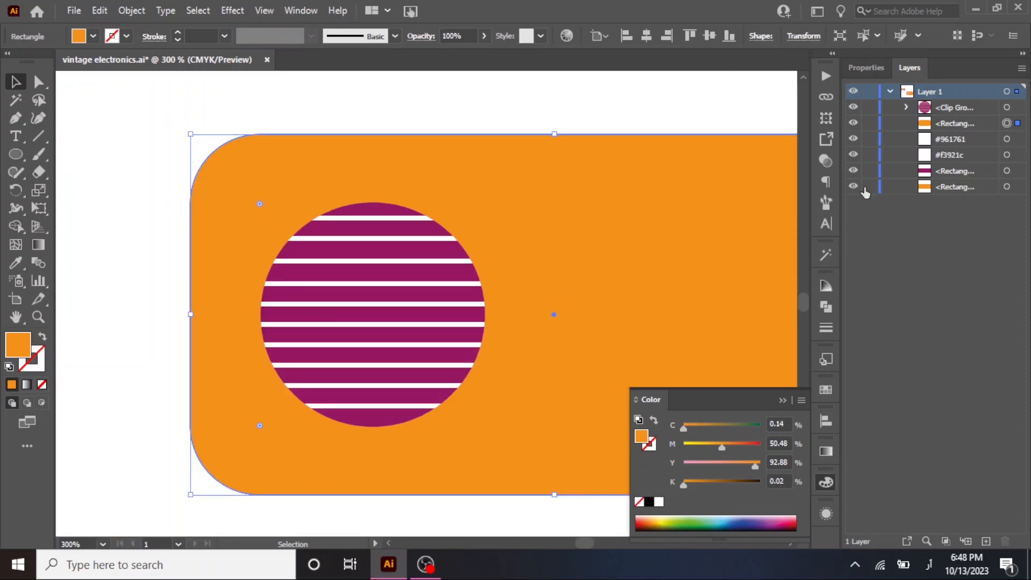
click(868, 124)
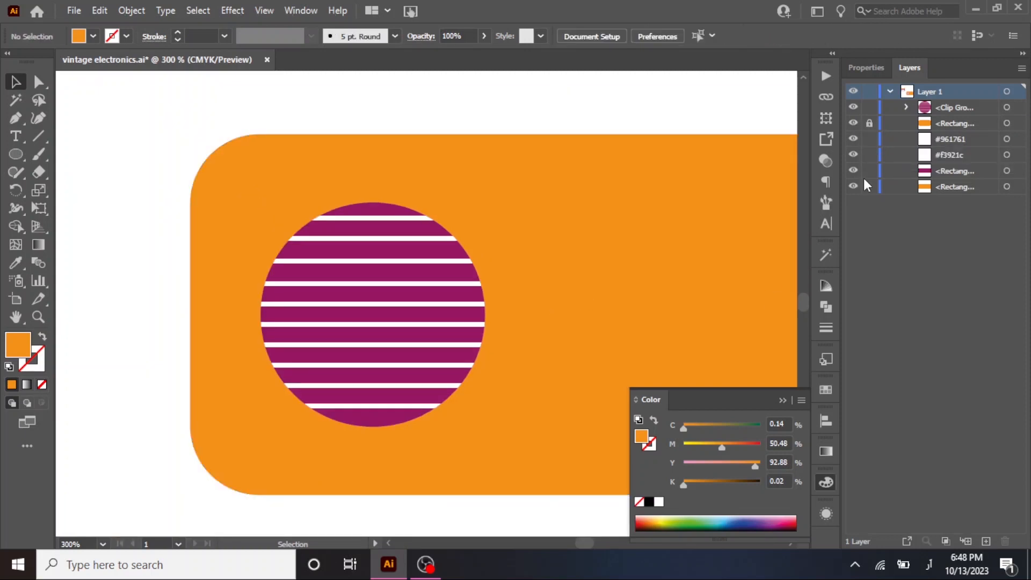
Duplicate the striped circle horizontally onto the right part of the orange rectangle.
key(space)
drag(492, 239, 282, 223)
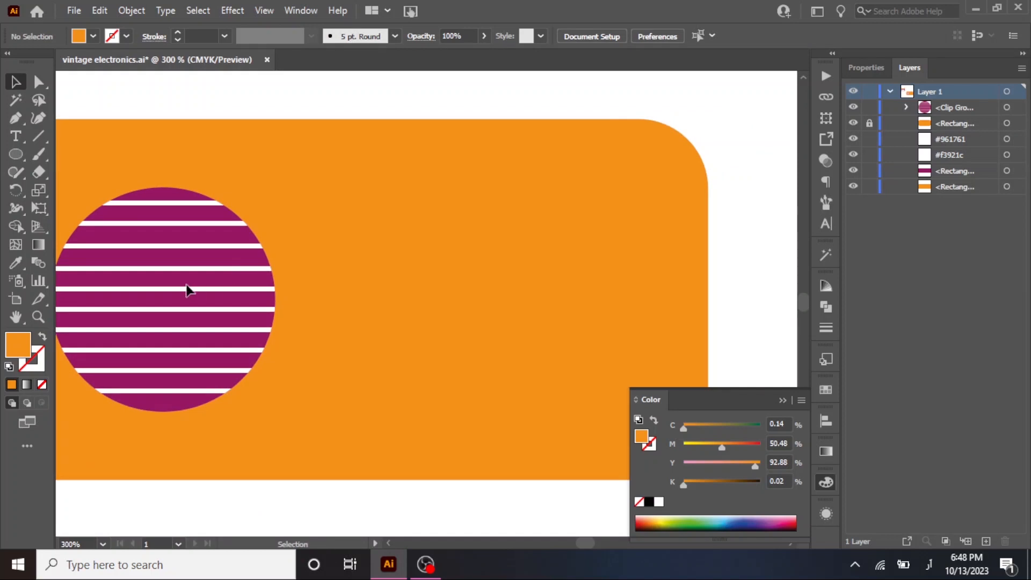
click(237, 325)
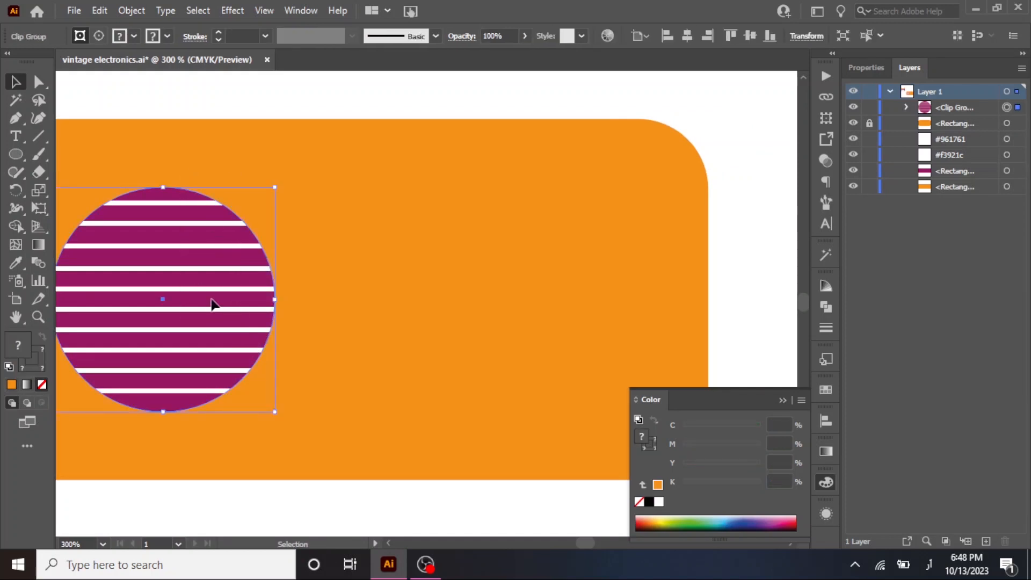
drag(250, 295, 545, 306)
drag(346, 318, 374, 318)
scroll(388, 318, down, 1)
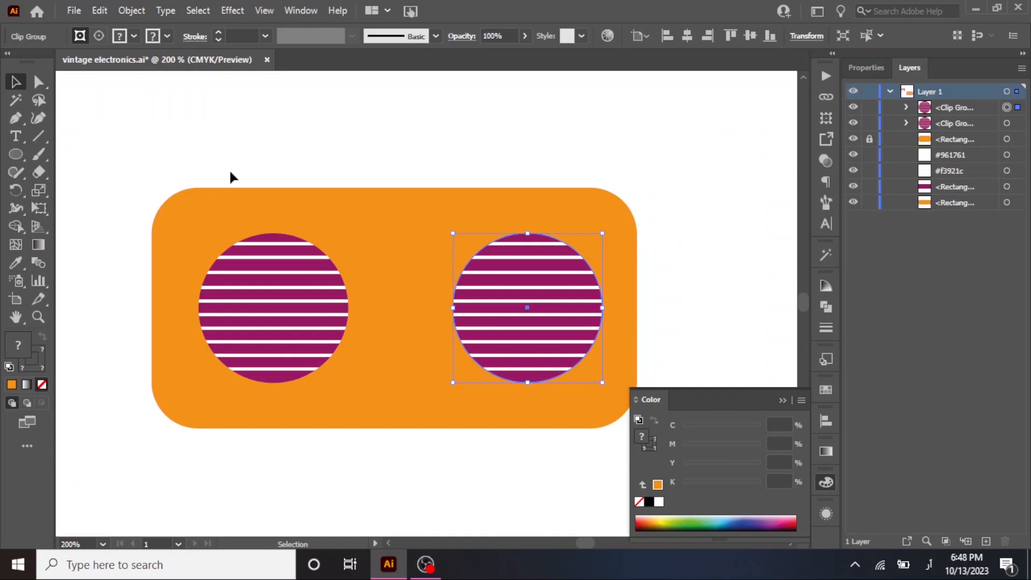
Group the two striped circles and align them with the orange rectangle by their horizontal centres.
shift+click(308, 306)
key(ctrl+g)
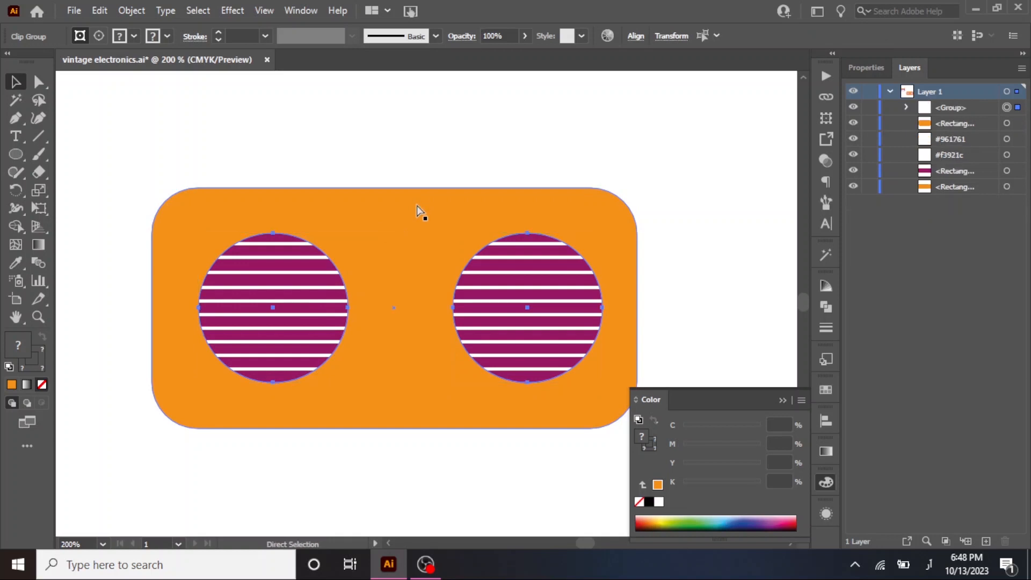
shift+click(413, 206)
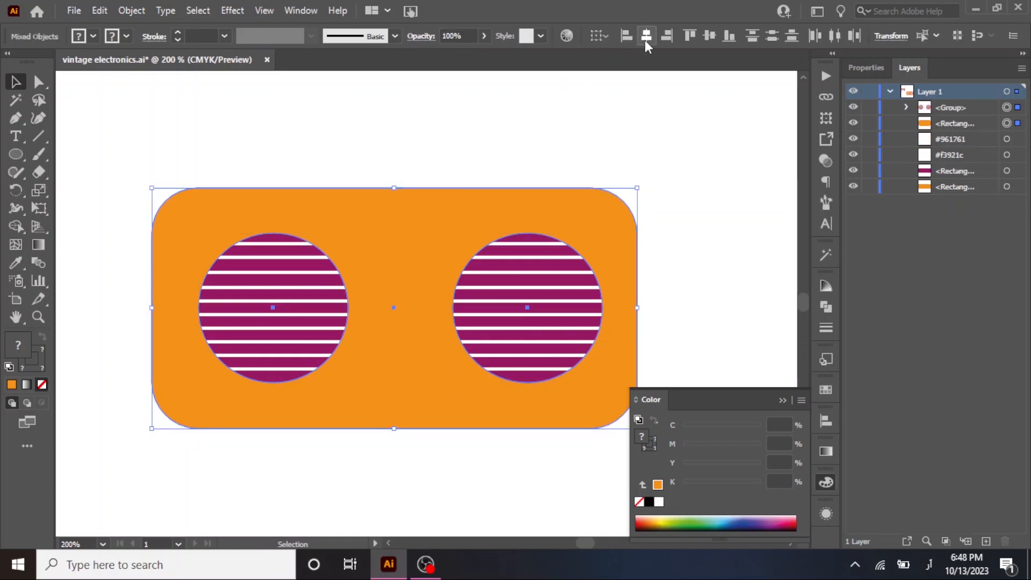
click(647, 38)
Move the orange rectangle slightly up behind the striped circles.
click(681, 260)
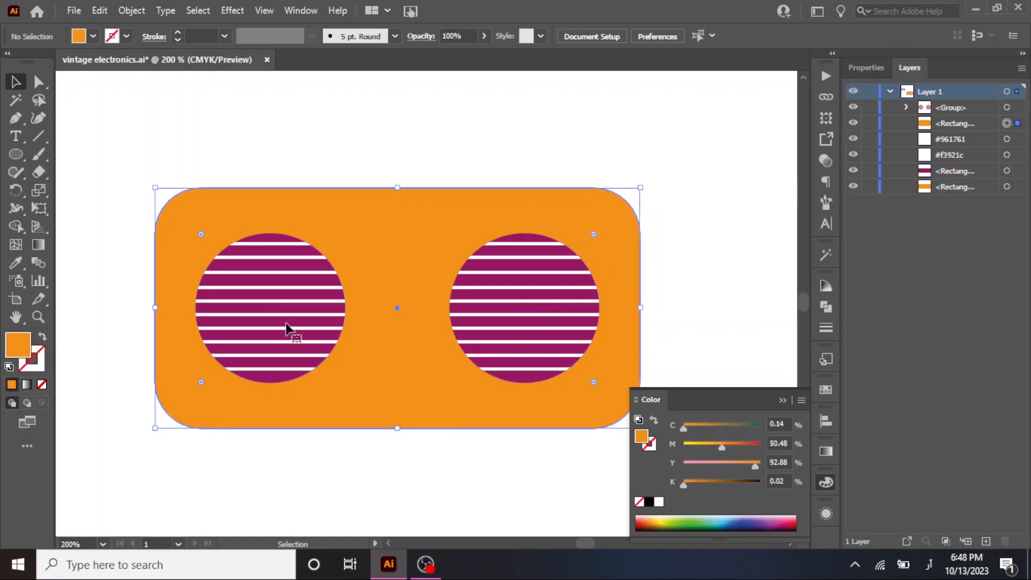
drag(386, 236, 388, 226)
click(696, 205)
click(519, 309)
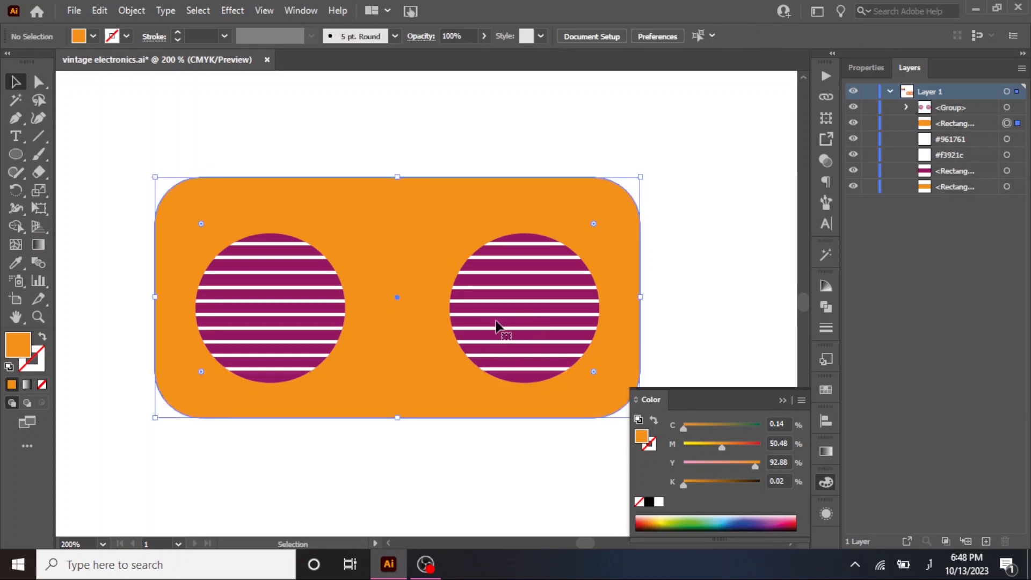
right_click(339, 322)
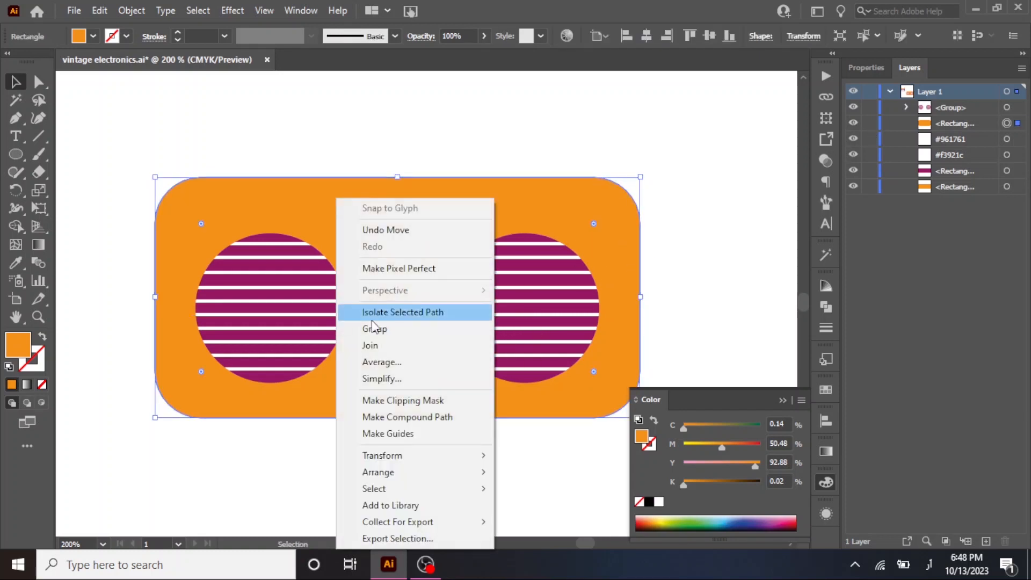
click(270, 314)
click(408, 169)
click(483, 283)
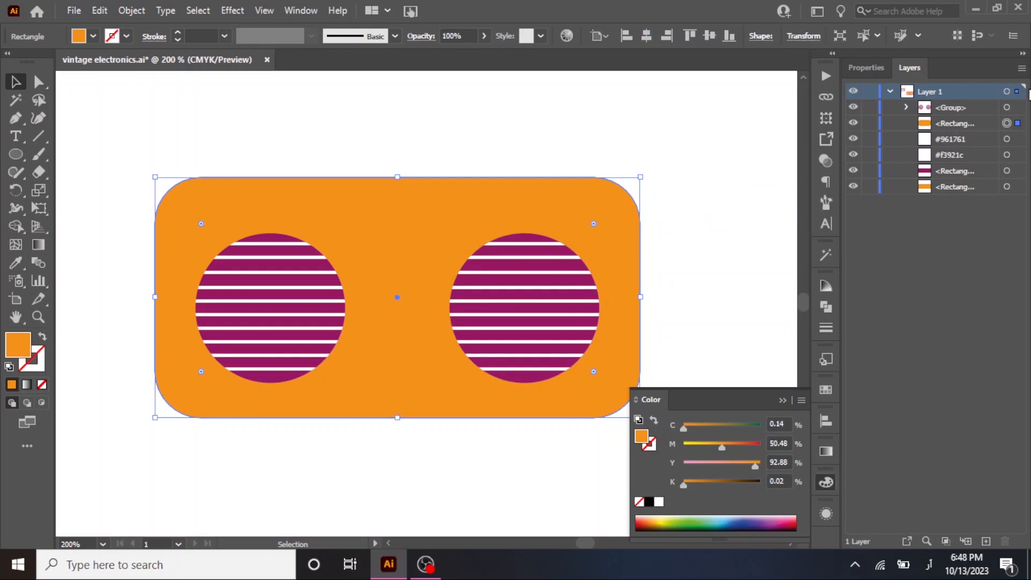
Ungroup the two striped circles.
click(1006, 108)
right_click(553, 294)
click(596, 151)
click(681, 211)
Lock the orange rounded rectangle again so that only the striped circles can be moved.
click(516, 335)
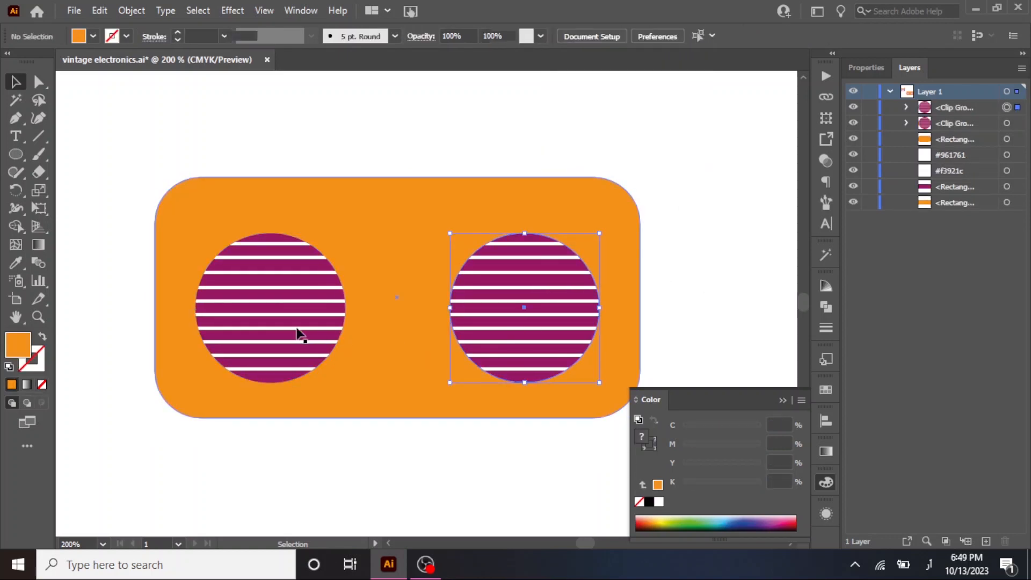
click(181, 350)
click(869, 139)
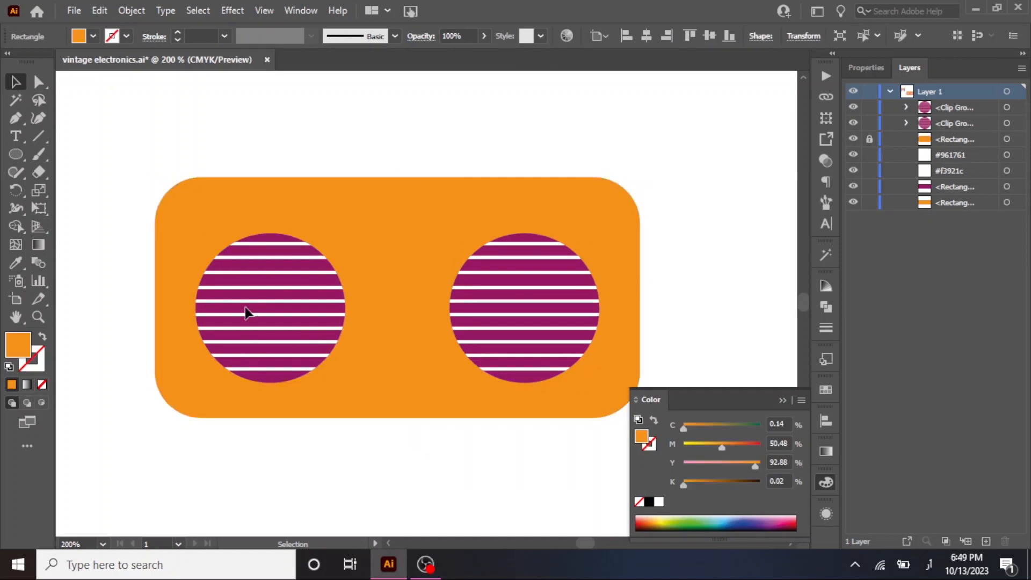
Move the left and right striped circles slightly outward toward the sides of the orange rectangle.
drag(286, 344, 264, 310)
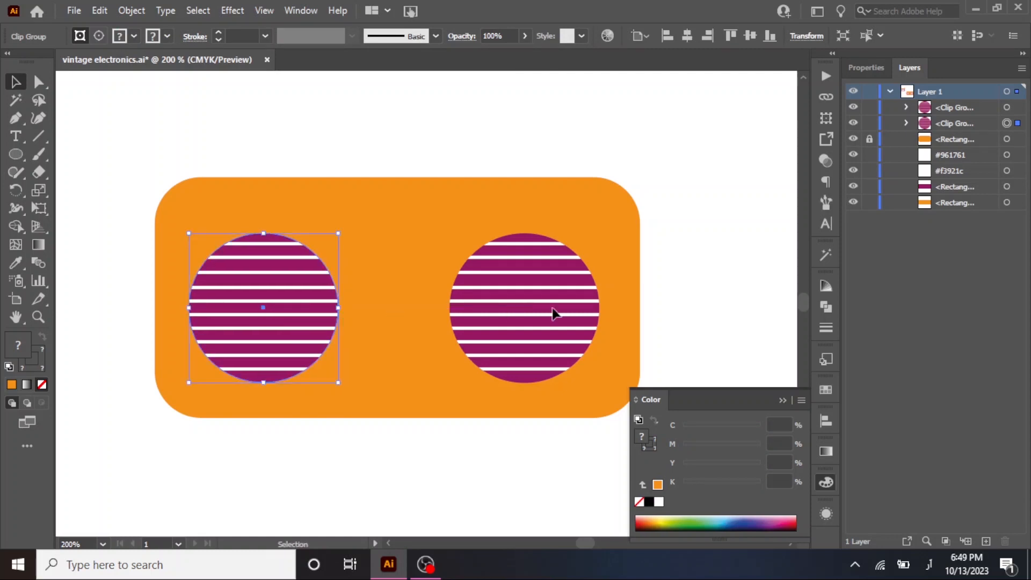
click(529, 308)
click(530, 308)
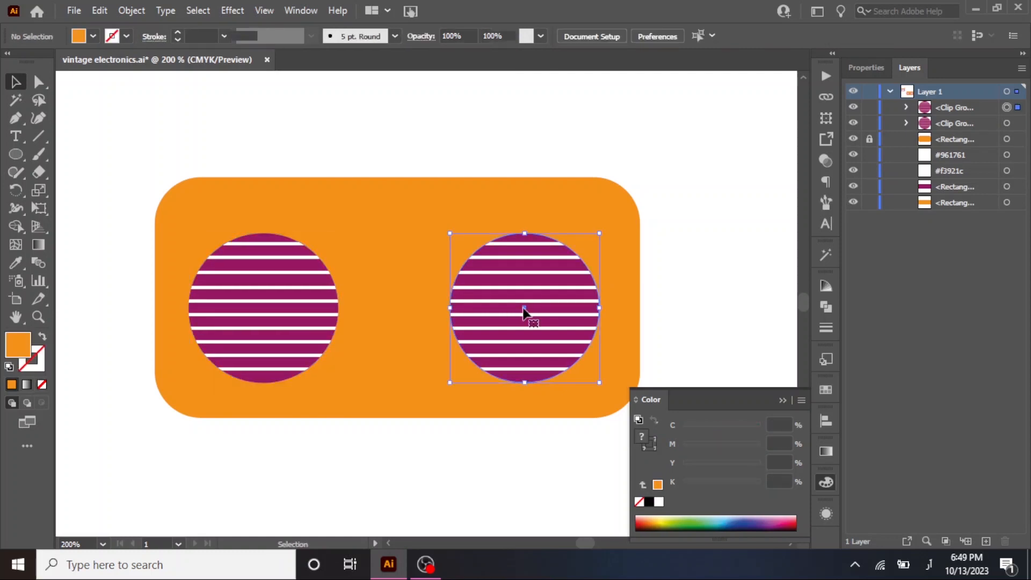
drag(532, 313, 538, 313)
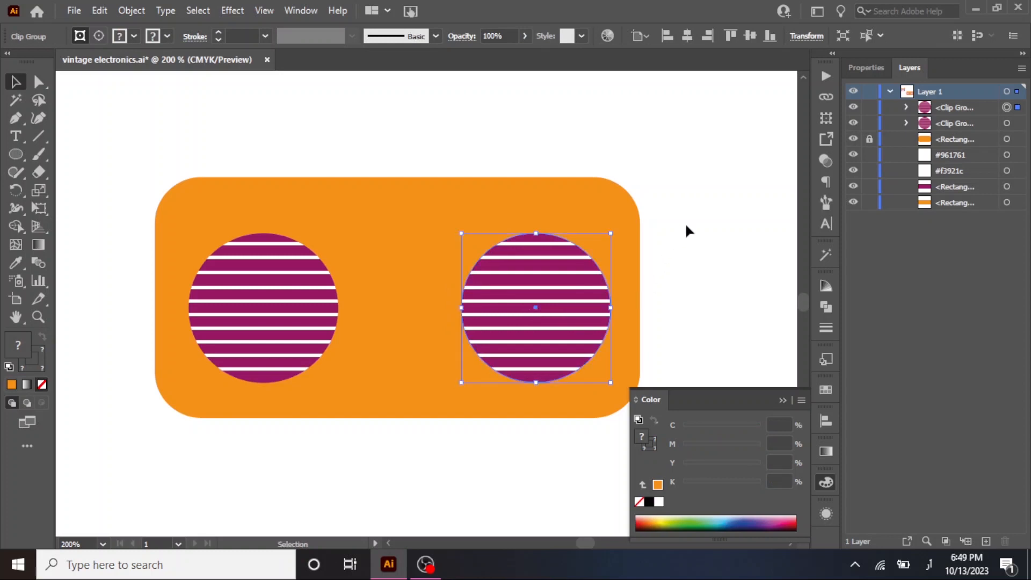
Draw a small circle with the Ellipse tool near the lower edge of the orange body, beside the left speaker.
click(457, 288)
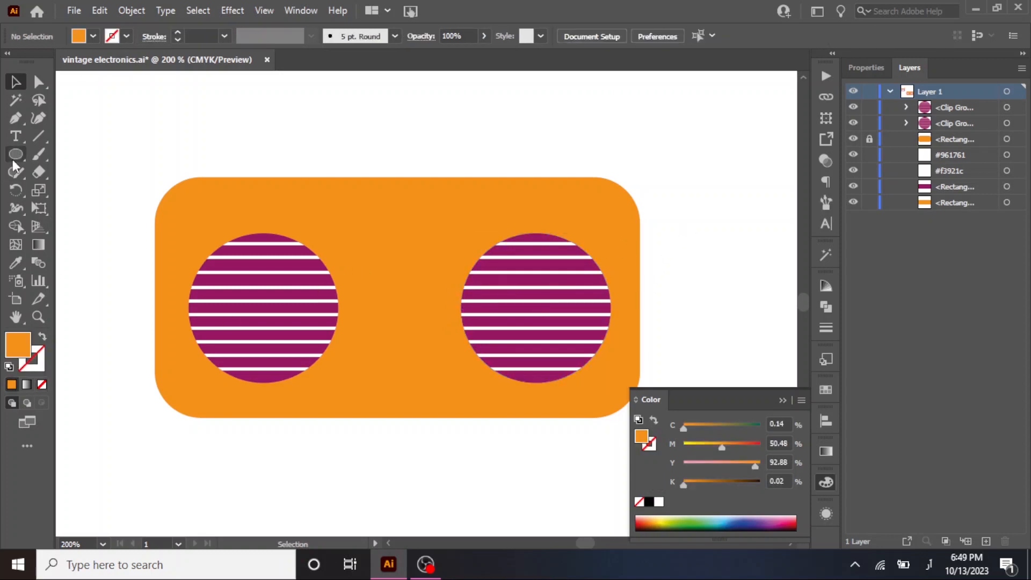
key(ctrl+minus)
key(ctrl+plus)
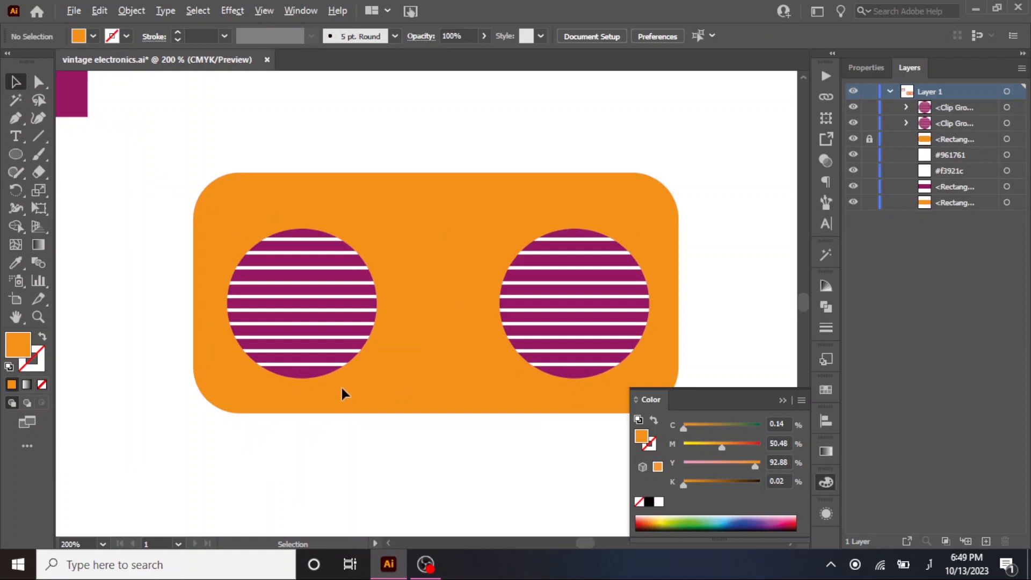
key(ctrl+plus)
drag(507, 299, 457, 327)
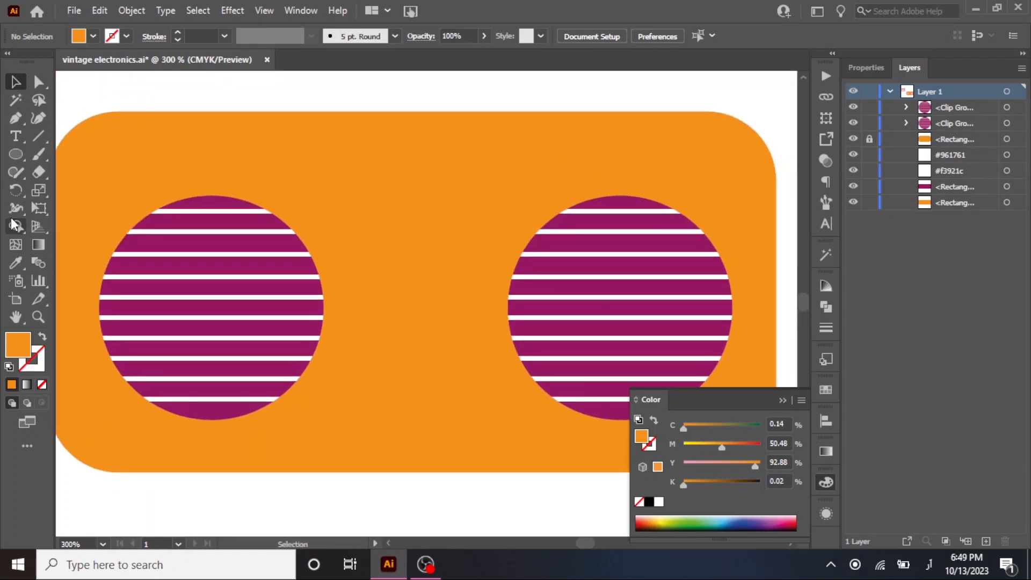
click(16, 154)
drag(348, 402, 360, 417)
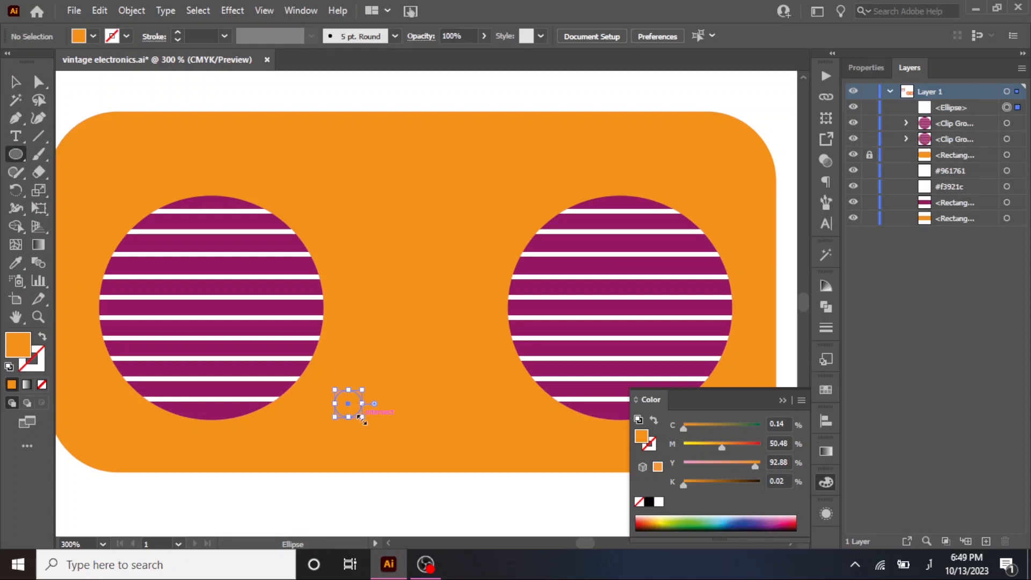
Fill the small circle with the purple of the palette swatch using the Eyedropper.
scroll(359, 415, down, 2)
click(15, 263)
click(125, 198)
key(v)
Place a duplicate of the small purple circle level with the original, between it and the right speaker.
scroll(377, 404, up, 2)
scroll(377, 404, up, 1)
drag(326, 431, 435, 433)
Activate Draw Inside mode for the left small circle and draw a short slanted line across its upper rim.
click(330, 435)
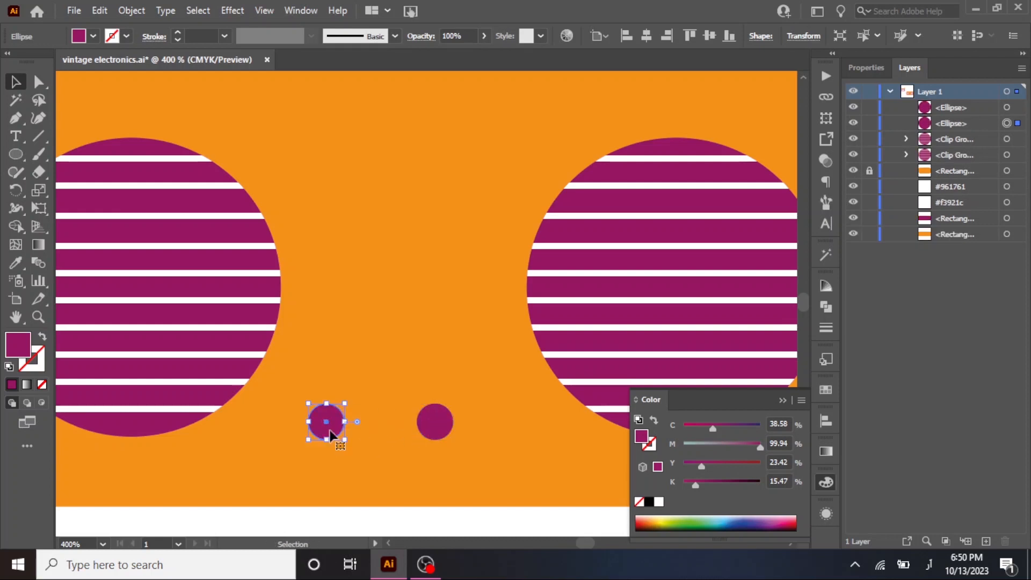
scroll(330, 436, up, 2)
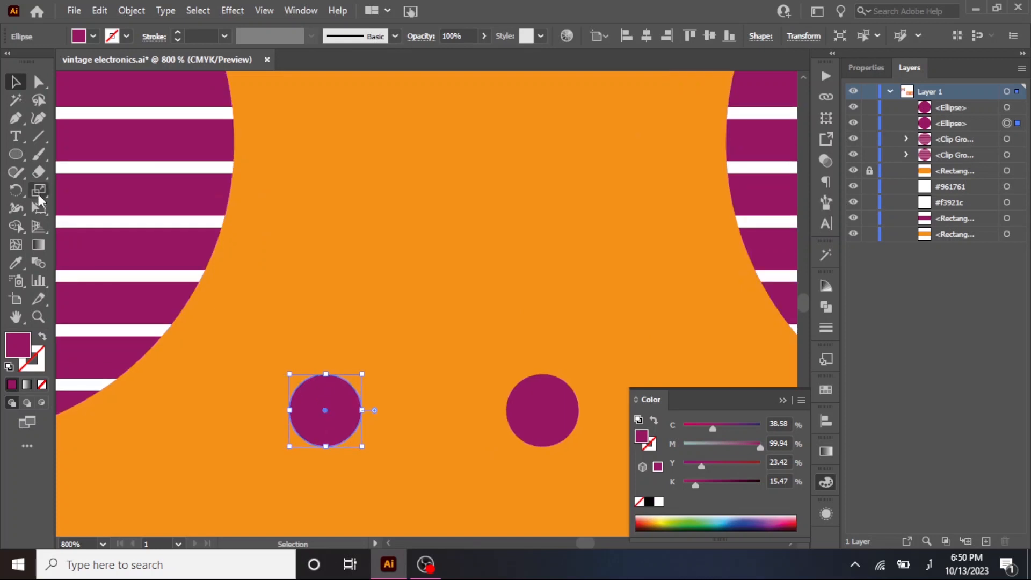
click(41, 137)
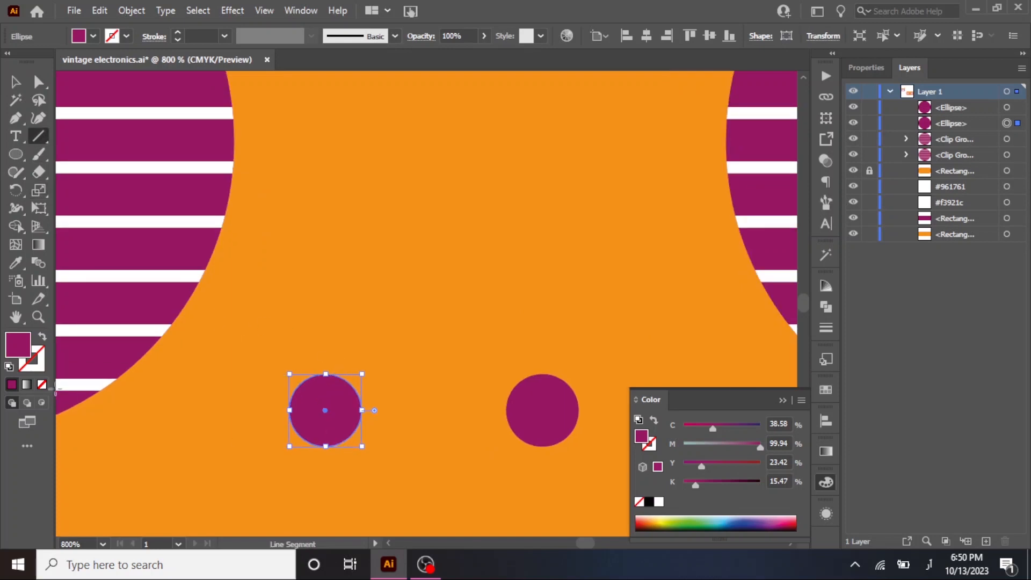
click(42, 384)
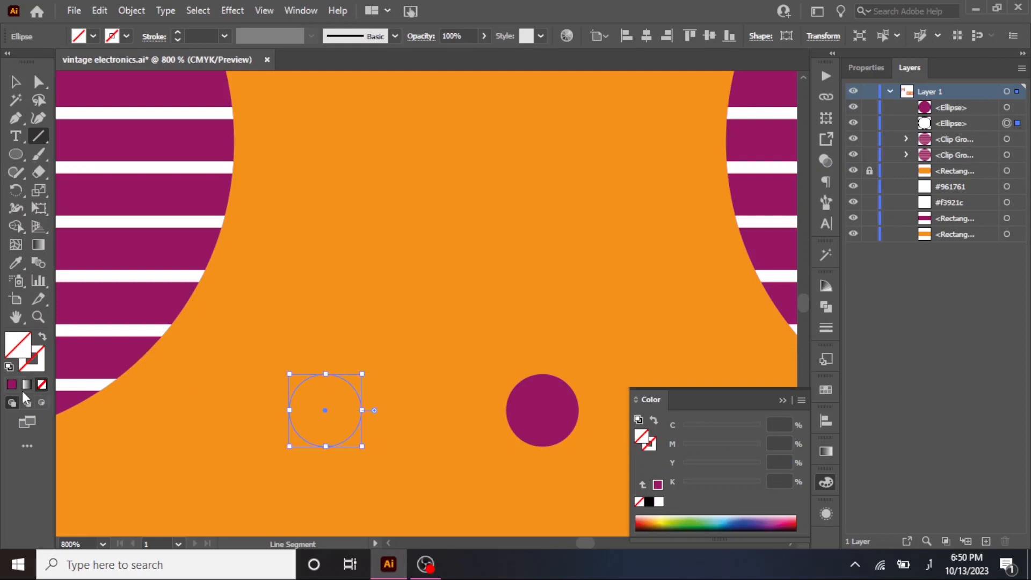
click(11, 385)
click(41, 403)
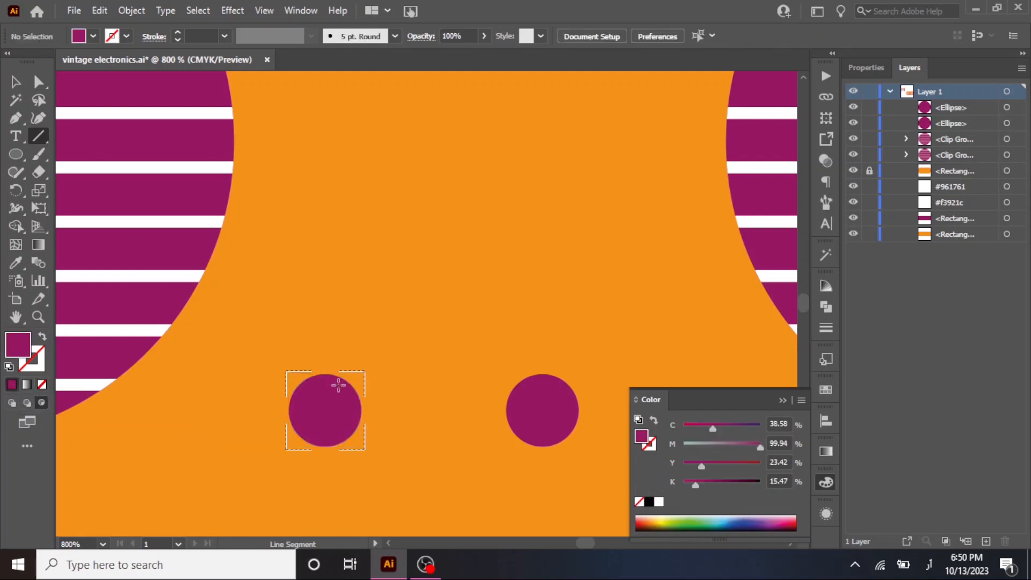
drag(338, 362, 331, 395)
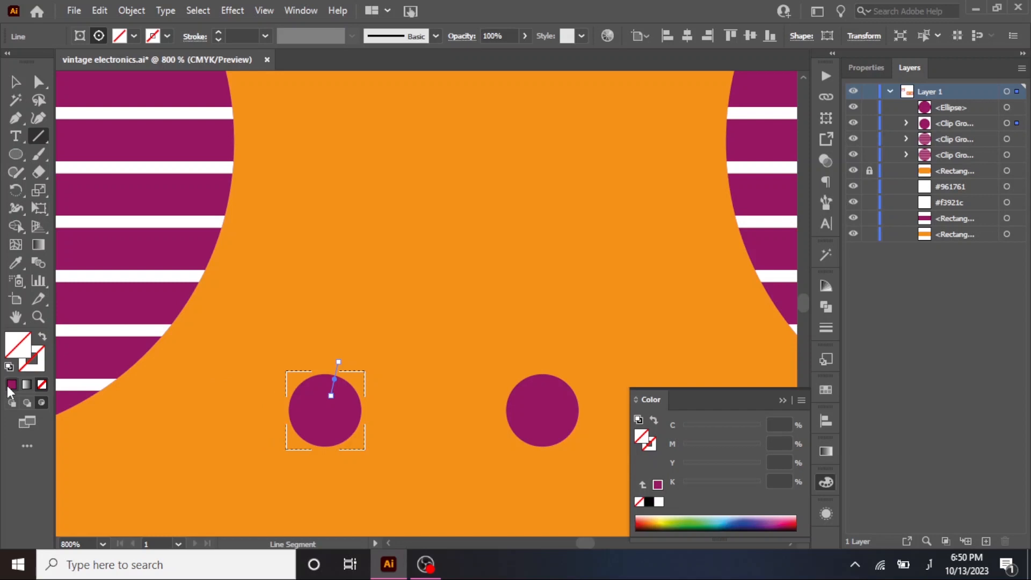
Give the short line a white 0.5 pt stroke and no fill.
click(659, 502)
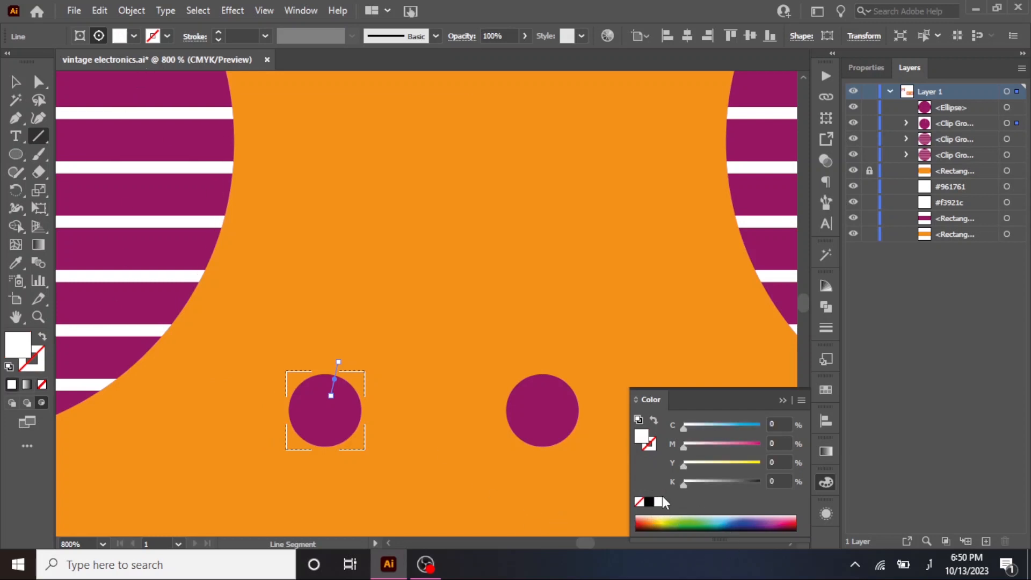
click(41, 337)
click(217, 41)
click(15, 83)
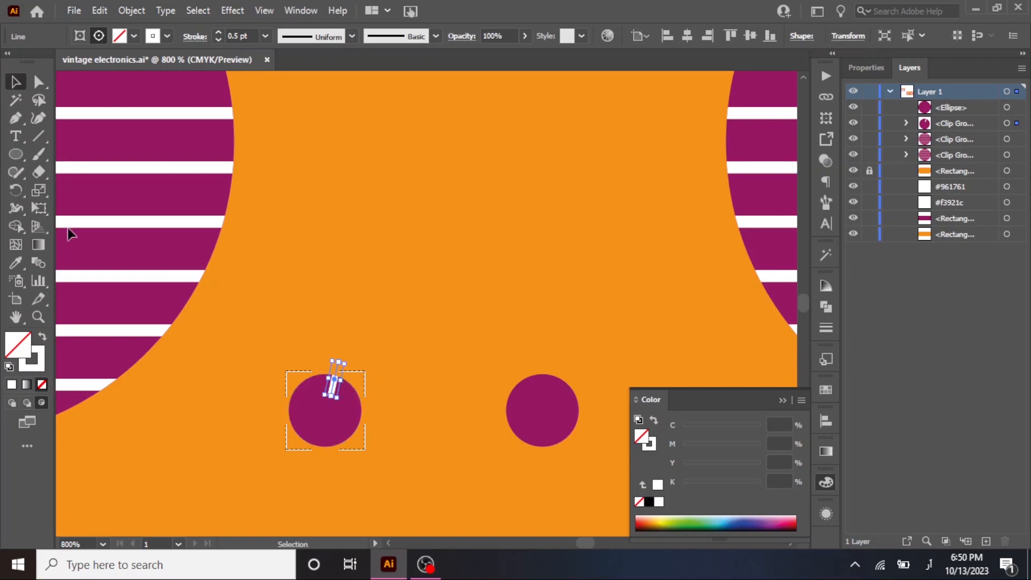
Rotate copies of the white line about the circle's centre to make six evenly spaced spokes.
click(16, 190)
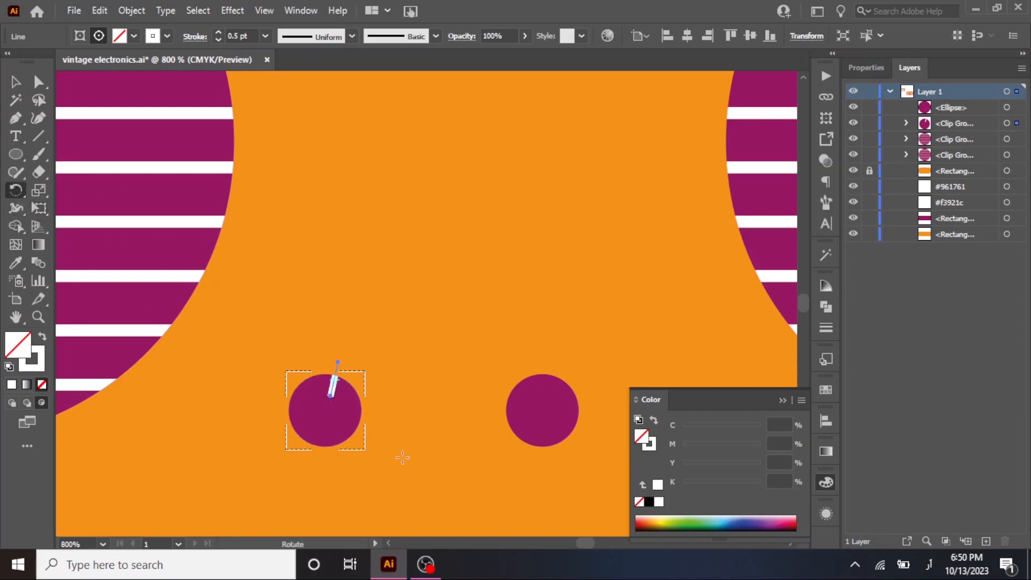
alt+click(326, 412)
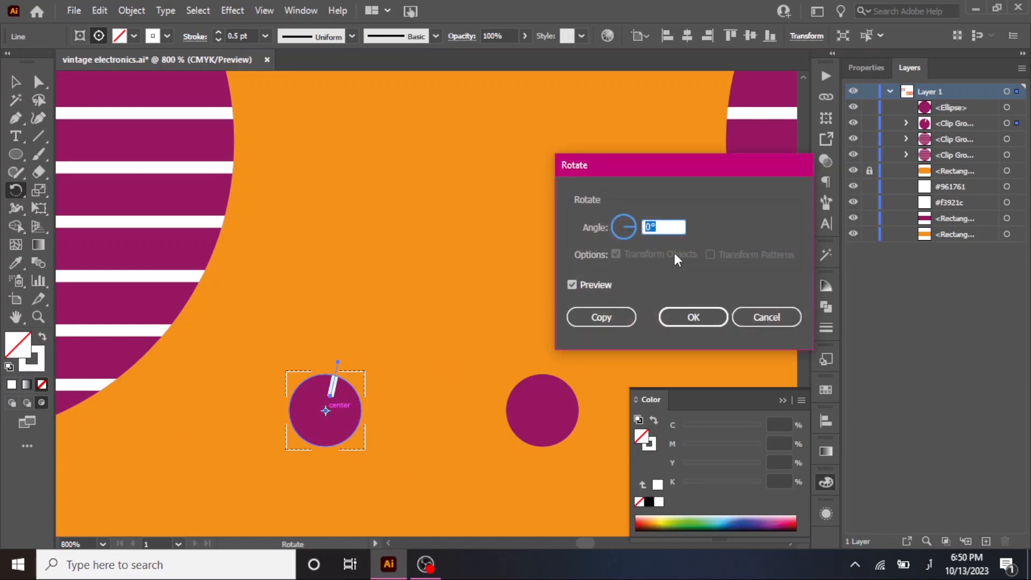
text(360/6)
click(601, 317)
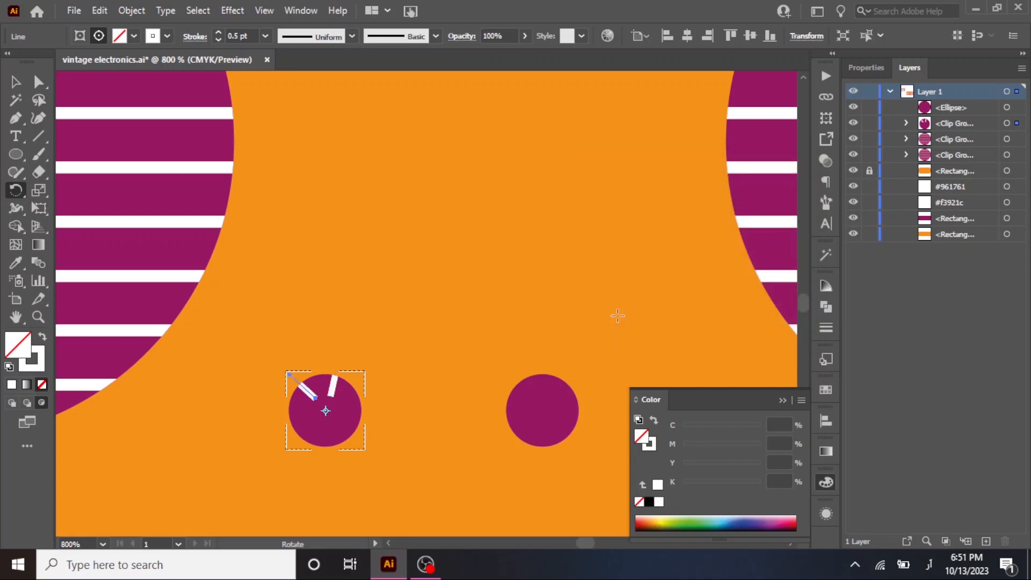
key(ctrl+d)
key(ctrl+d)
key(ctrl+d)
key(ctrl+d)
key(ctrl+d)
key(ctrl+d)
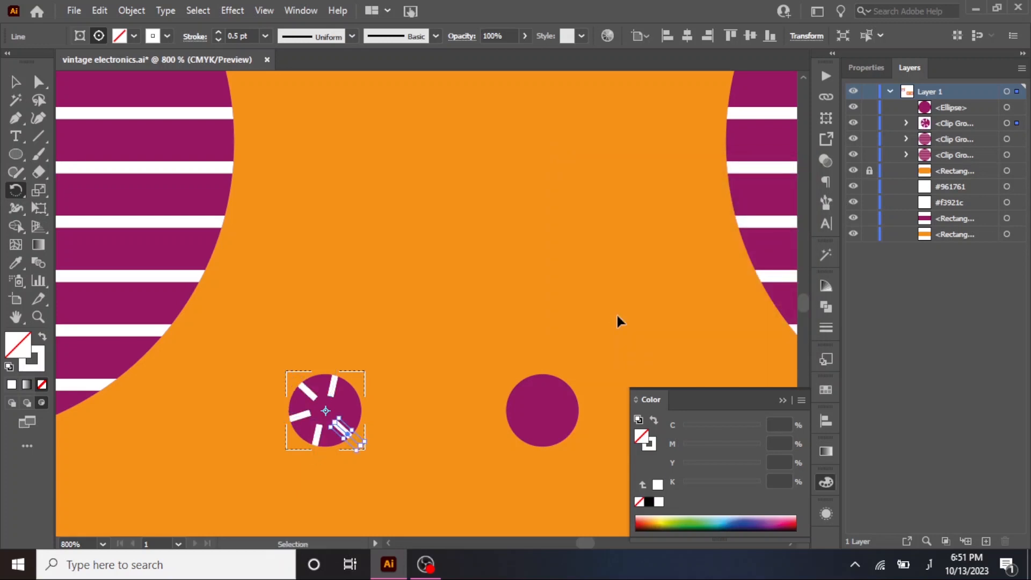
click(16, 80)
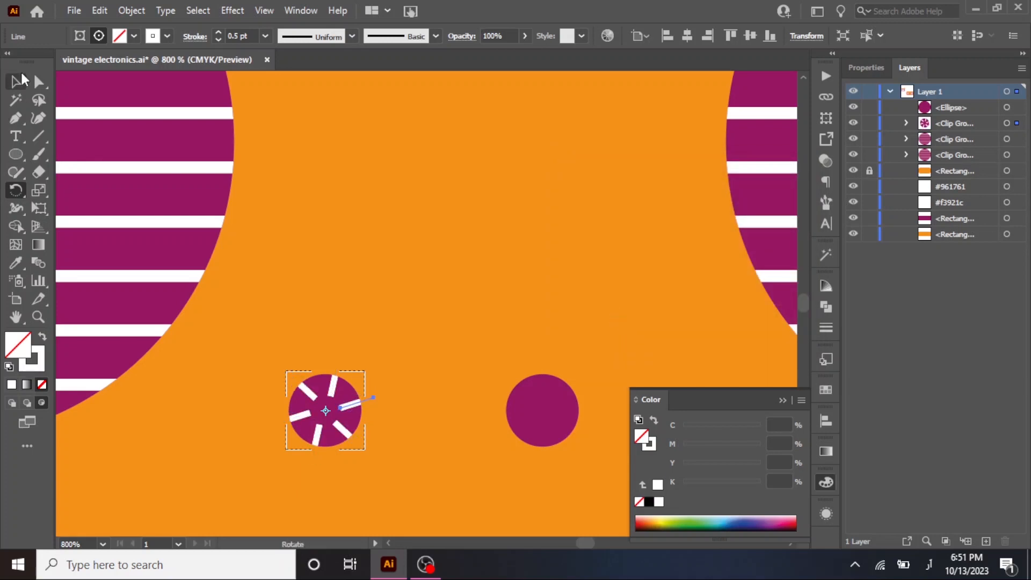
click(394, 314)
Move the plain purple circle onto the spoked circle and scale it slightly larger.
scroll(394, 314, down, 2)
scroll(395, 313, down, 1)
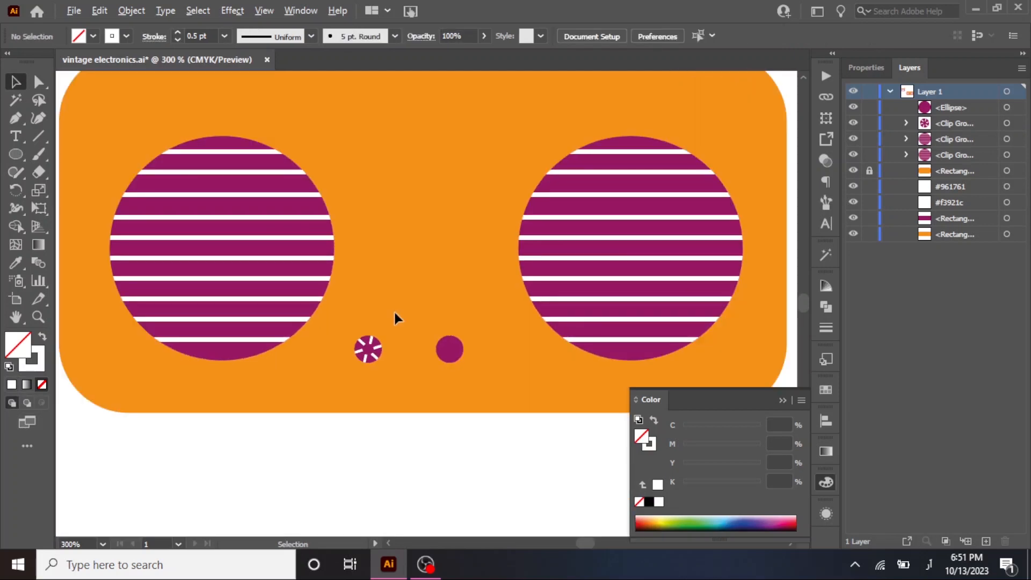
drag(426, 222, 396, 292)
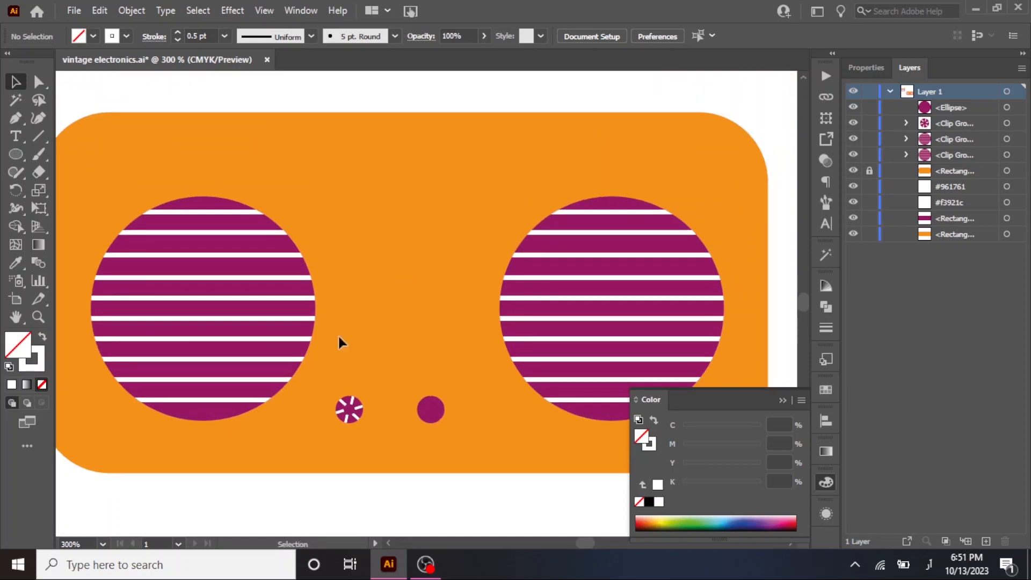
click(357, 409)
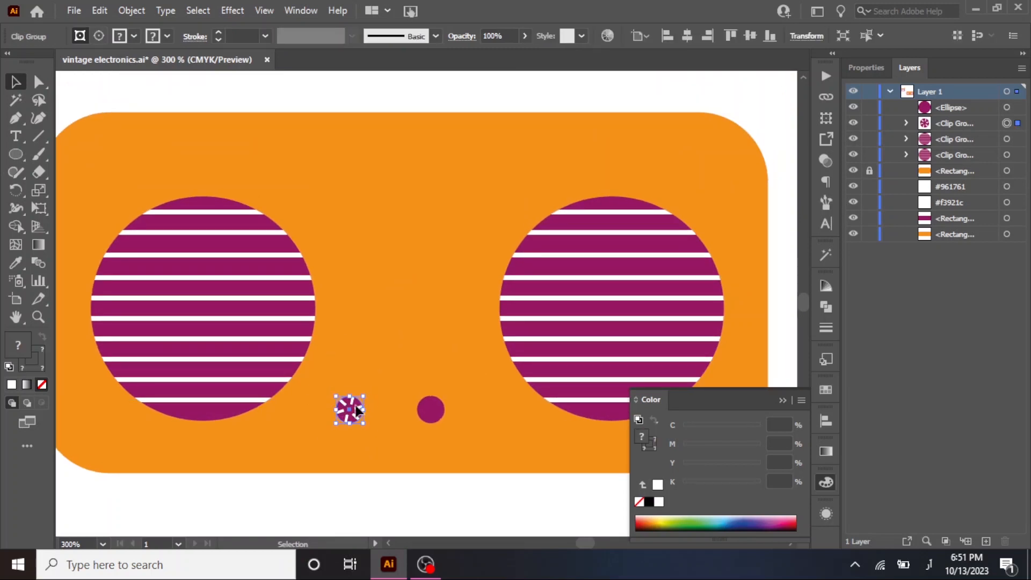
click(367, 410)
scroll(367, 410, up, 2)
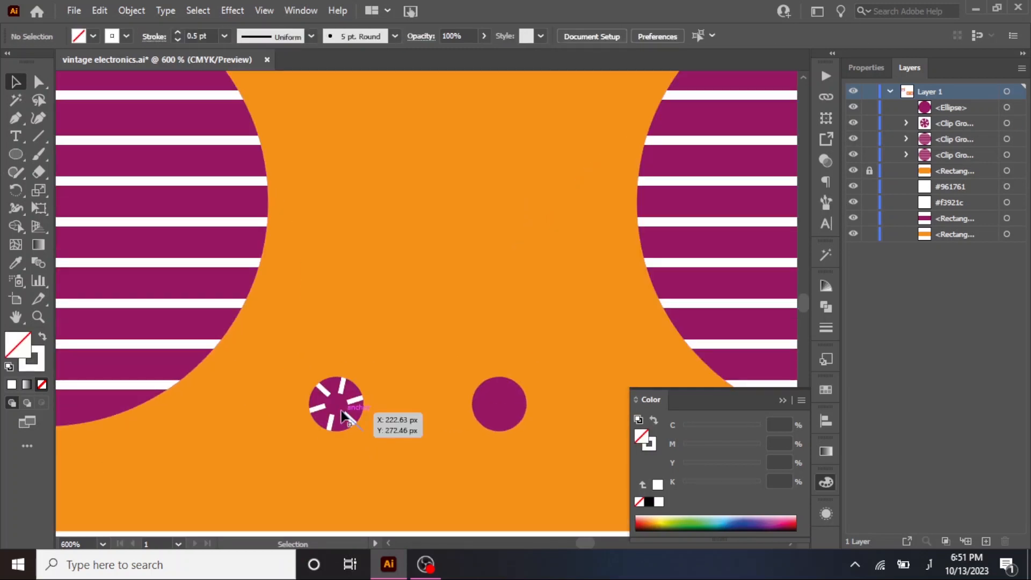
drag(491, 417, 368, 375)
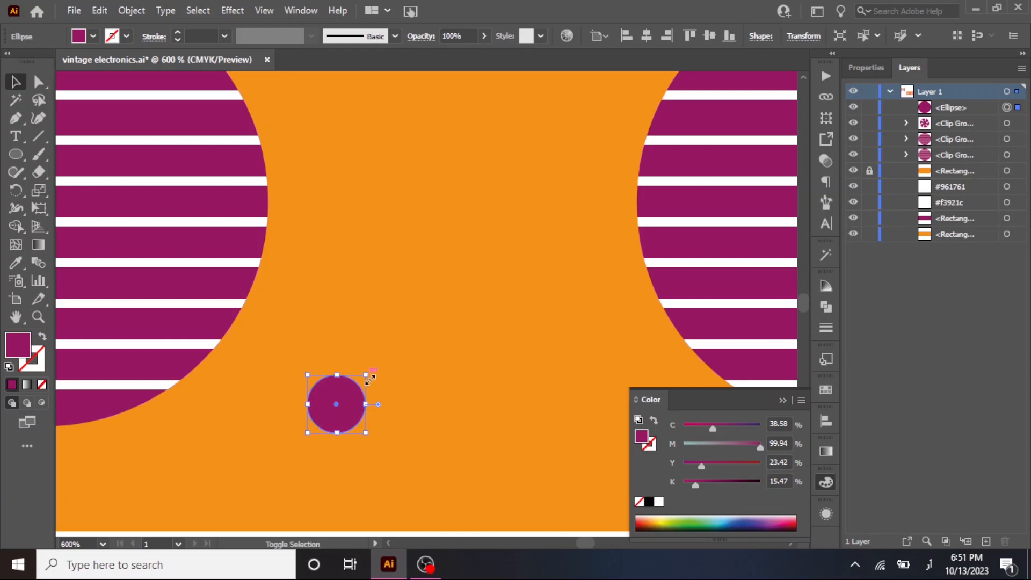
Send the plain circle behind the spoked one and enlarge it a little more to form a rim.
key(ctrl+bracketleft)
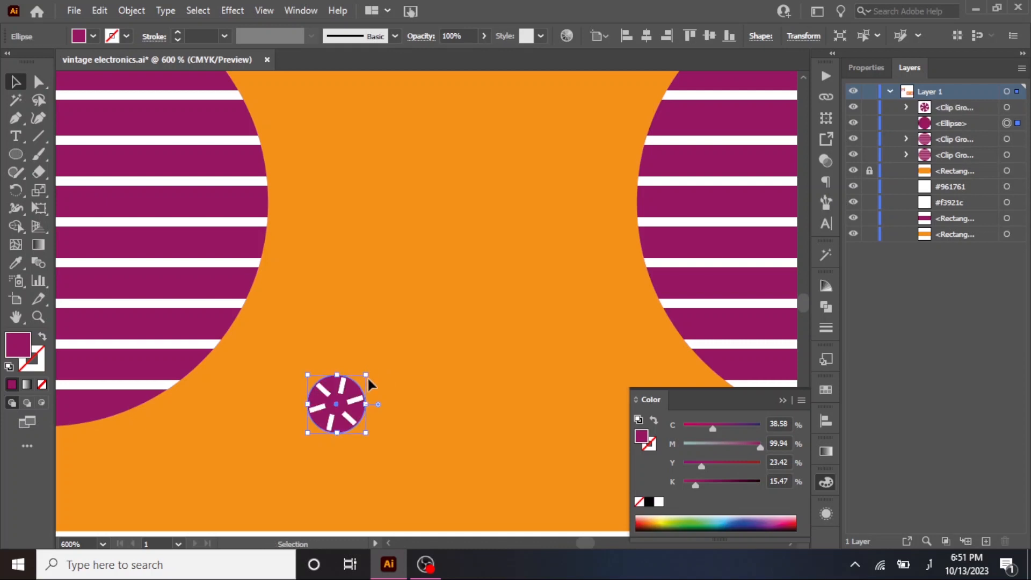
drag(366, 373, 371, 368)
click(400, 366)
Fill the backing circle with the white sampled from a speaker stripe, leaving it without a stroke.
key(ctrl+minus)
scroll(401, 367, down, 1)
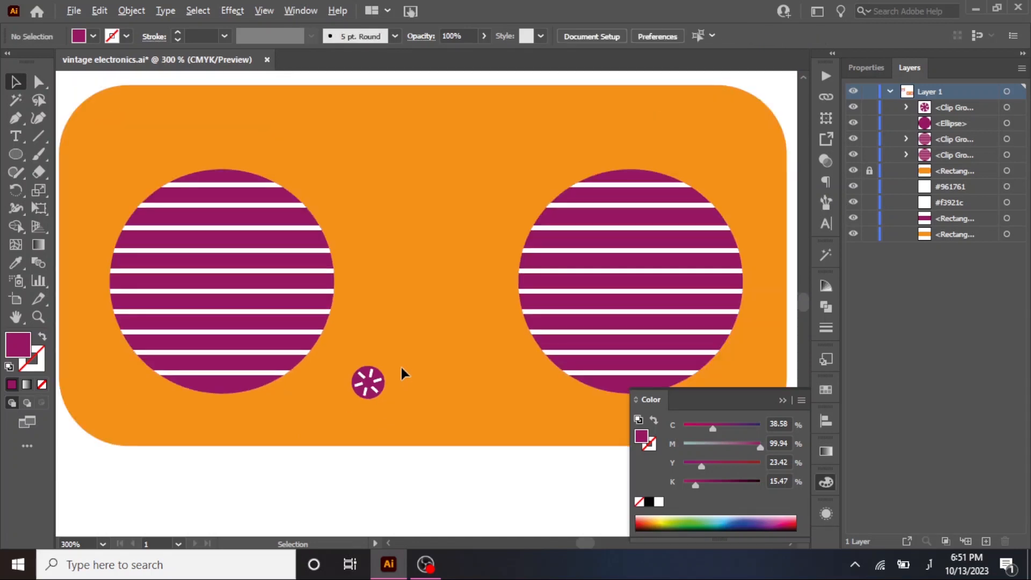
scroll(402, 367, up, 2)
scroll(390, 372, down, 2)
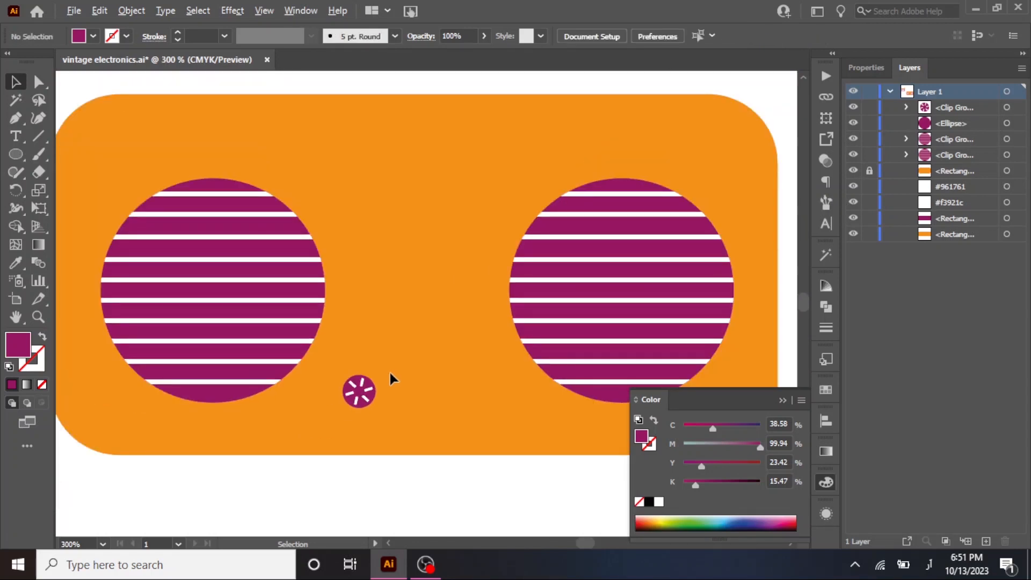
scroll(390, 373, up, 3)
click(339, 402)
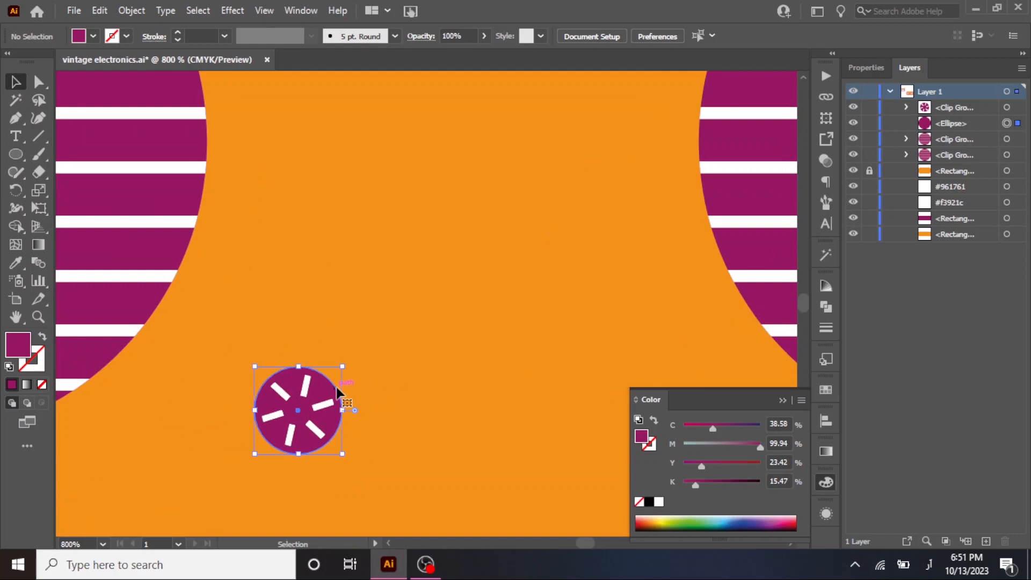
click(9, 264)
click(115, 272)
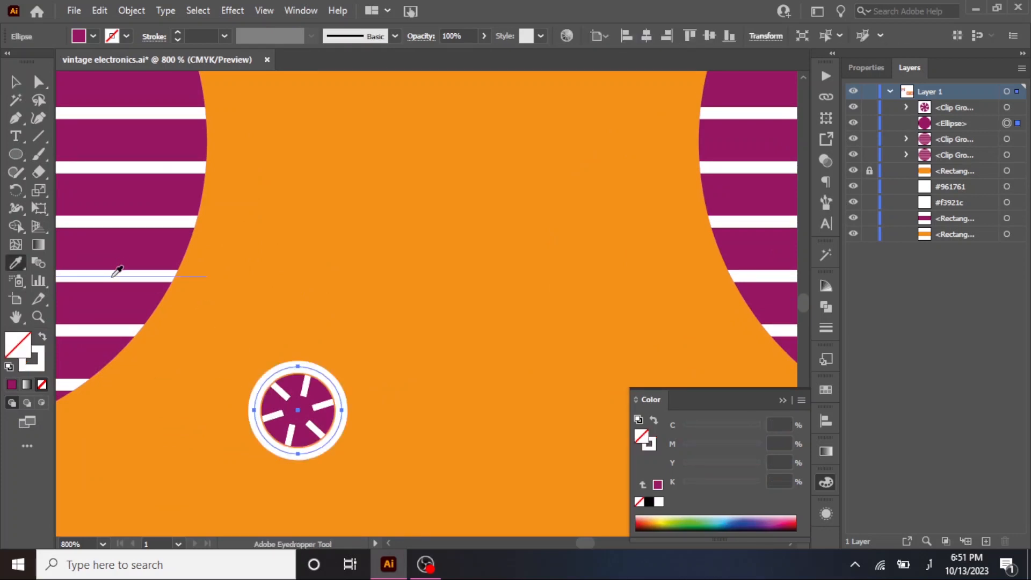
click(42, 338)
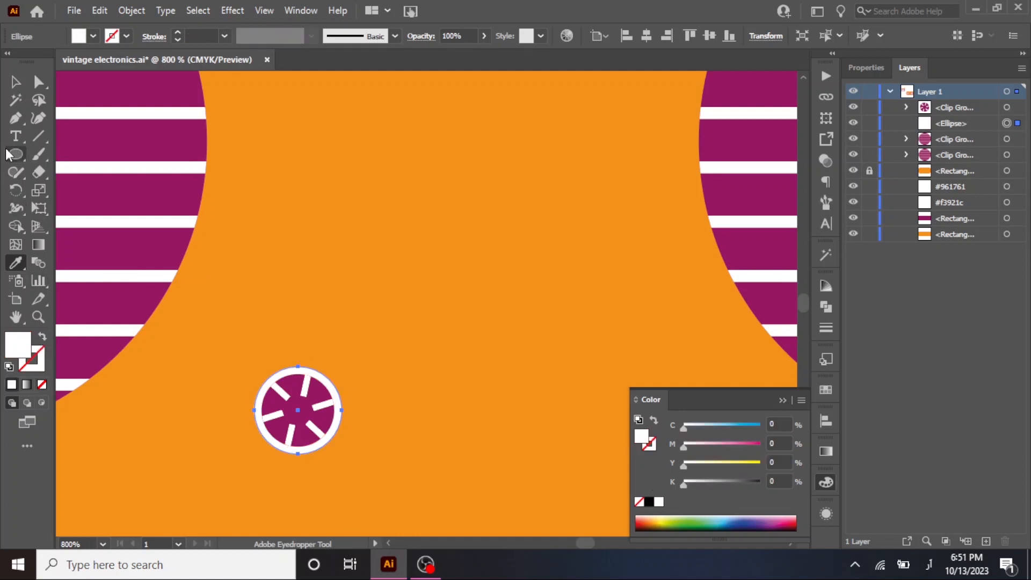
click(15, 82)
click(354, 220)
Duplicate the spoked knob with its white rim level with the original, near the right speaker.
key(ctrl+minus)
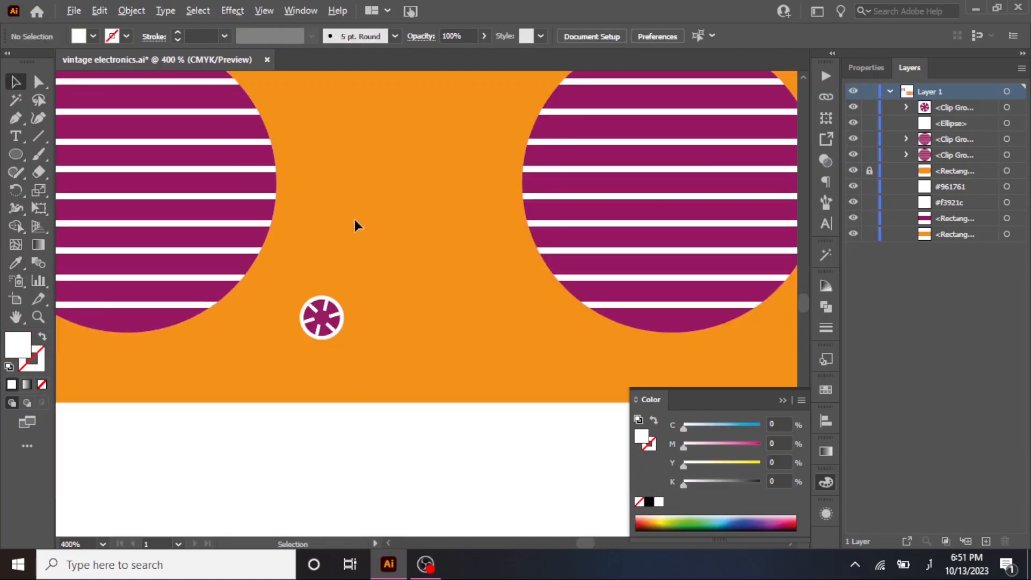
scroll(376, 228, up, 3)
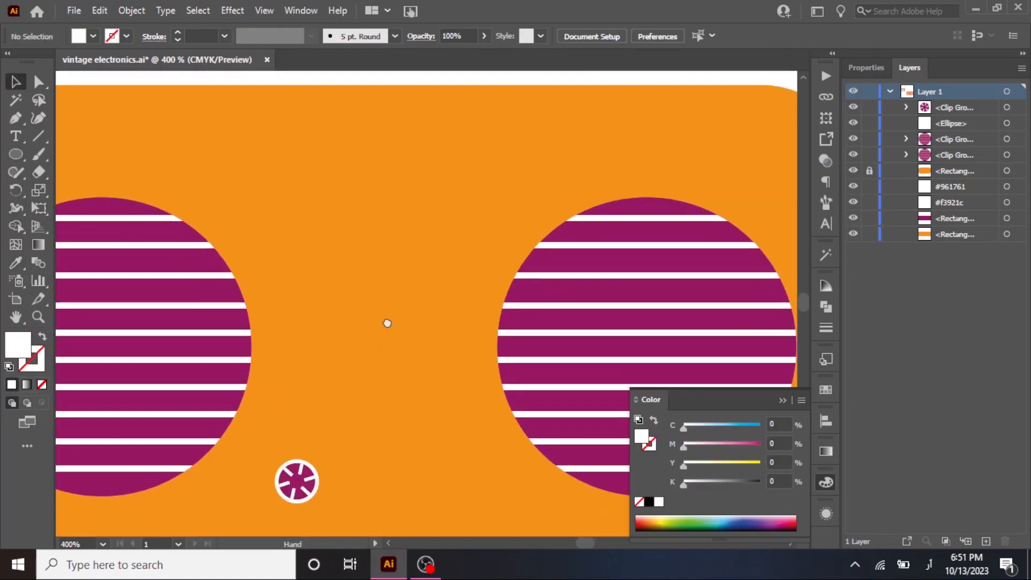
drag(300, 473, 468, 480)
click(428, 372)
Group the two knobs and centre them horizontally on the orange rectangle, unlocking the rectangle for the alignment and locking it again.
scroll(427, 367, down, 1)
key(ctrl+g)
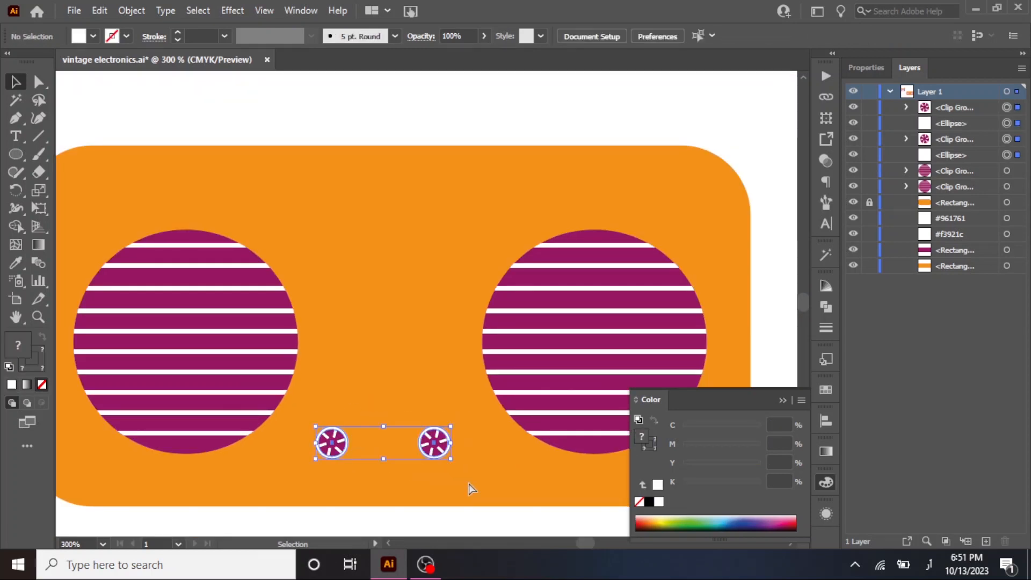
shift+click(430, 215)
click(646, 36)
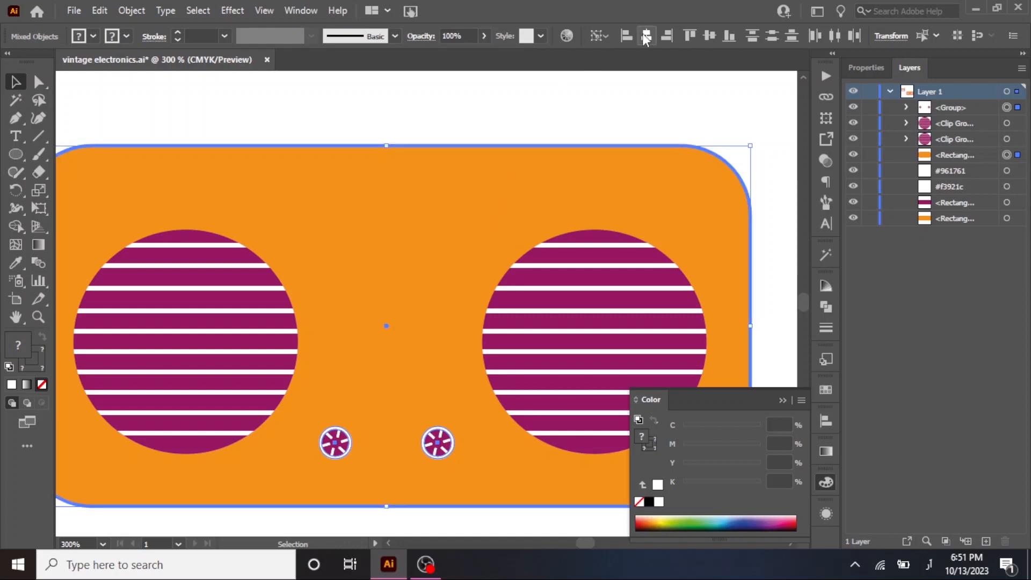
click(758, 104)
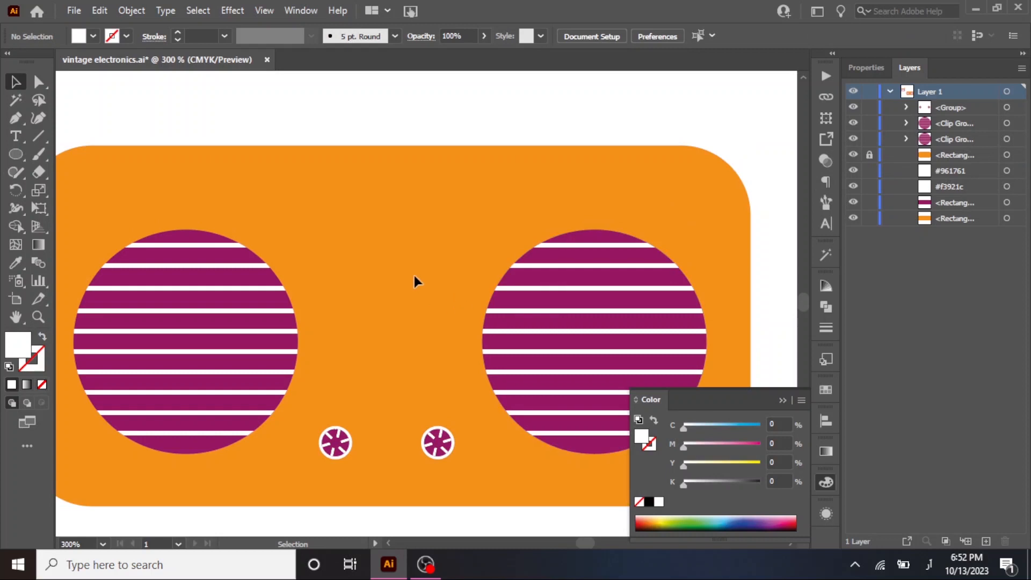
Draw a wide white rectangle in the upper part of the orange body, just above the speakers.
click(12, 156)
drag(14, 154, 66, 156)
drag(246, 182, 520, 229)
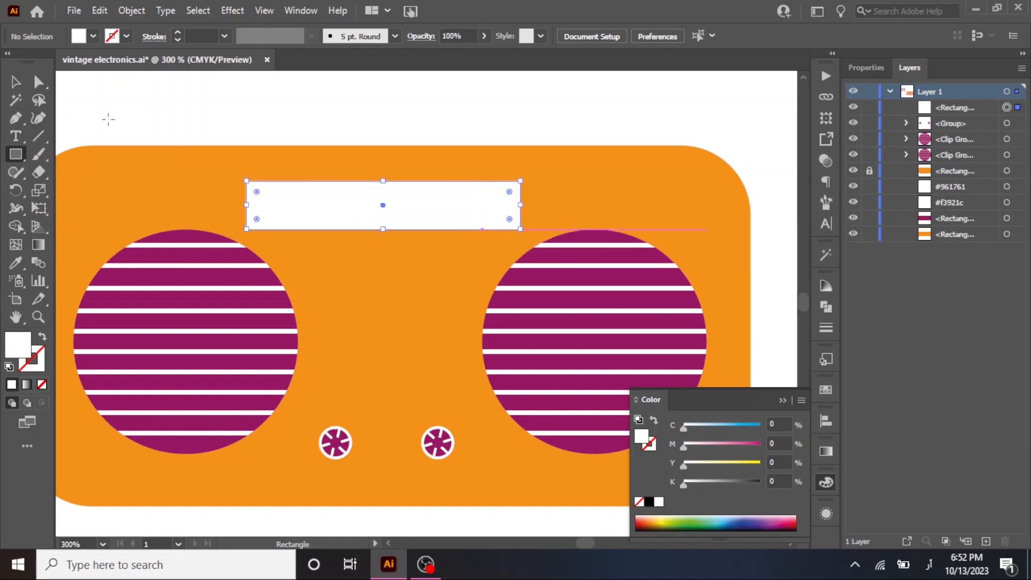
click(15, 81)
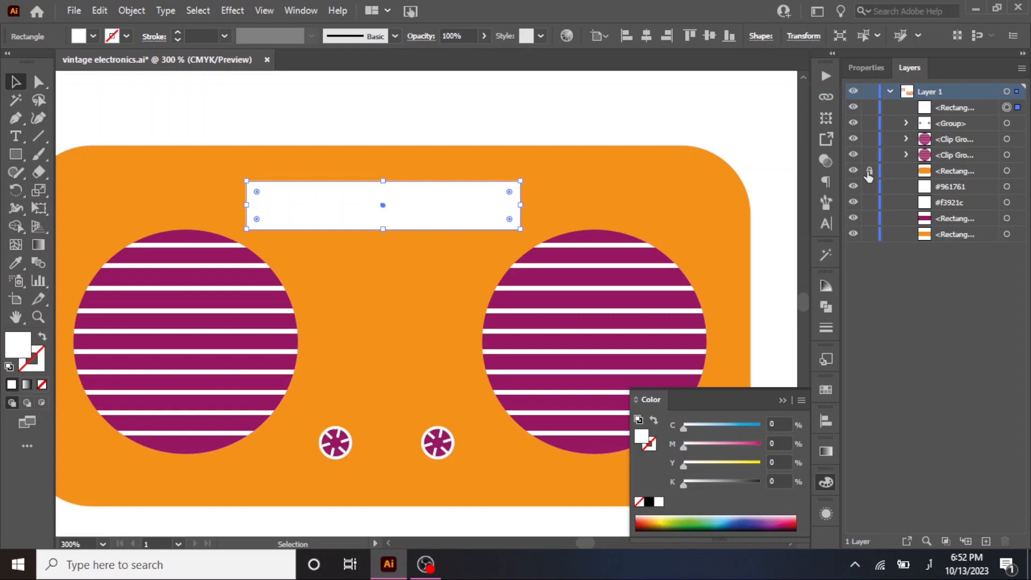
Centre the white rectangle horizontally on the orange radio body.
shift+click(550, 173)
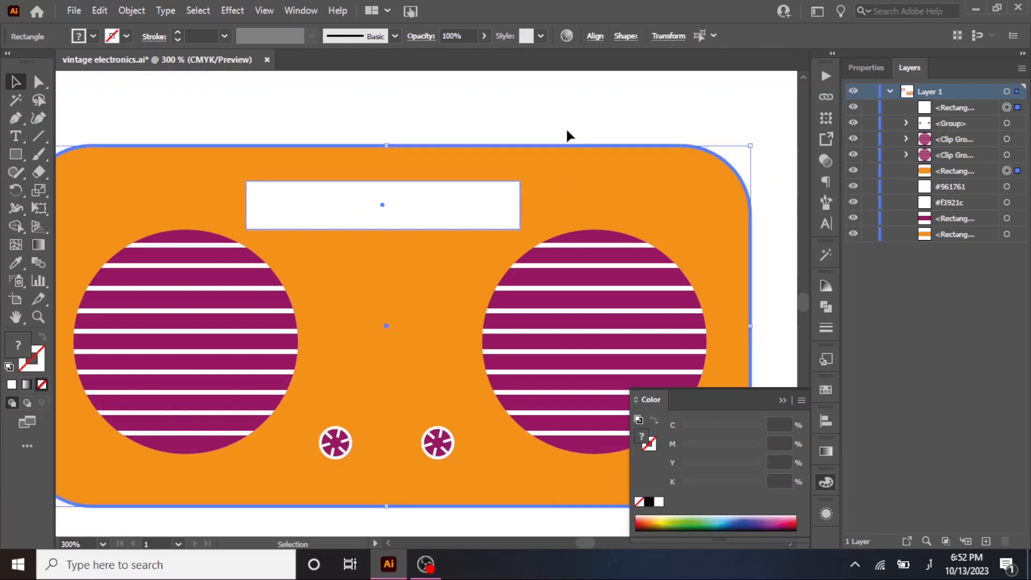
click(597, 38)
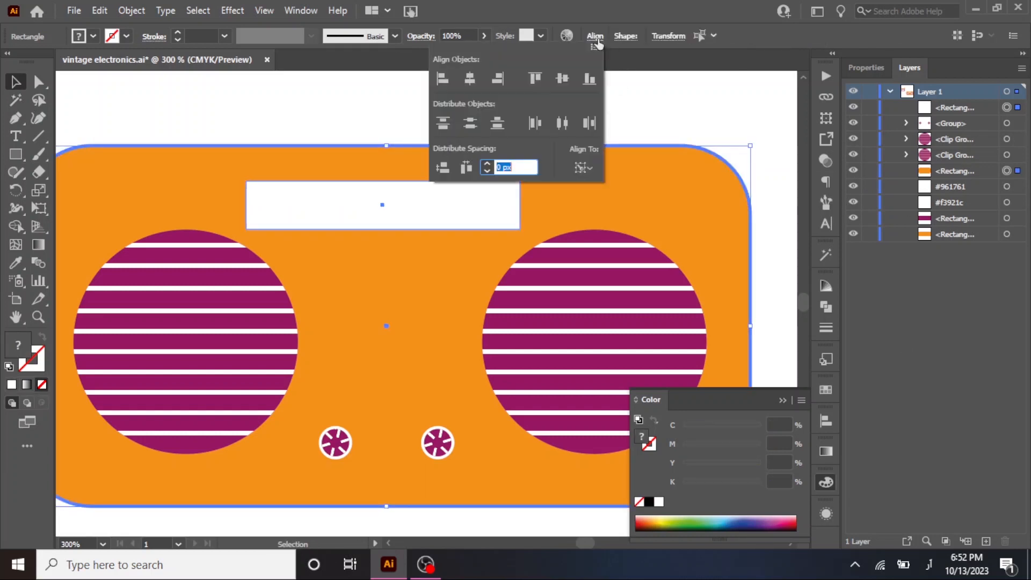
click(476, 76)
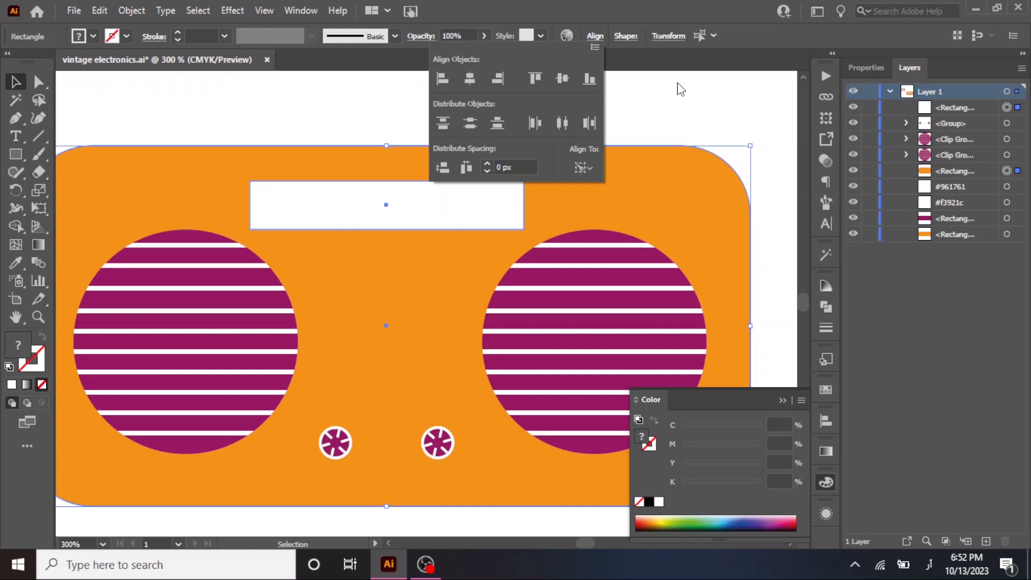
click(179, 100)
Slightly round all four corners of the white display rectangle.
scroll(367, 195, up, 2)
click(383, 206)
drag(670, 185, 659, 183)
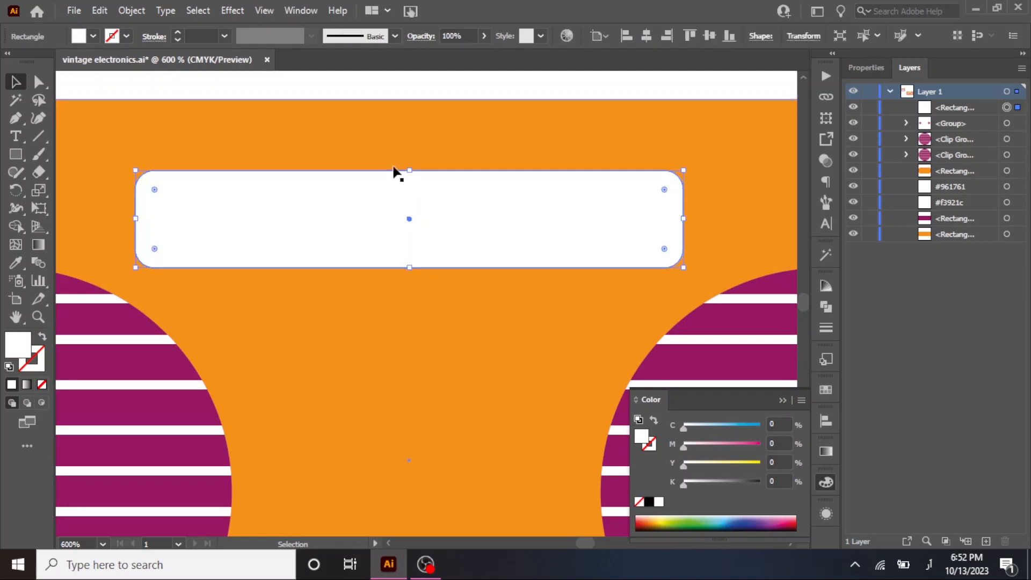
click(324, 140)
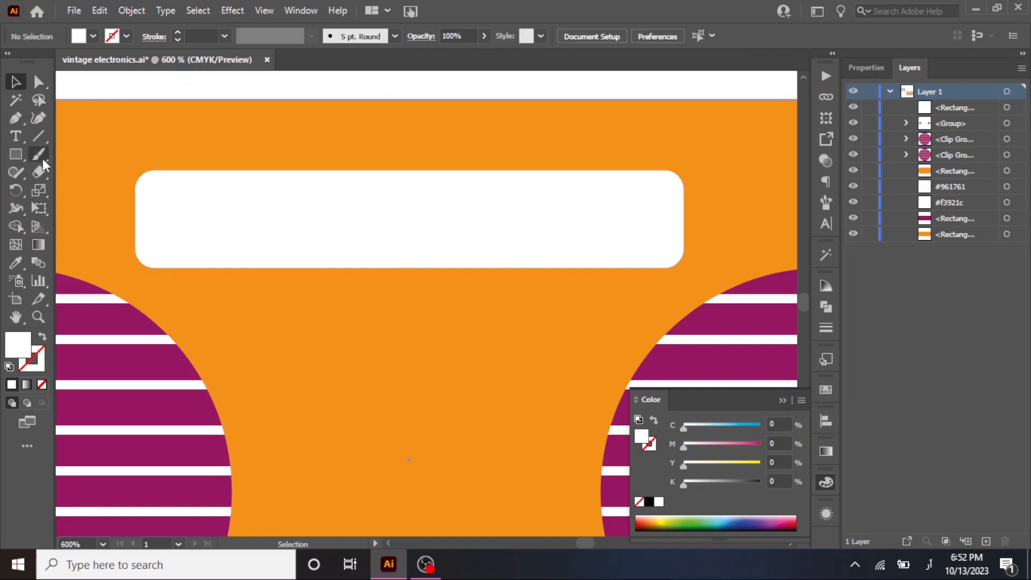
Draw a horizontal line across most of the width of the display rectangle, near mid-height.
click(37, 136)
drag(153, 214, 661, 214)
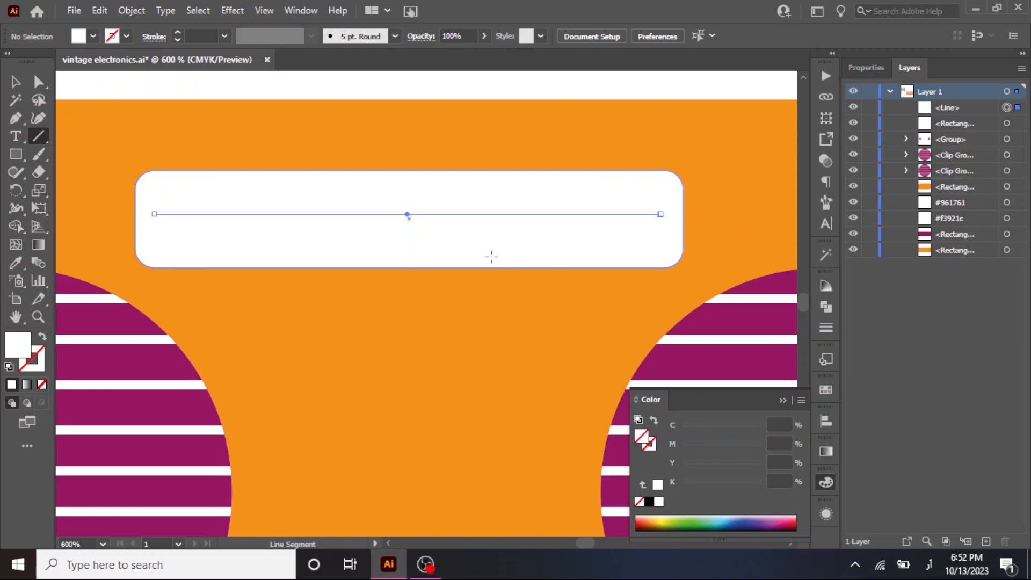
click(221, 184)
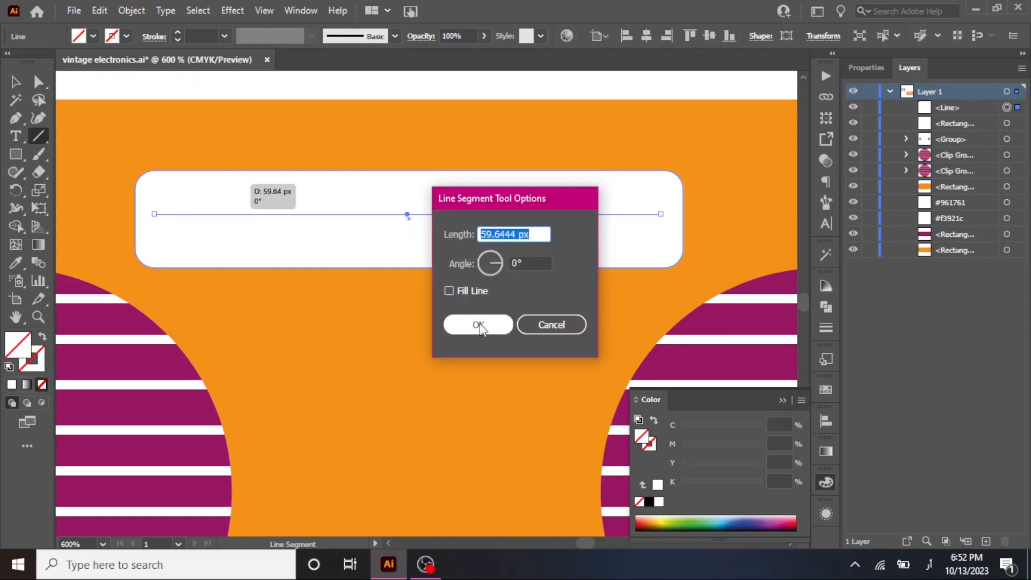
click(478, 324)
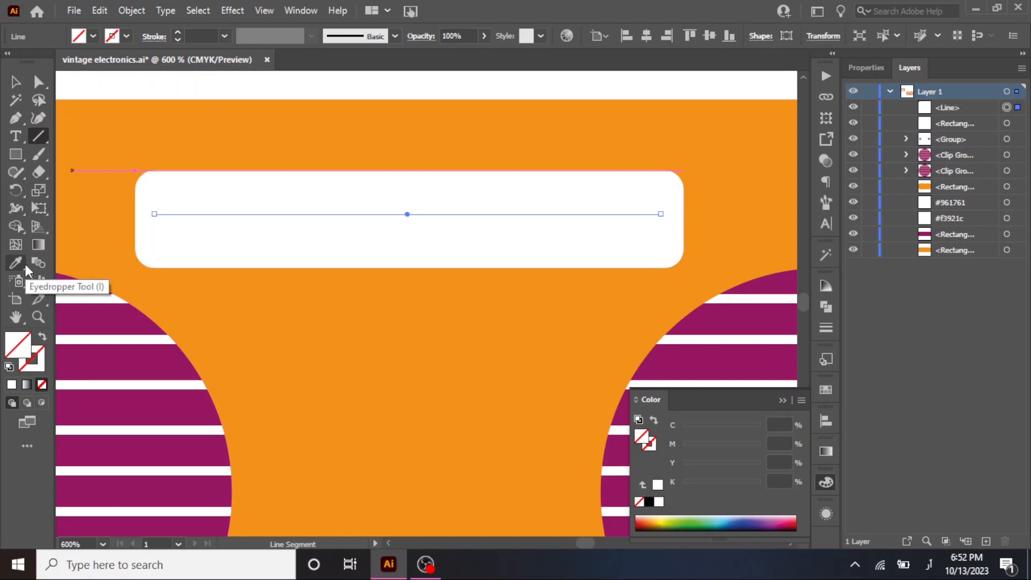
Fill the rounded display rectangle with the purple sampled from the #961761 colour swatch.
click(15, 81)
click(254, 199)
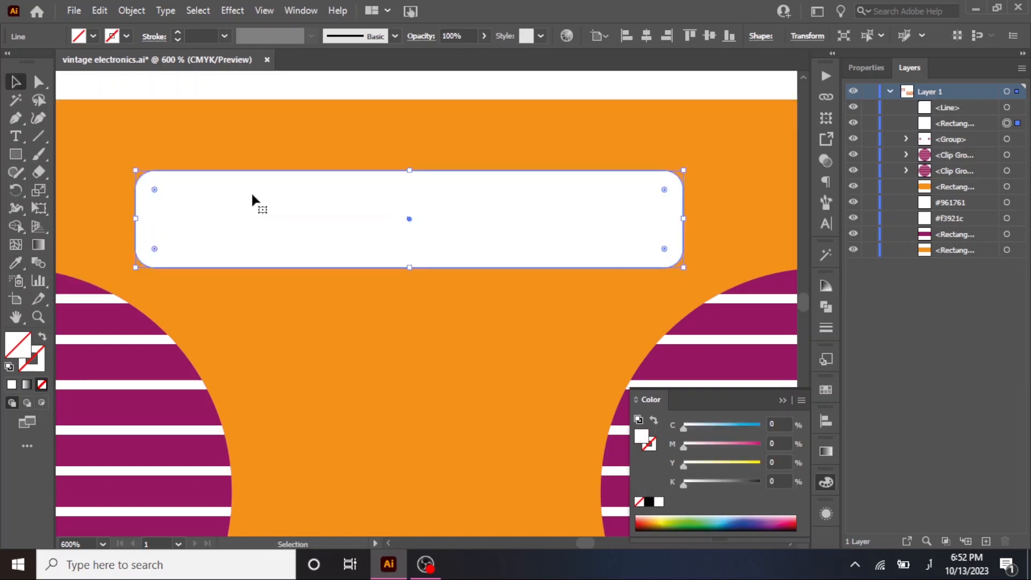
key(i)
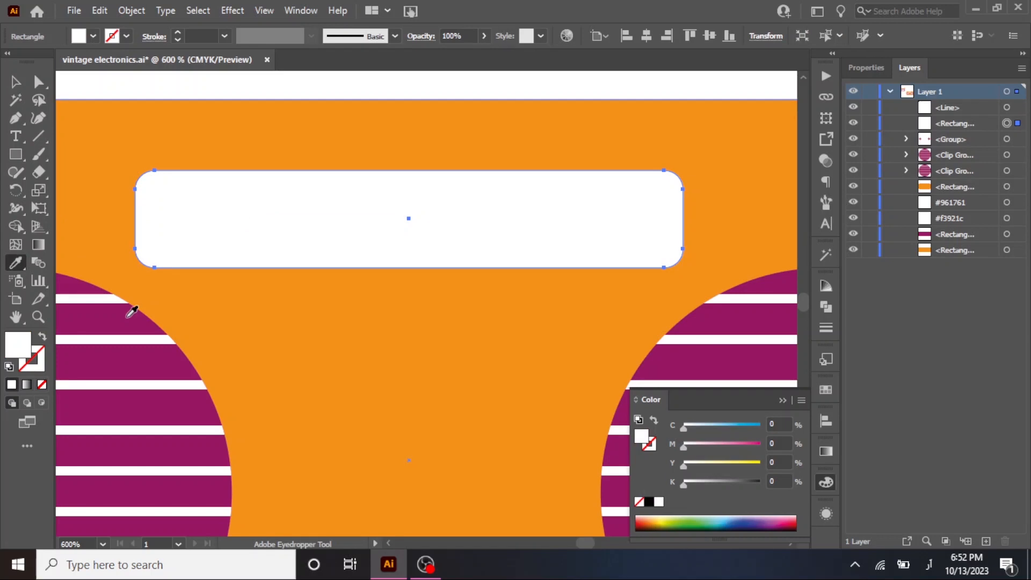
click(129, 314)
scroll(99, 304, down, 4)
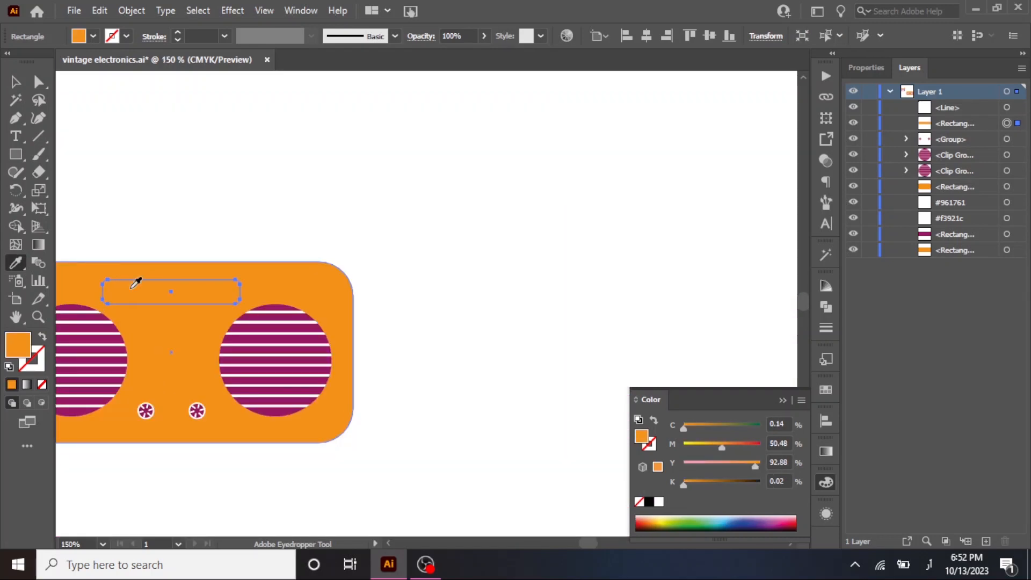
drag(136, 283, 344, 338)
click(106, 213)
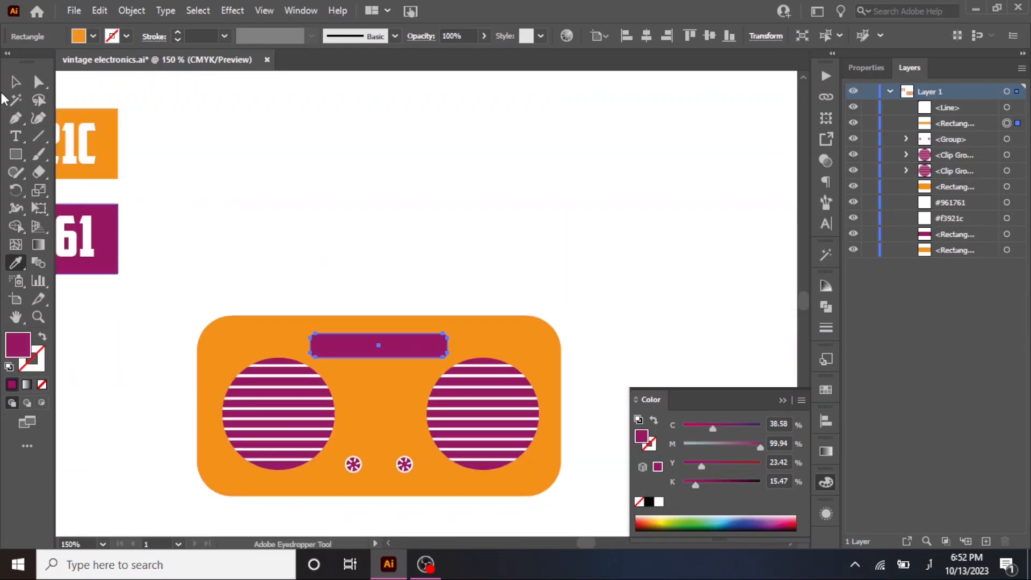
Give the horizontal line on the display panel a white 0.5 pt stroke with rounded ends.
click(15, 81)
scroll(380, 322, up, 2)
click(400, 372)
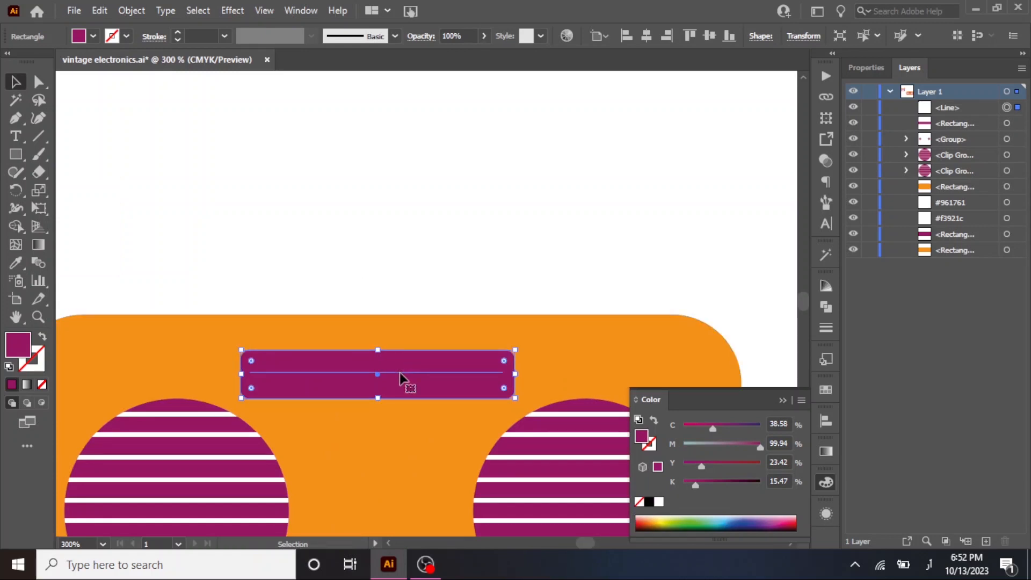
scroll(399, 372, up, 2)
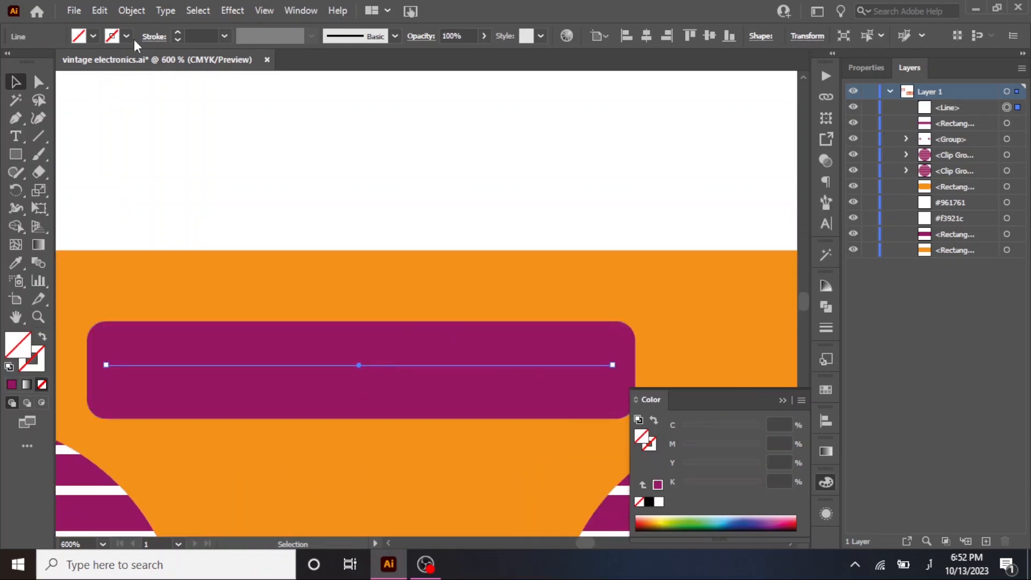
click(178, 32)
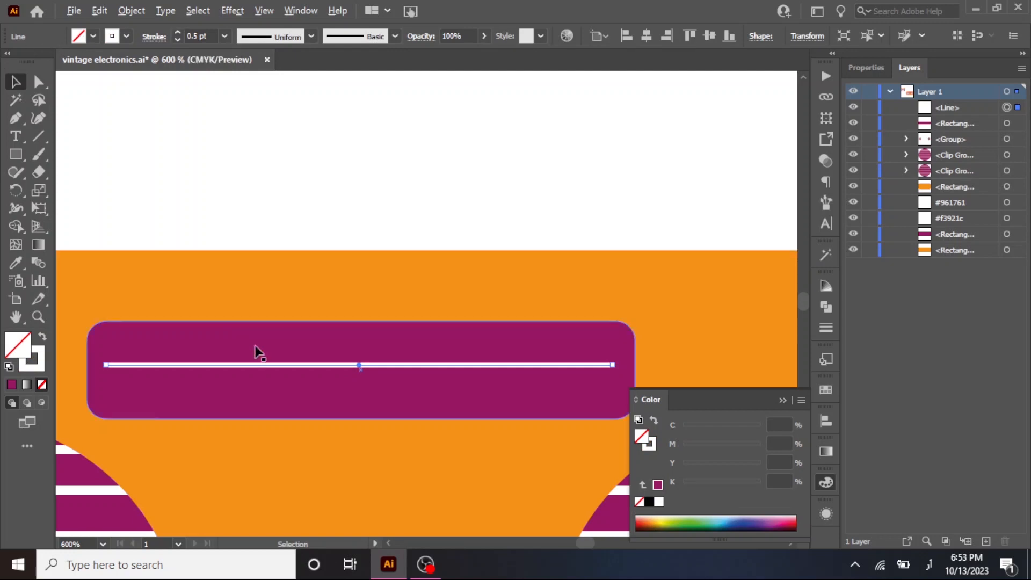
scroll(256, 349, up, 1)
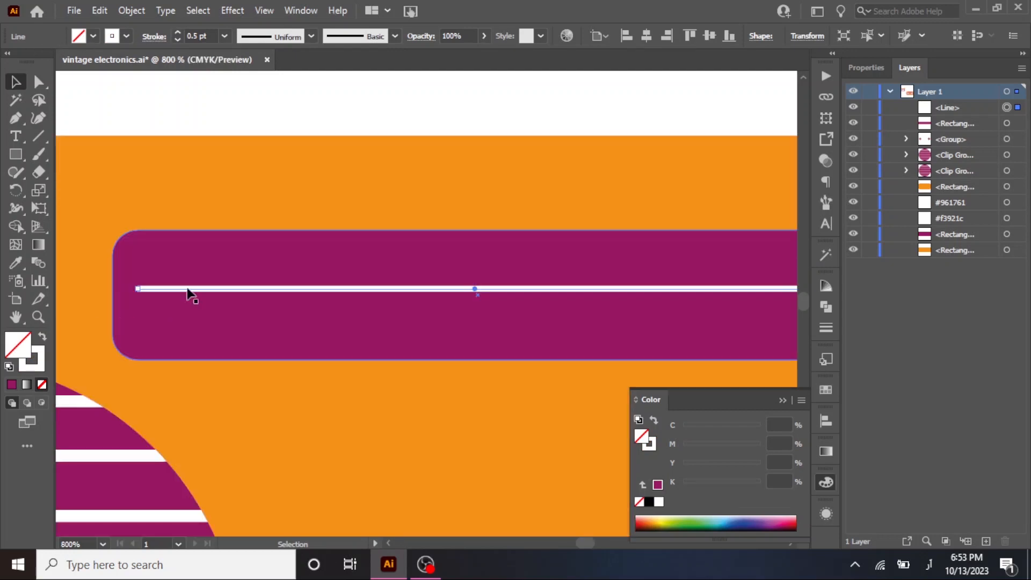
click(146, 36)
click(72, 75)
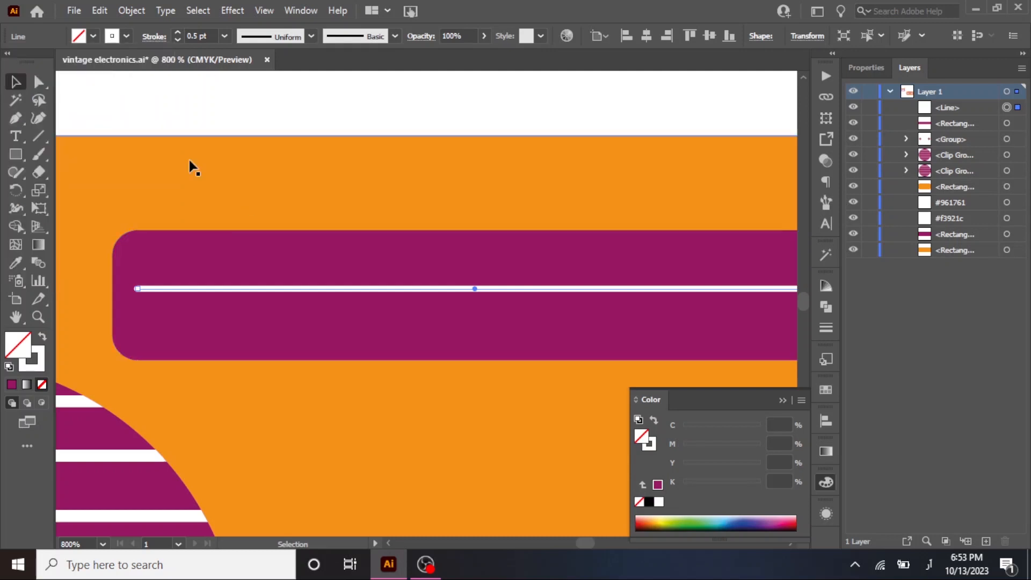
Centre the white line within the purple display panel.
click(254, 292)
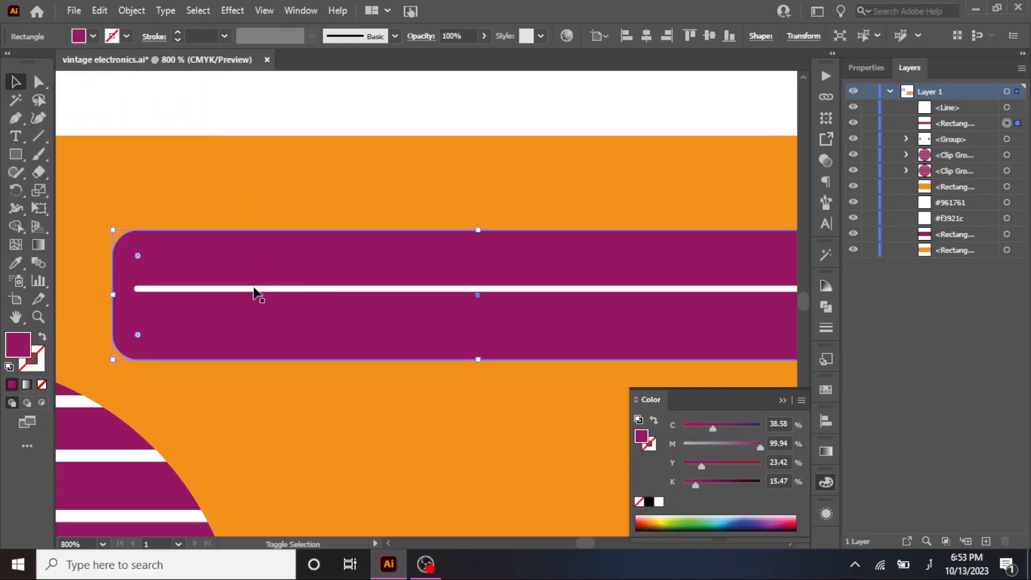
shift+click(253, 289)
click(258, 273)
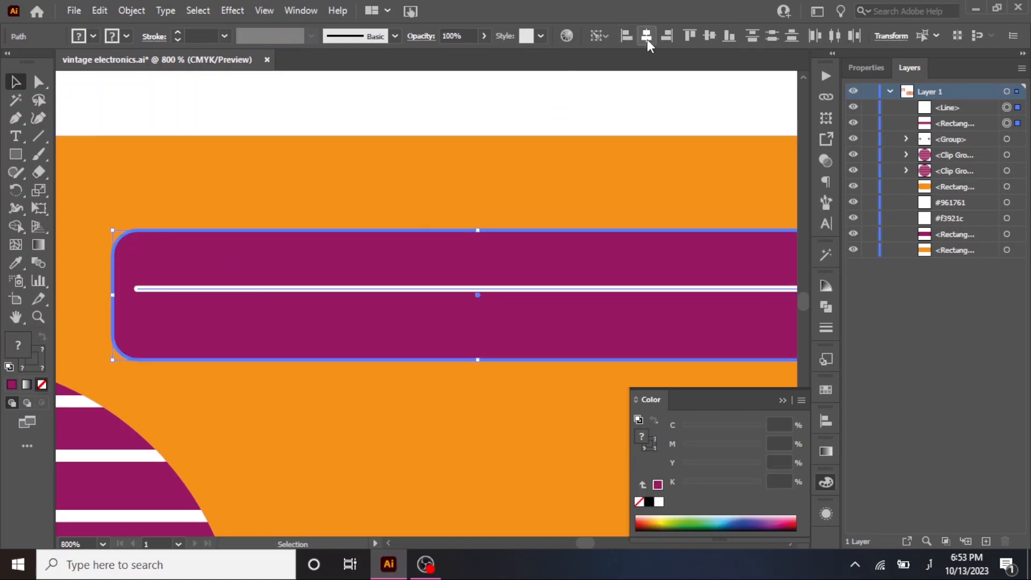
click(717, 39)
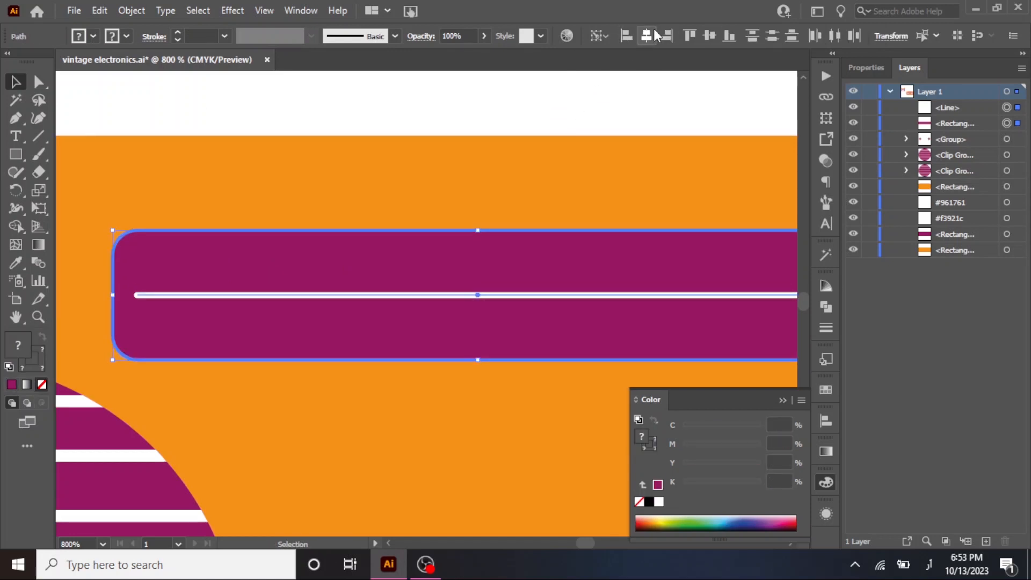
click(512, 123)
Draw a short vertical tick across the left end of the white line, with white fill and a white 0.25 pt stroke.
key(ctrl+minus)
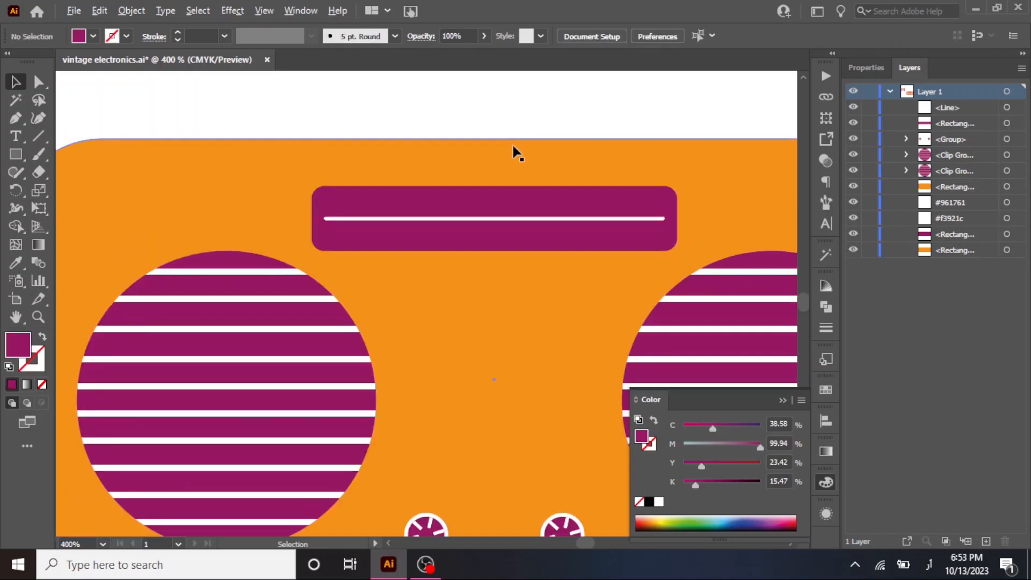
scroll(270, 275, up, 1)
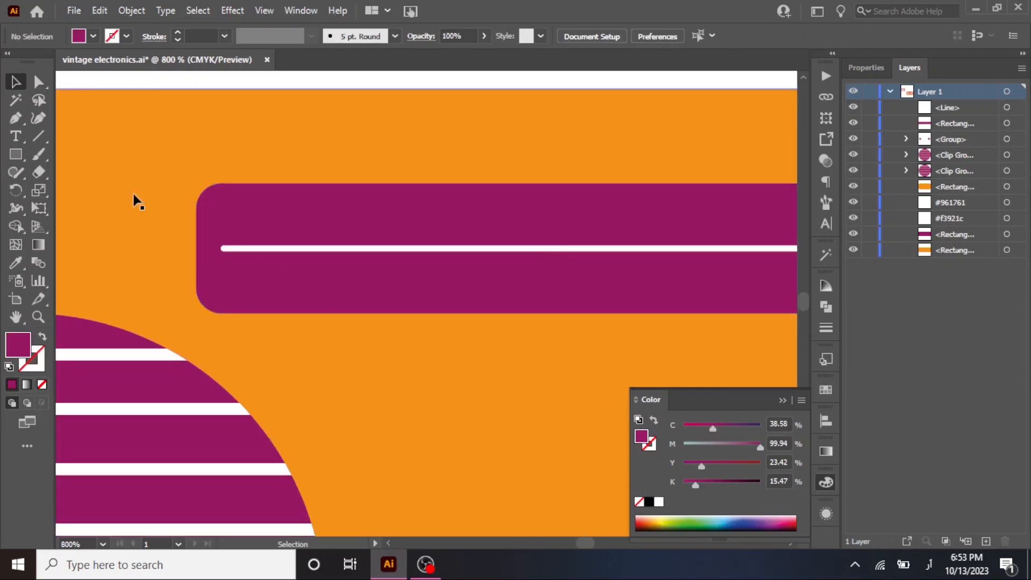
click(40, 131)
drag(237, 246, 237, 266)
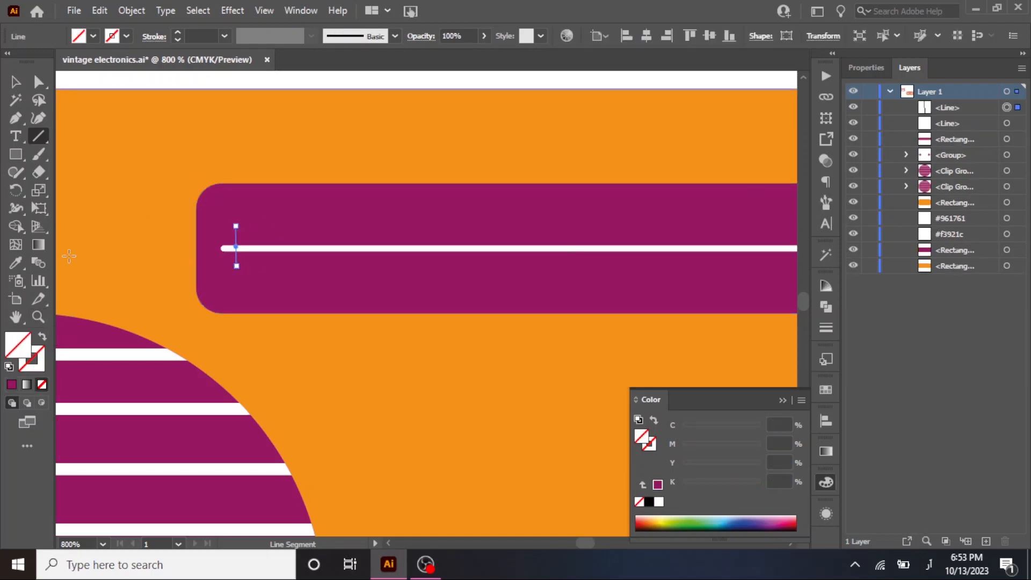
click(658, 501)
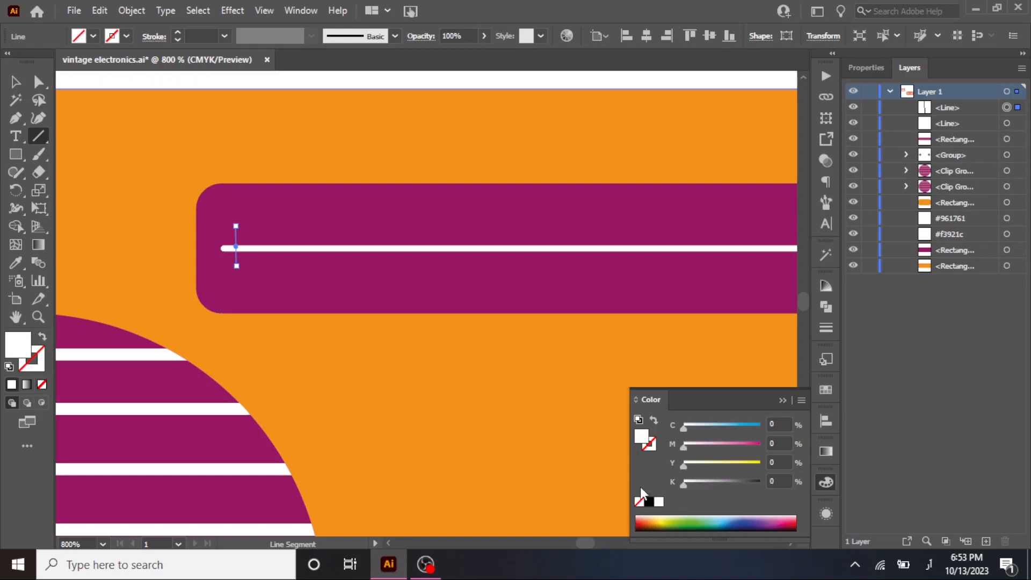
click(182, 34)
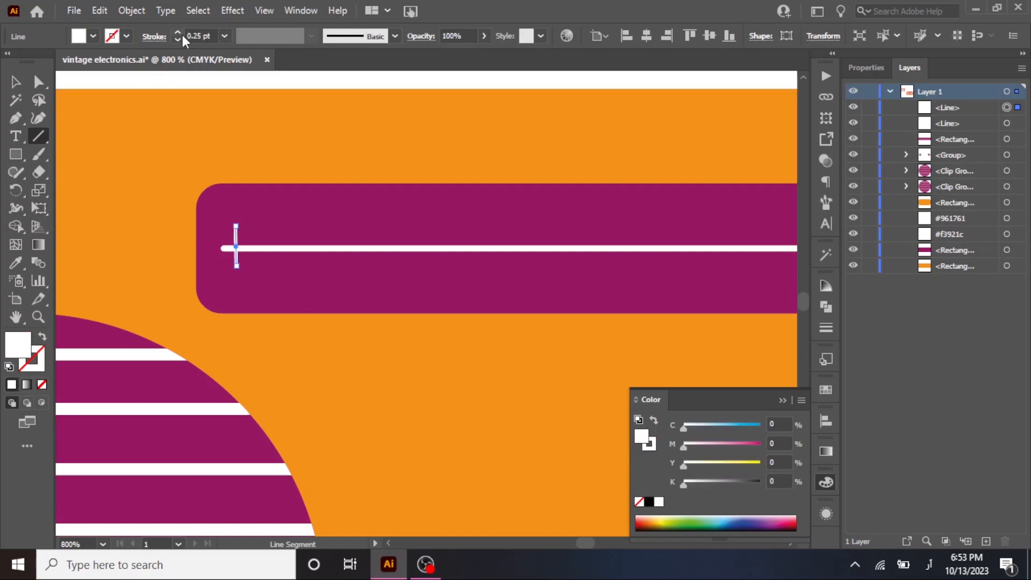
Duplicate the tick a little to its right and repeat the copy to make an evenly spaced row of nine ticks.
click(15, 81)
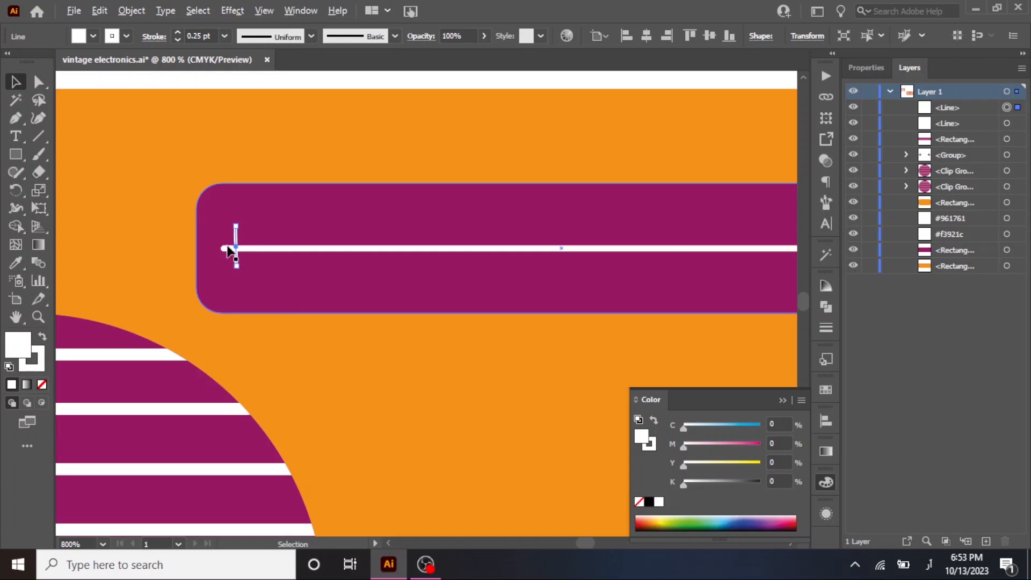
scroll(232, 247, up, 1)
mouse_move(237, 232)
mouse_down()
mouse_move(262, 232)
mouse_move(255, 228)
mouse_up()
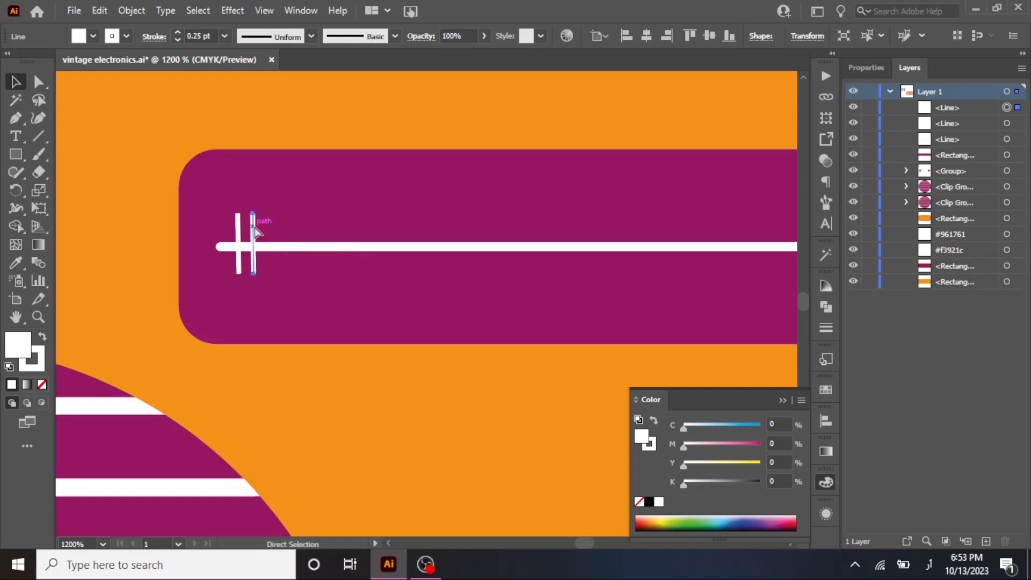
key(ctrl+d)
key(ctrl+d)
key(ctrl+d)
key(ctrl+d)
key(ctrl+d)
key(ctrl+d)
key(ctrl+d)
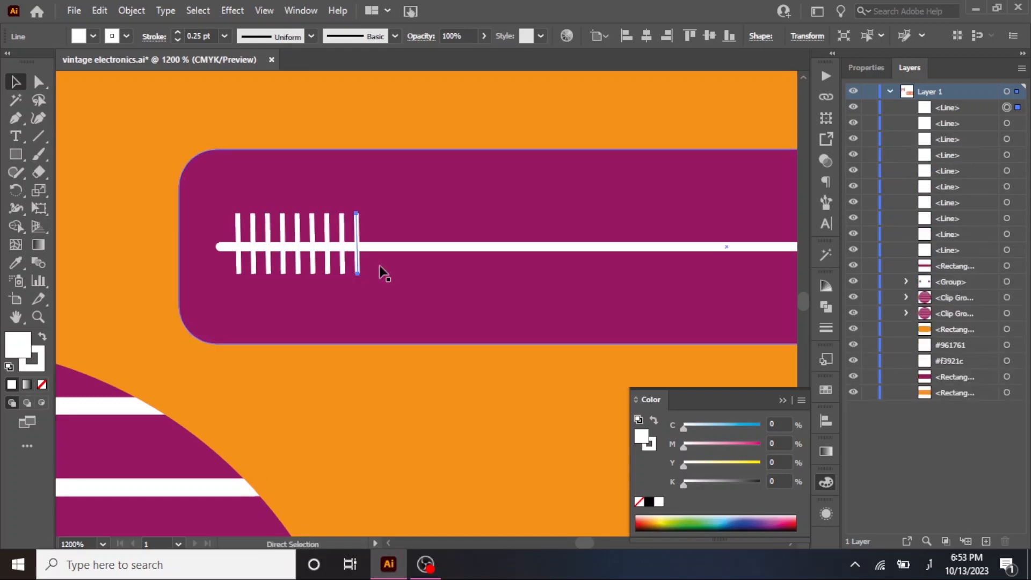
Place one more tick copy slightly farther right of the row and lengthen it at both ends.
scroll(379, 266, down, 1)
drag(397, 245, 265, 258)
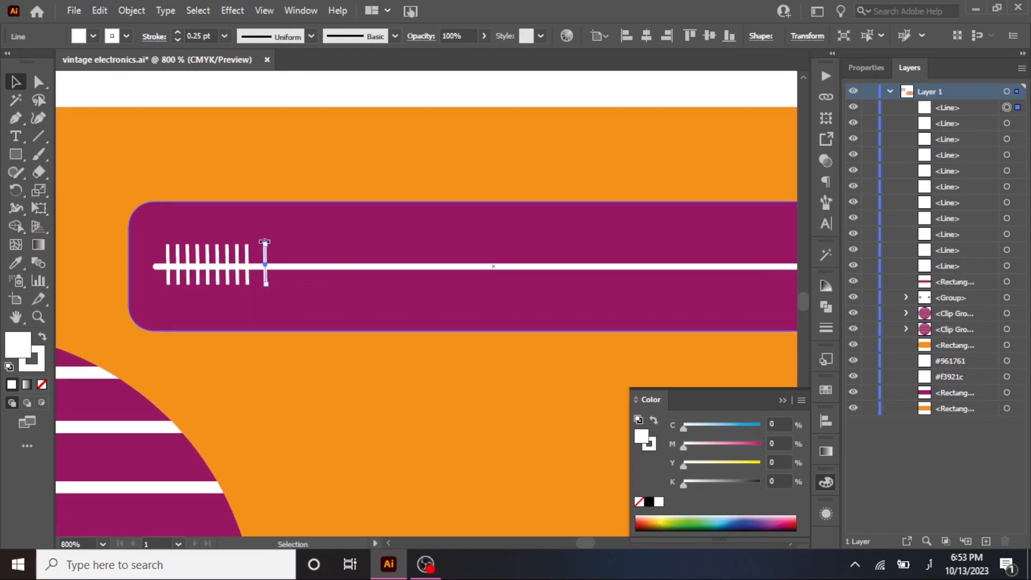
scroll(261, 248, up, 3)
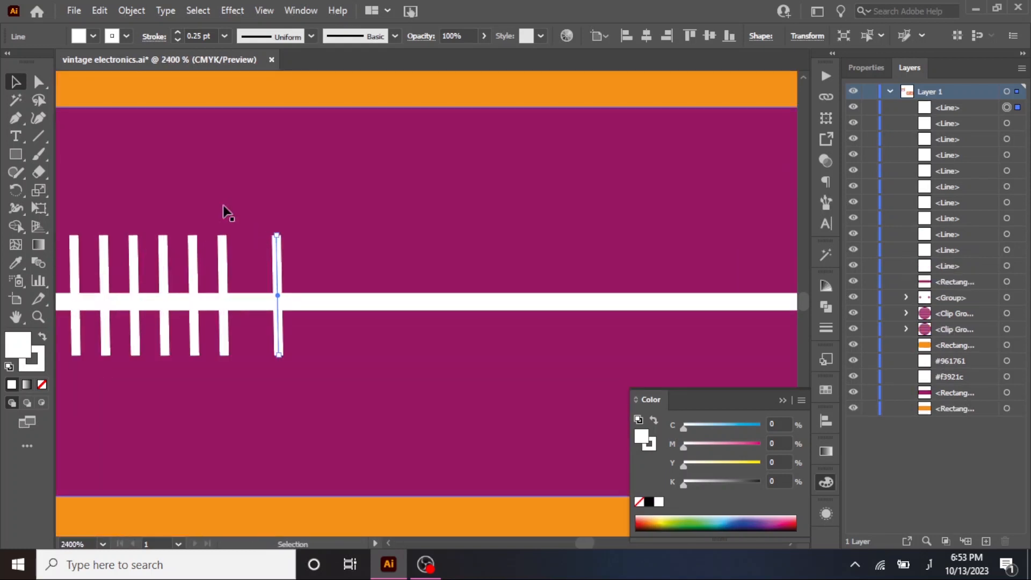
key(a)
click(276, 236)
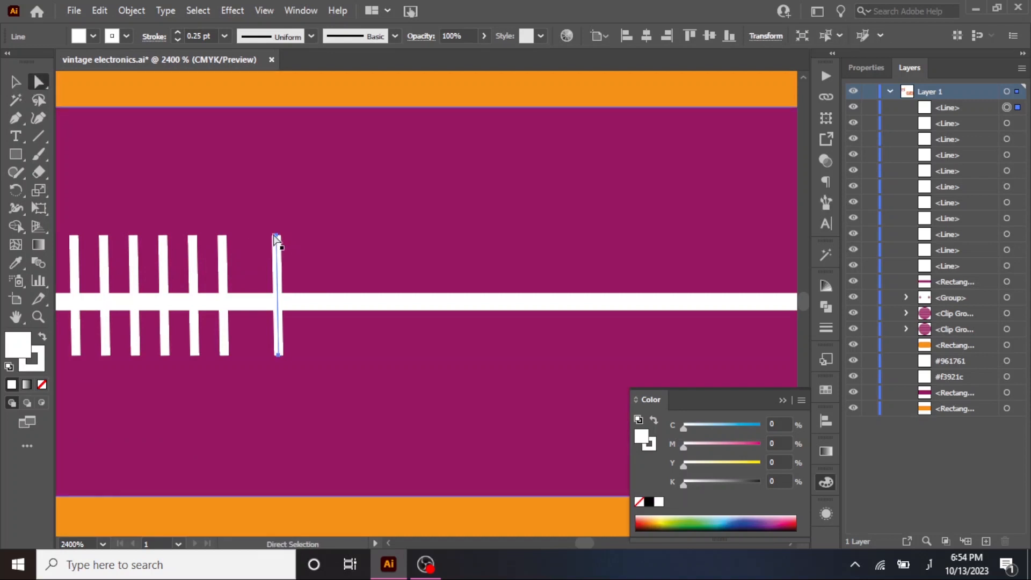
drag(276, 236, 276, 207)
click(276, 221)
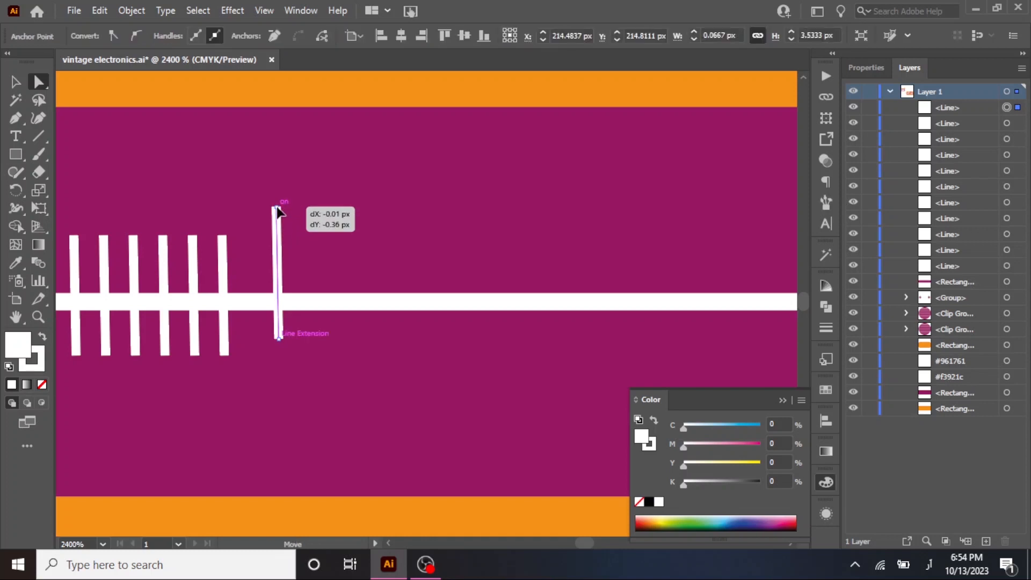
click(279, 340)
drag(279, 341, 281, 370)
Select all the line objects and duplicate them to the right, repeating the copy until the tick pattern reaches the panel's right end.
scroll(274, 379, down, 2)
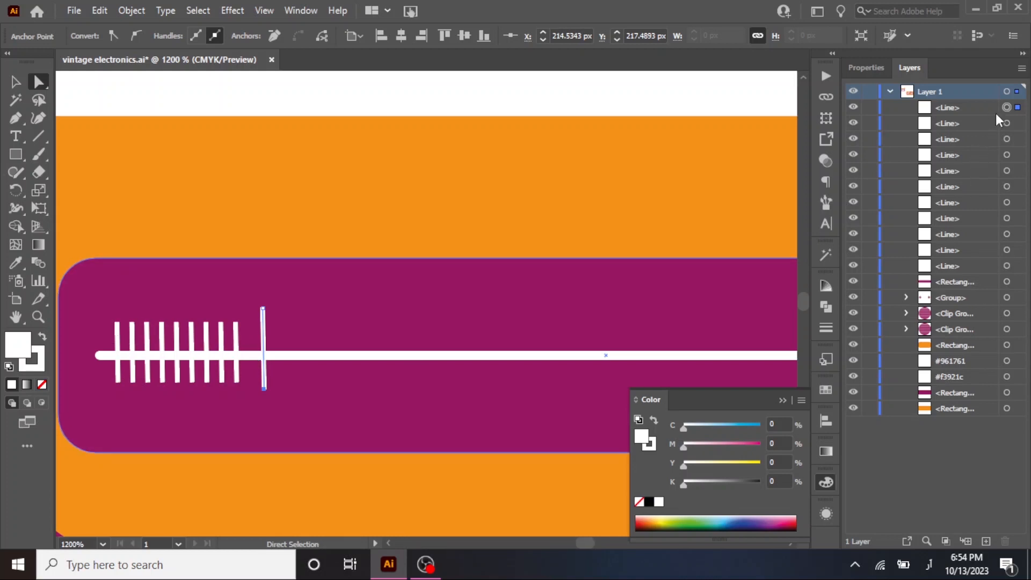
shift+click(1007, 265)
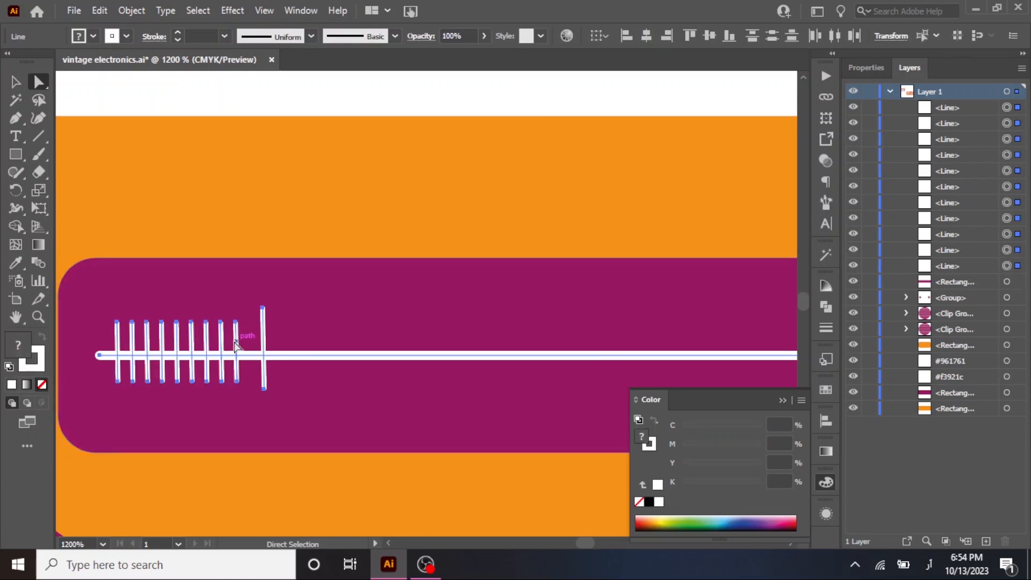
drag(236, 343, 529, 342)
scroll(410, 343, down, 1)
scroll(548, 285, right, 1)
scroll(548, 286, right, 3)
scroll(548, 285, up, 1)
key(v)
key(ctrl+d)
key(ctrl+d)
key(a)
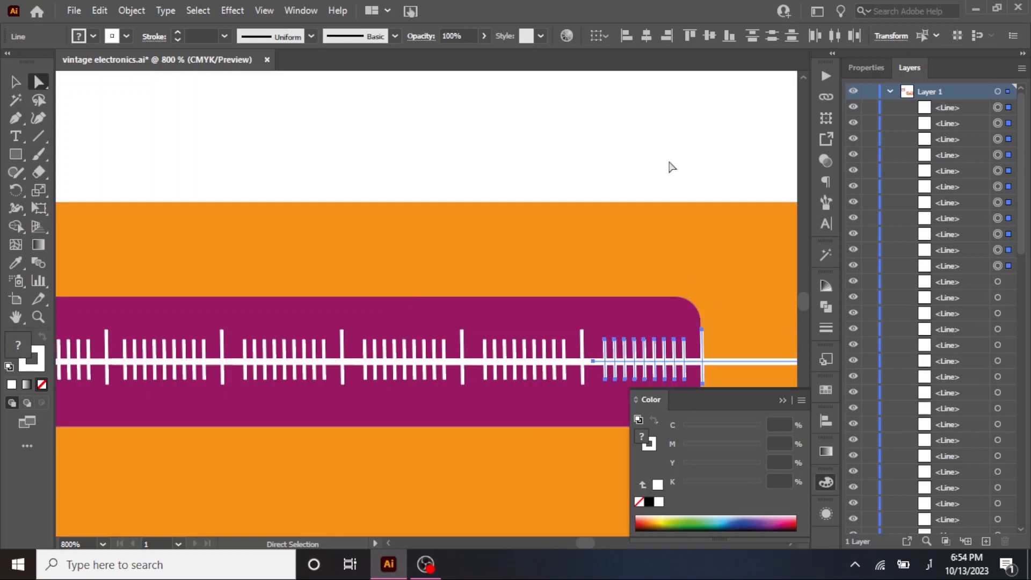
Delete the long tick at the panel's right edge and the overlapping horizontal line segments that extend beyond the panel.
click(663, 138)
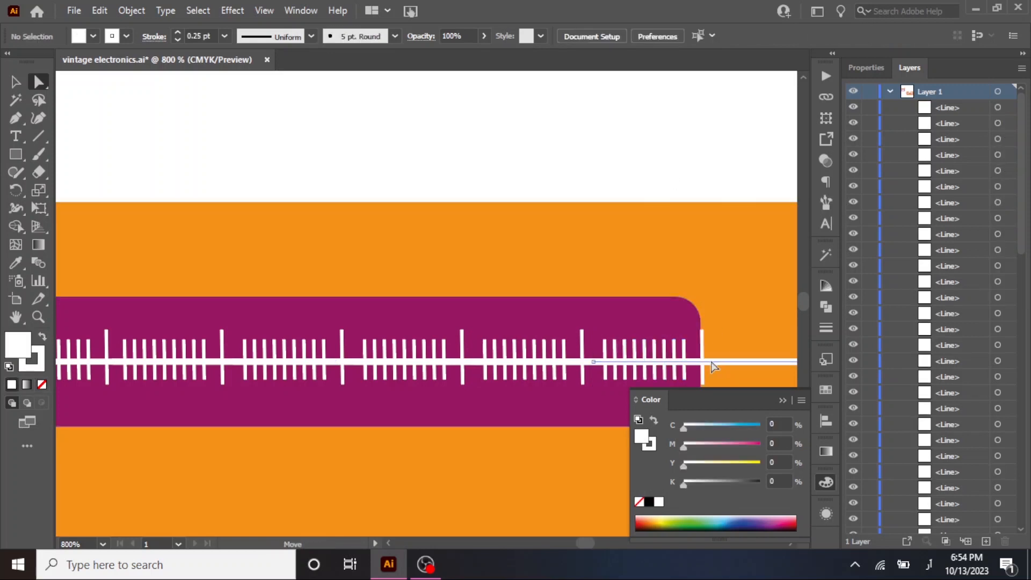
click(711, 363)
key(Delete)
key(Delete)
click(702, 362)
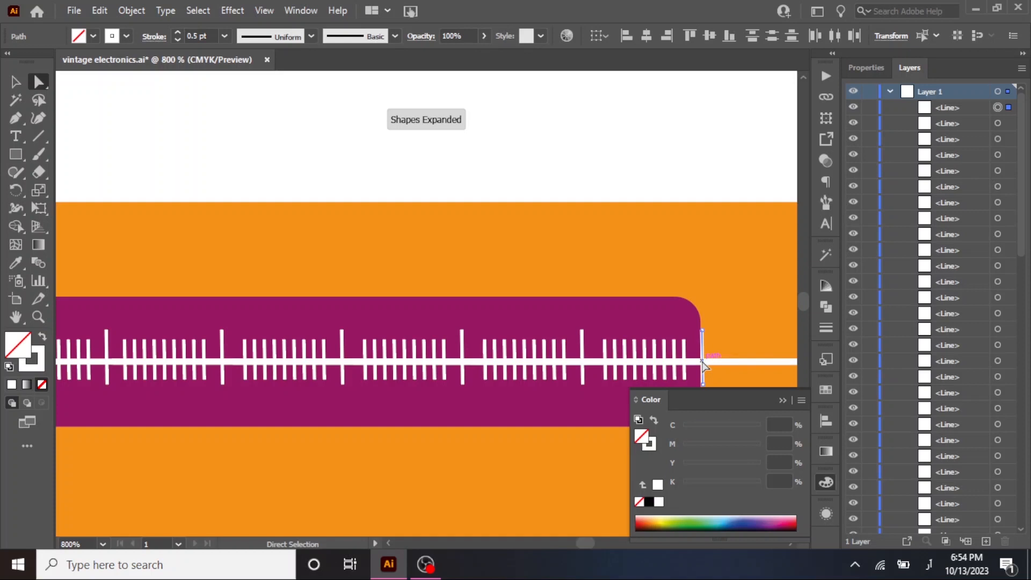
key(Delete)
click(716, 362)
key(Delete)
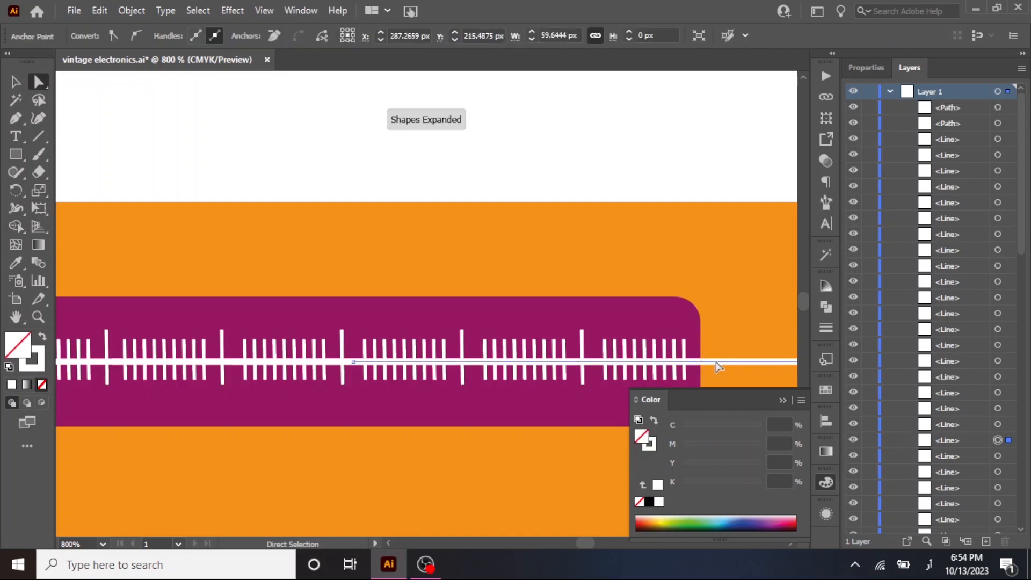
key(Delete)
click(716, 362)
key(Delete)
click(716, 362)
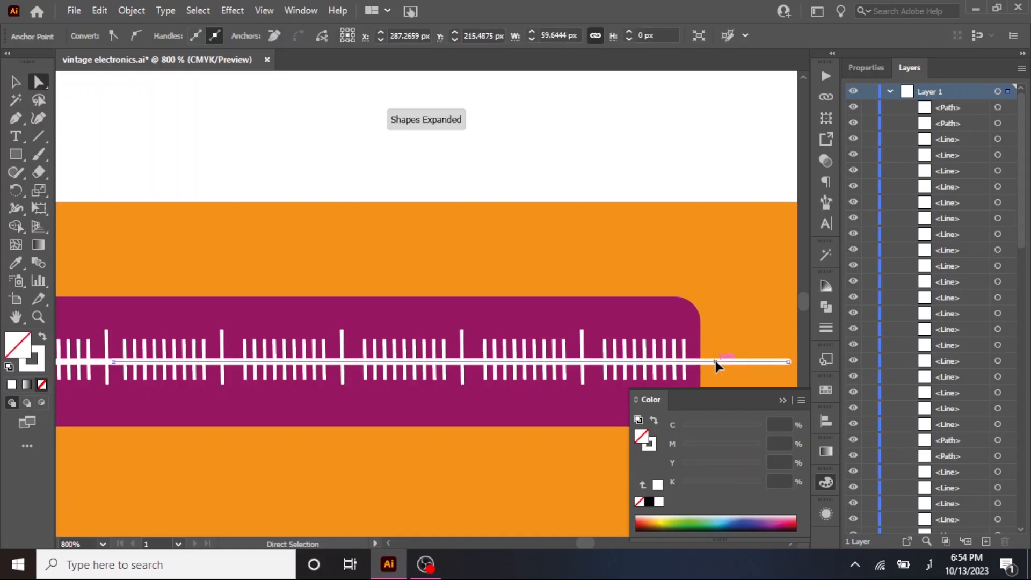
key(Delete)
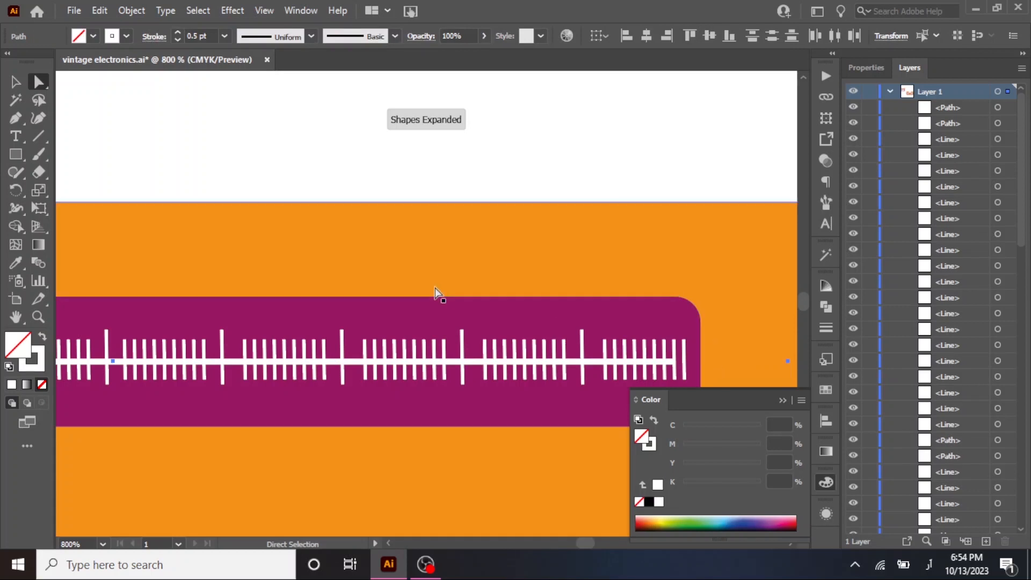
Delete the last short tick at the right end of the scale.
click(685, 361)
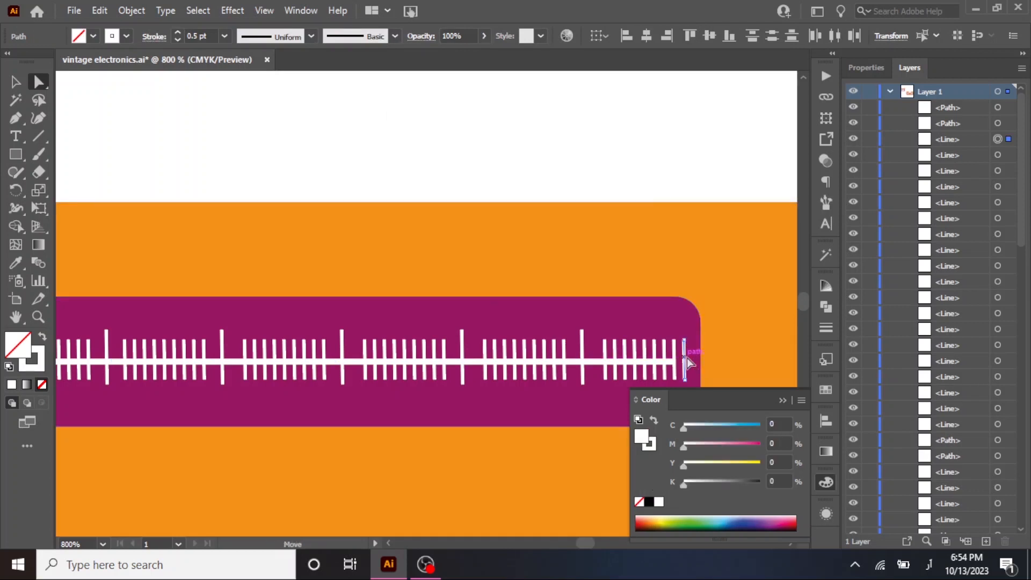
key(Delete)
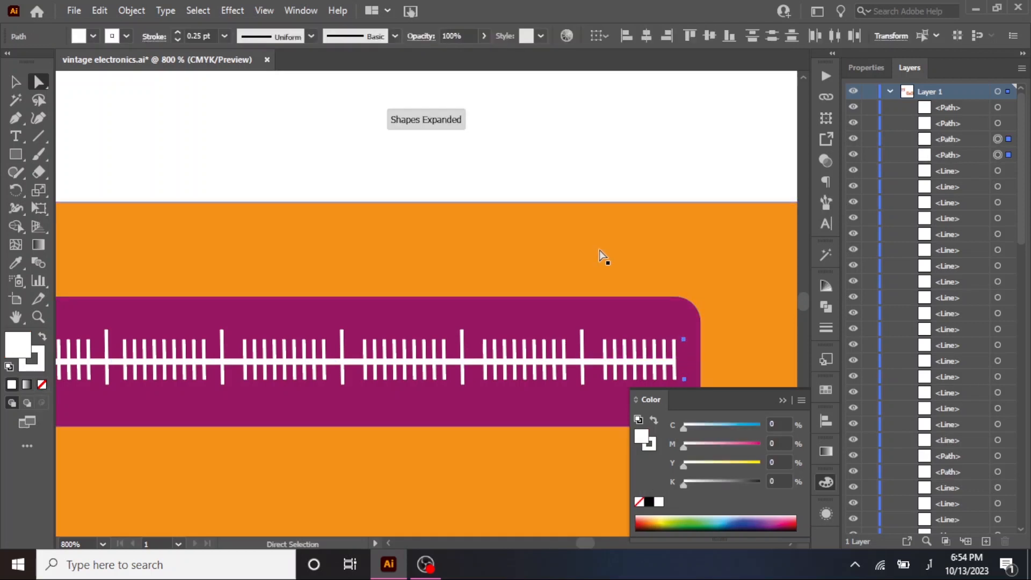
key(Delete)
click(15, 81)
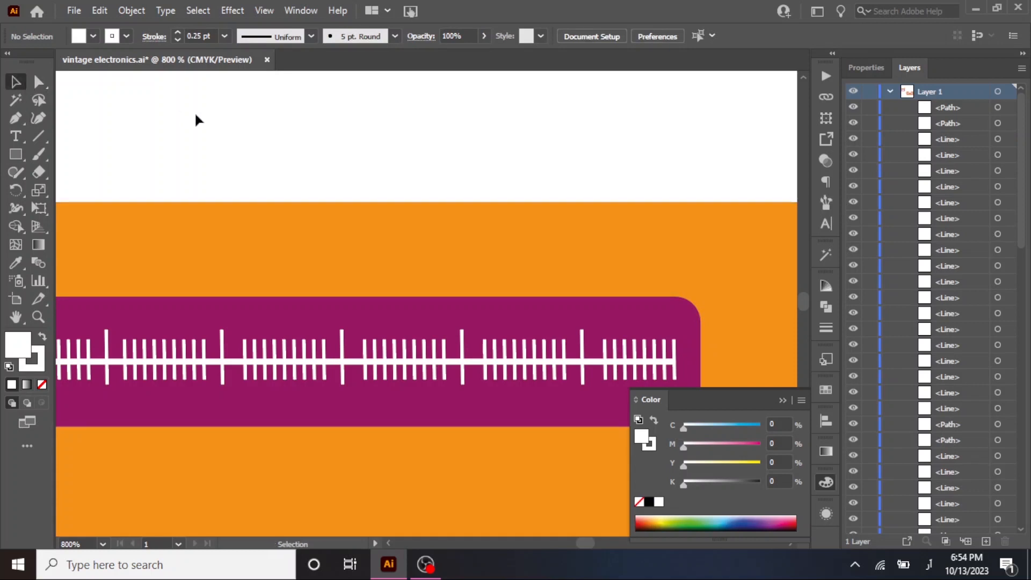
Draw a narrow closed four-sided pointer with the Pen tool across the scale, just right of the second long tick and wider at its base.
drag(254, 270, 371, 234)
scroll(371, 234, down, 1)
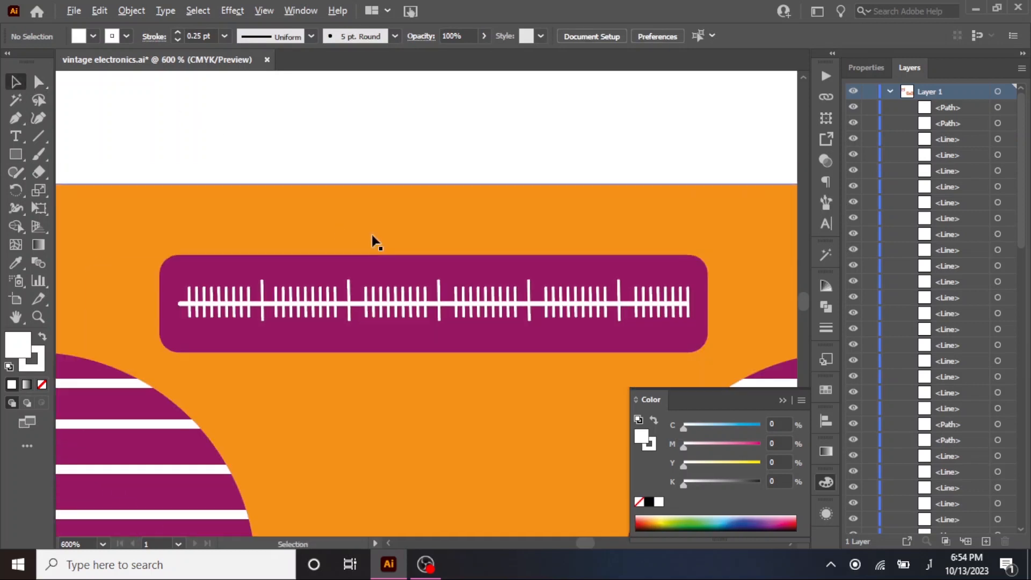
scroll(364, 337, up, 2)
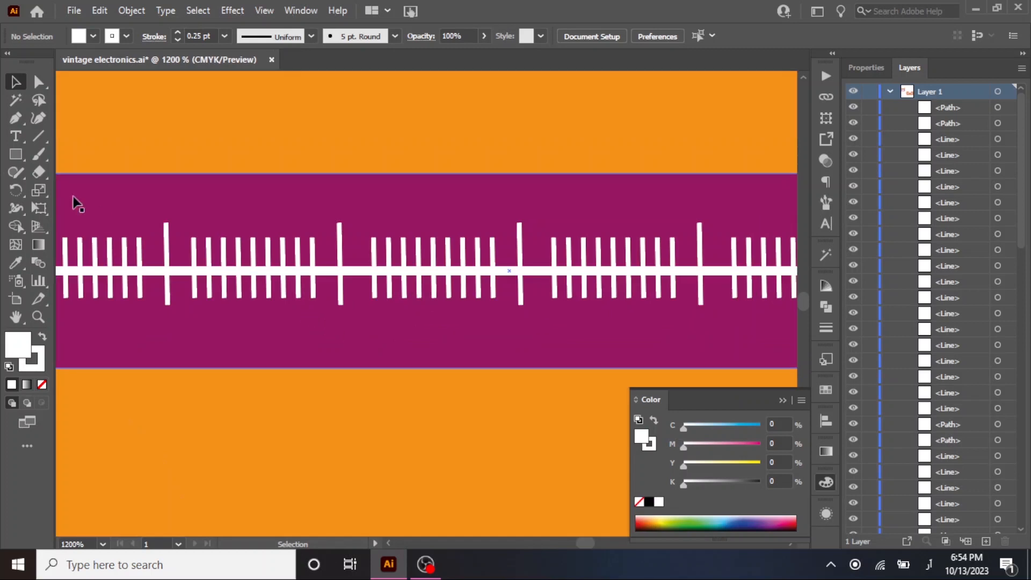
click(13, 120)
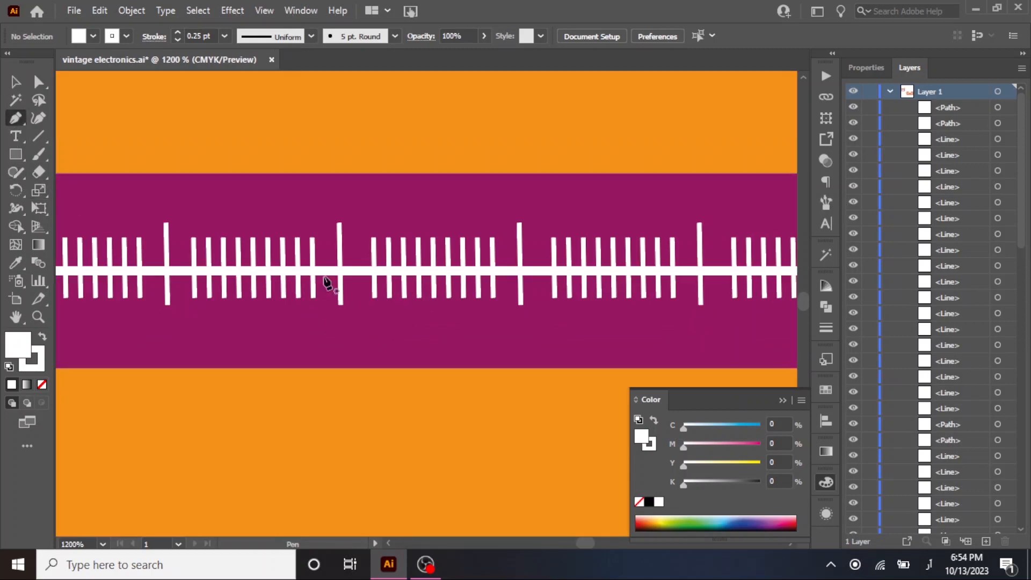
click(358, 214)
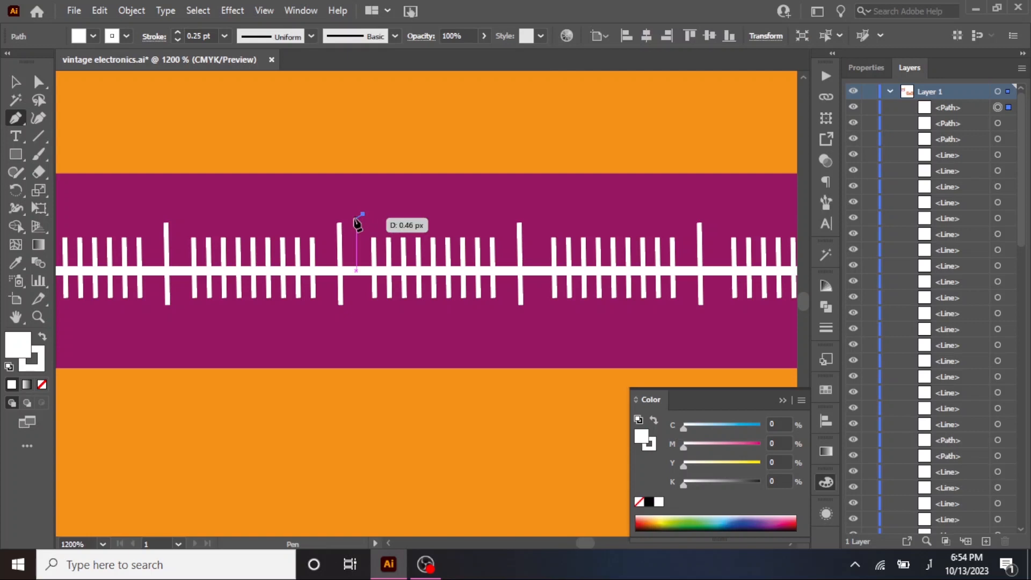
click(353, 312)
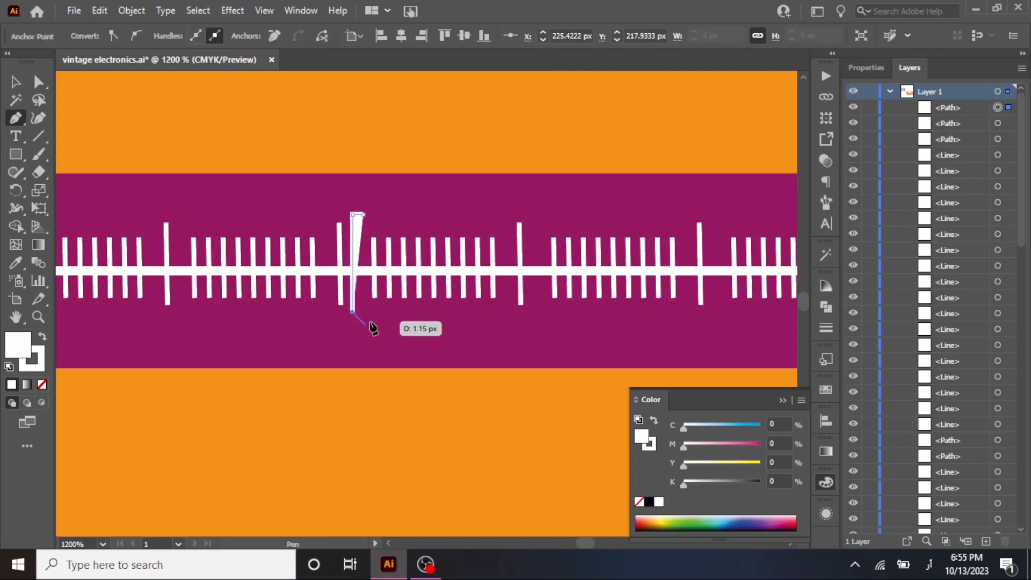
click(370, 311)
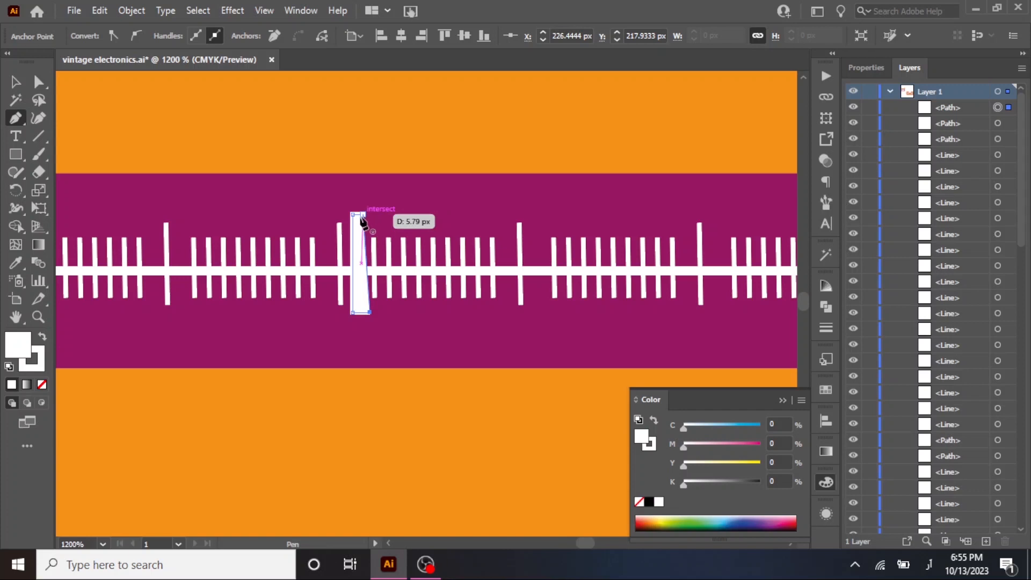
click(362, 216)
Remove the pointer's stroke and fill it with the orange sampled from the radio body.
click(38, 82)
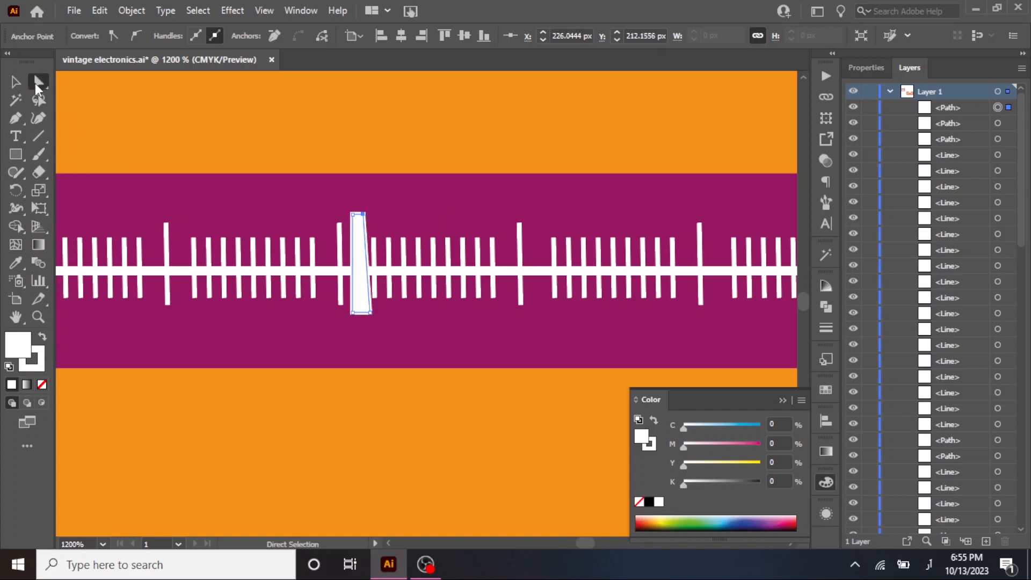
click(42, 384)
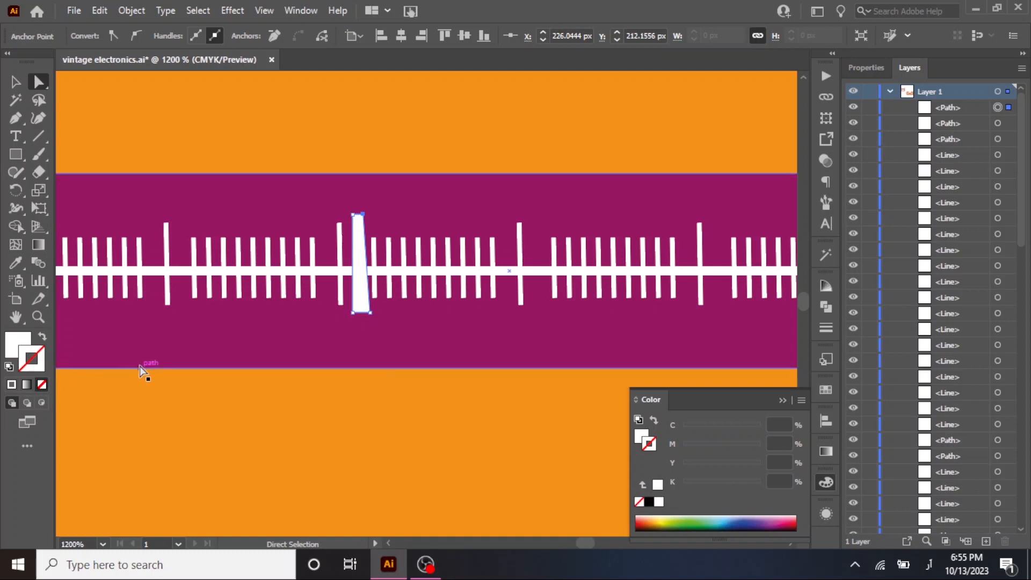
click(16, 262)
click(239, 470)
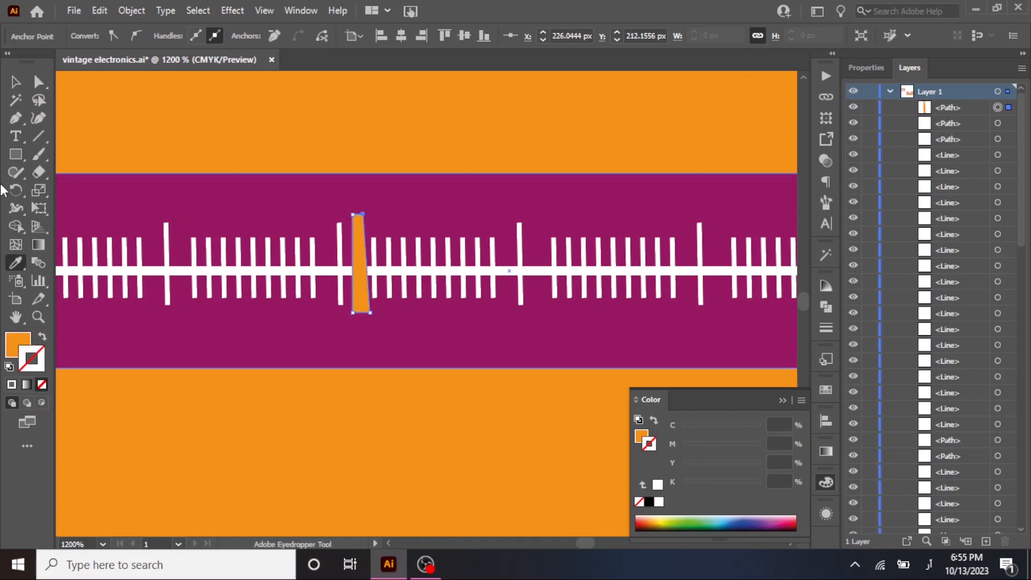
click(15, 81)
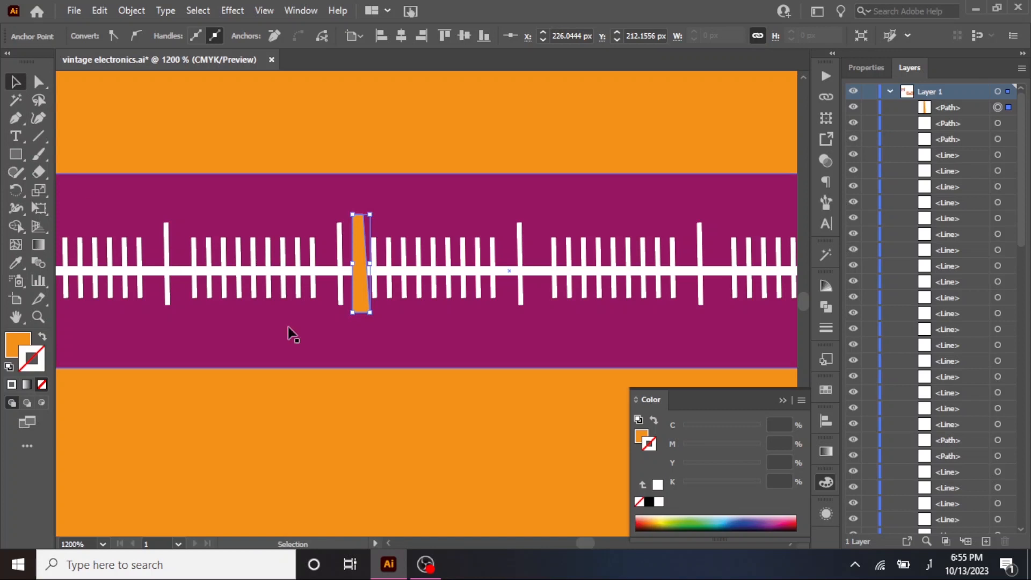
Move the pointer's base anchor points so the base flares on both sides and reaches farther down the panel.
click(38, 81)
click(352, 313)
drag(352, 313, 372, 338)
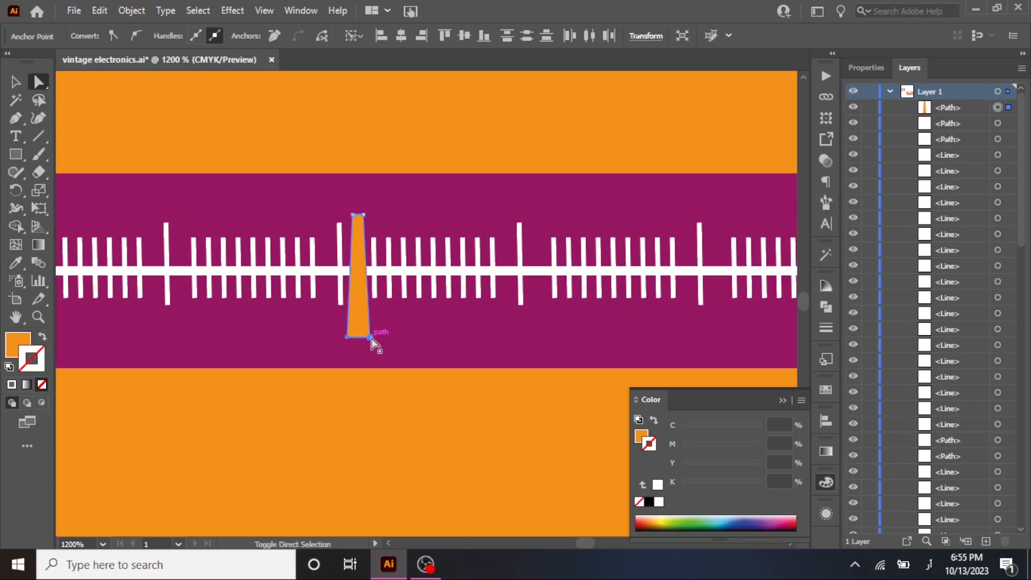
Duplicate the purple display panel in place and reduce the copy's height evenly from its center to about 9.7 px.
scroll(373, 338, down, 1)
scroll(248, 261, down, 1)
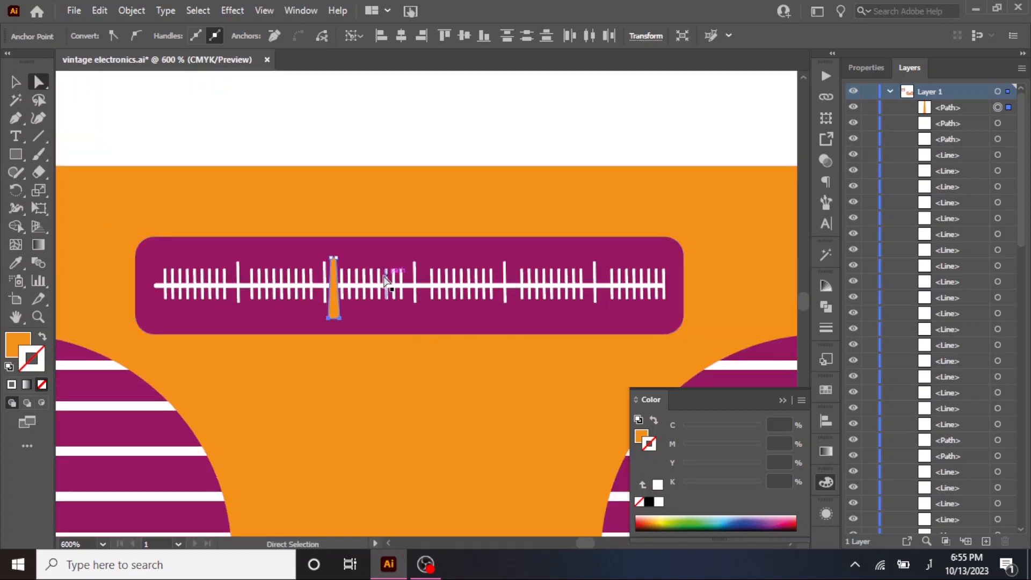
drag(397, 251, 357, 256)
click(16, 82)
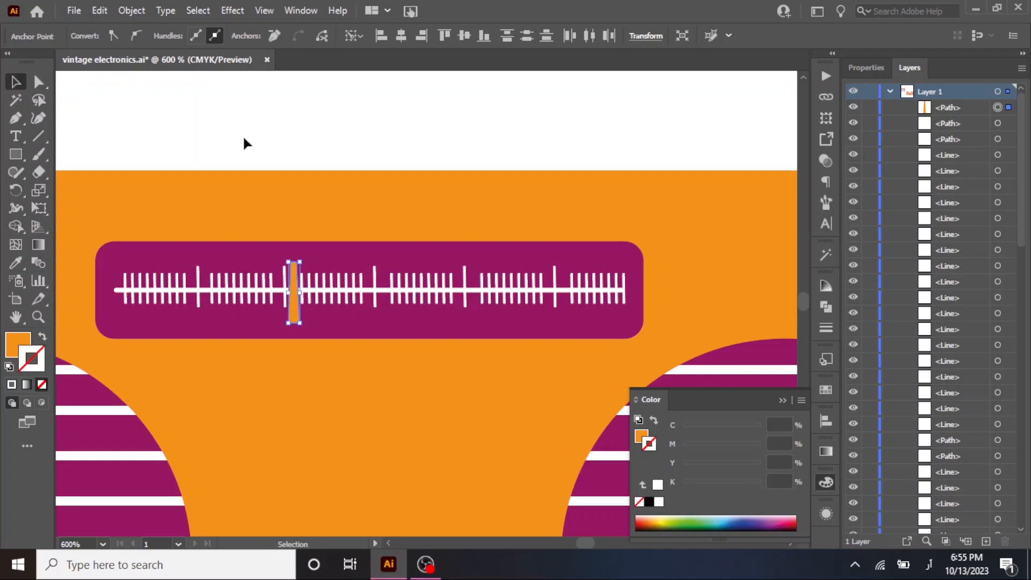
click(363, 261)
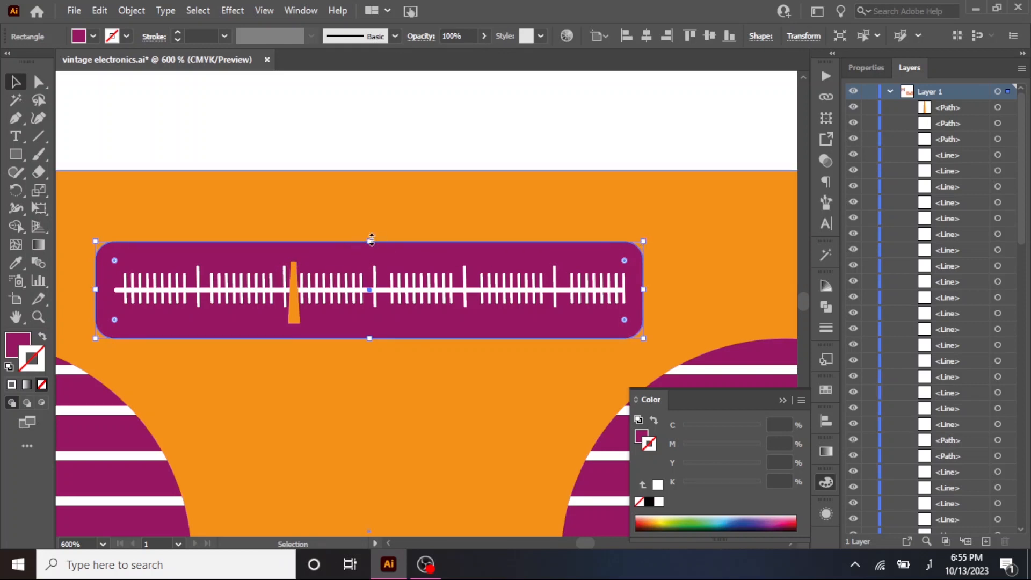
drag(372, 239, 372, 250)
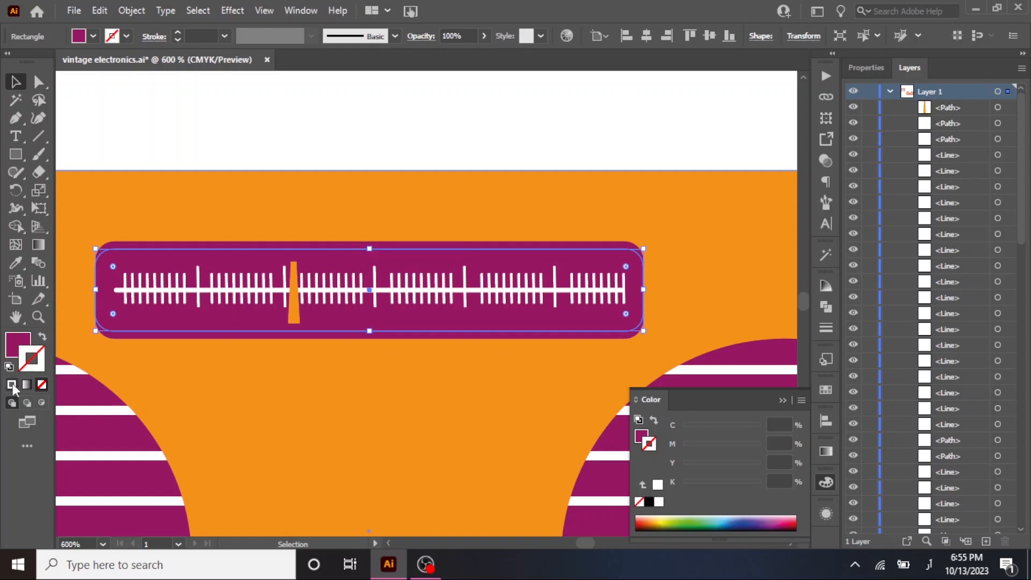
Turn the panel copy into an inner frame with no fill and a 0.25 pt white stroke, narrowed evenly to about 62 px wide.
click(13, 386)
click(21, 344)
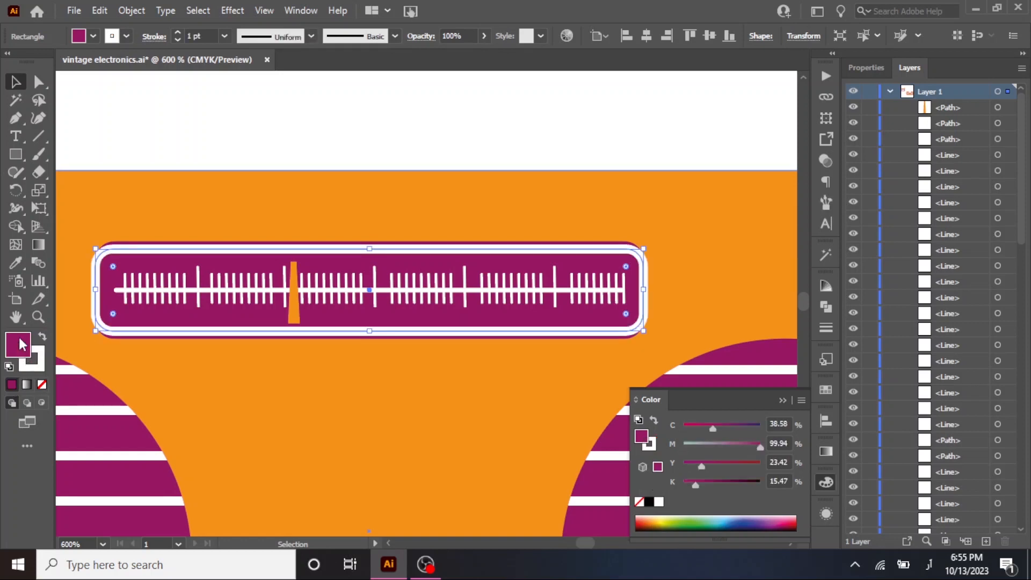
click(43, 385)
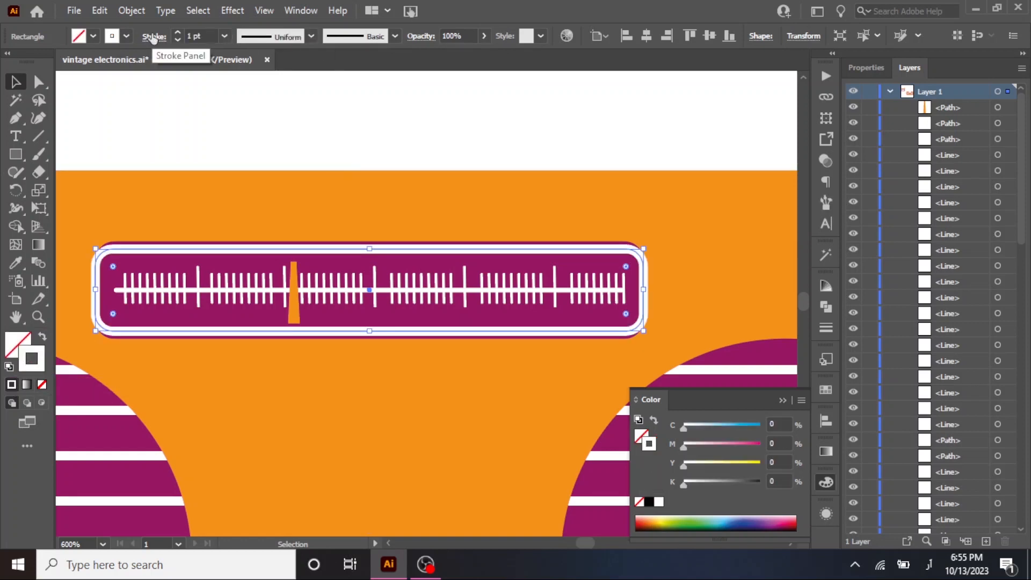
click(178, 41)
click(179, 41)
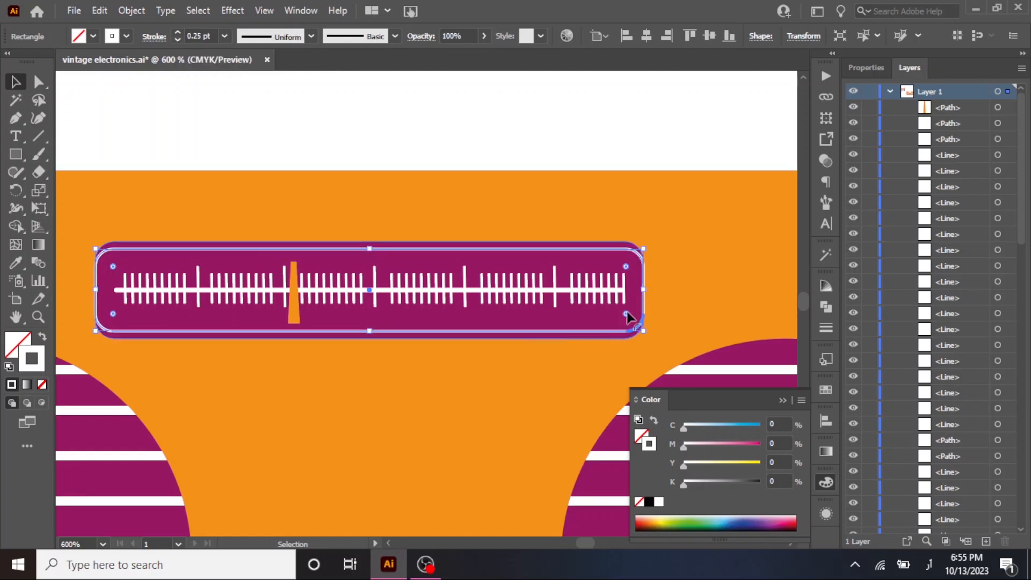
drag(644, 290, 635, 290)
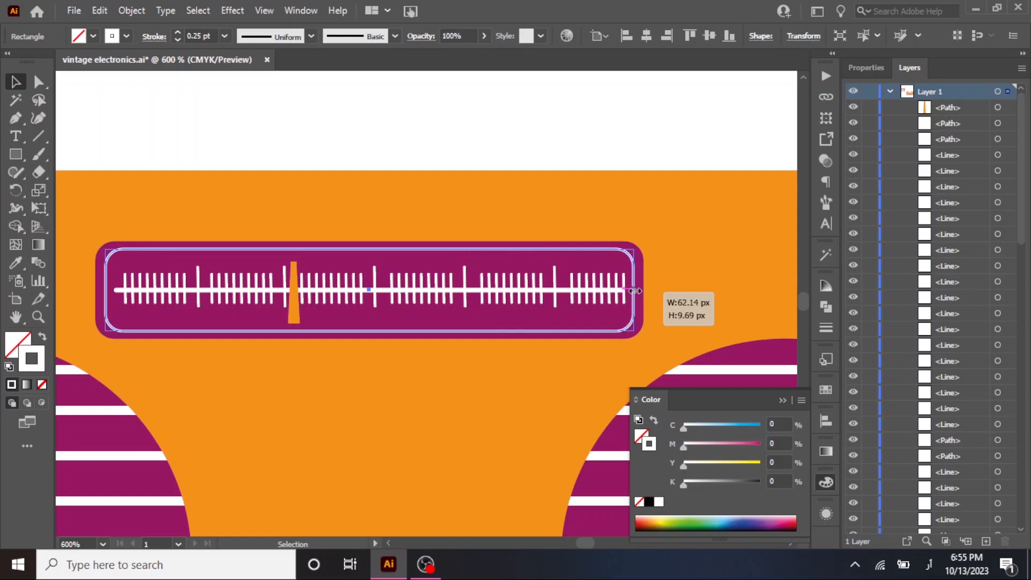
click(585, 148)
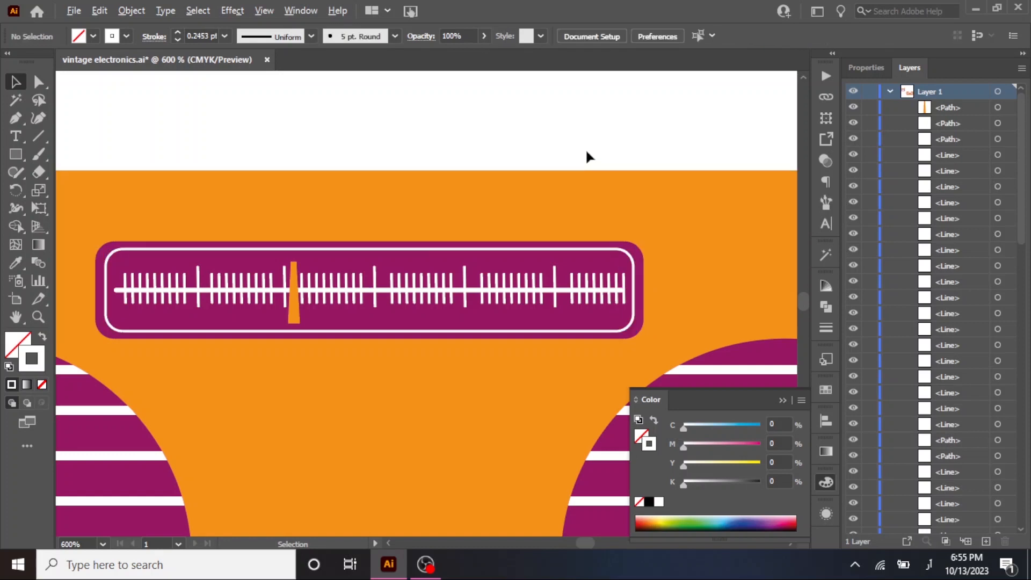
Draw a wide, low rectangle between the two speakers below the display panel, with white fill and no stroke.
scroll(585, 148, down, 1)
scroll(586, 148, down, 1)
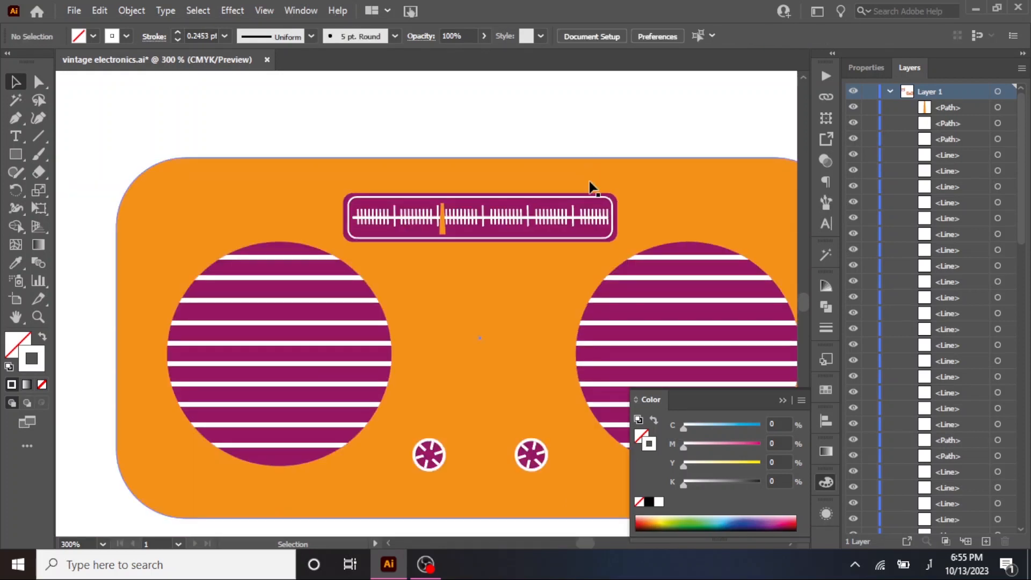
click(15, 155)
mouse_move(416, 308)
mouse_down()
mouse_move(461, 330)
mouse_move(548, 332)
mouse_up()
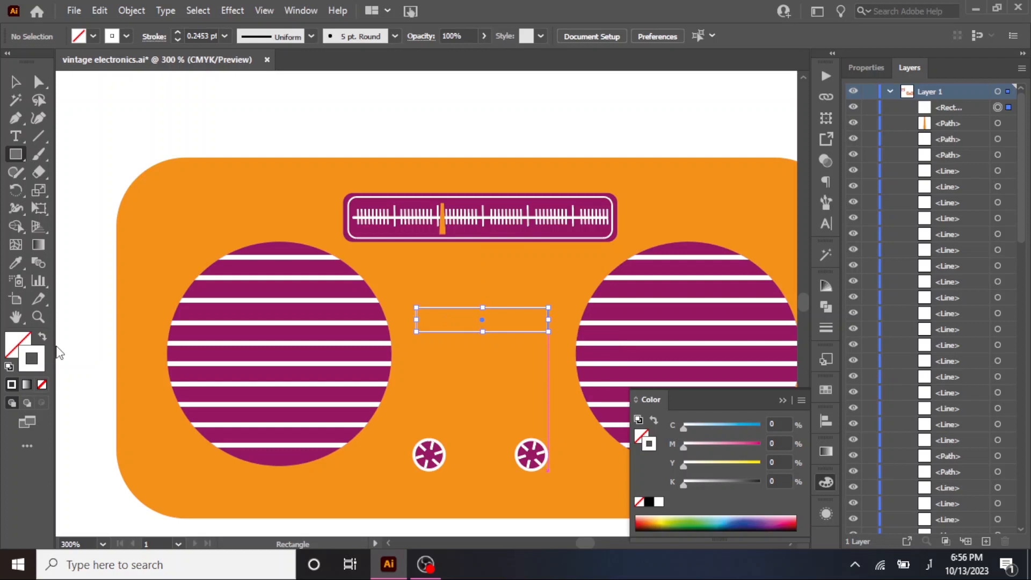
click(43, 339)
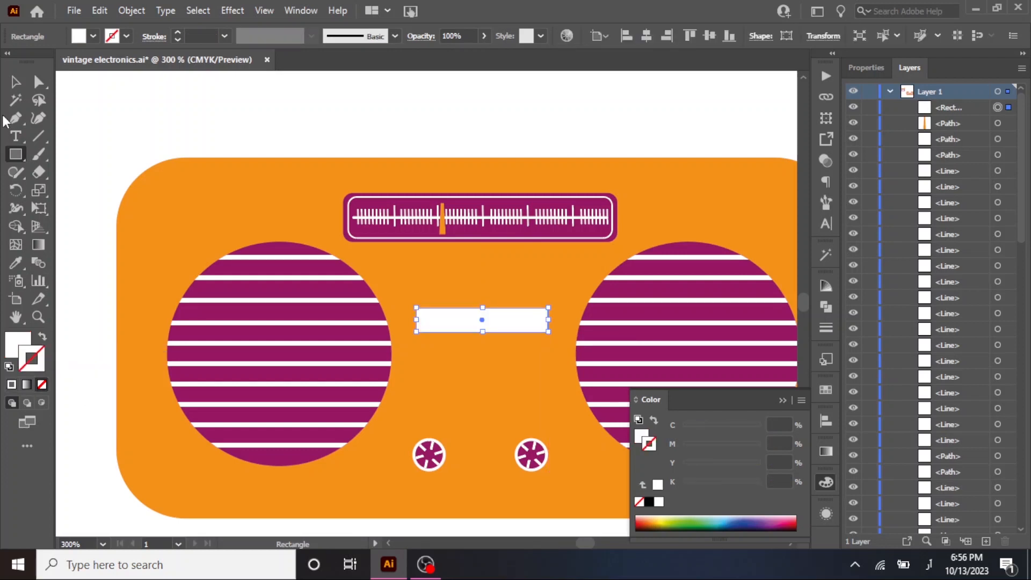
click(16, 81)
Draw a small rectangle across the radio body's top edge, left of the display panel, and fill it with the panel's purple.
drag(493, 125, 407, 267)
drag(20, 155, 67, 154)
drag(132, 282, 164, 305)
scroll(155, 305, up, 2)
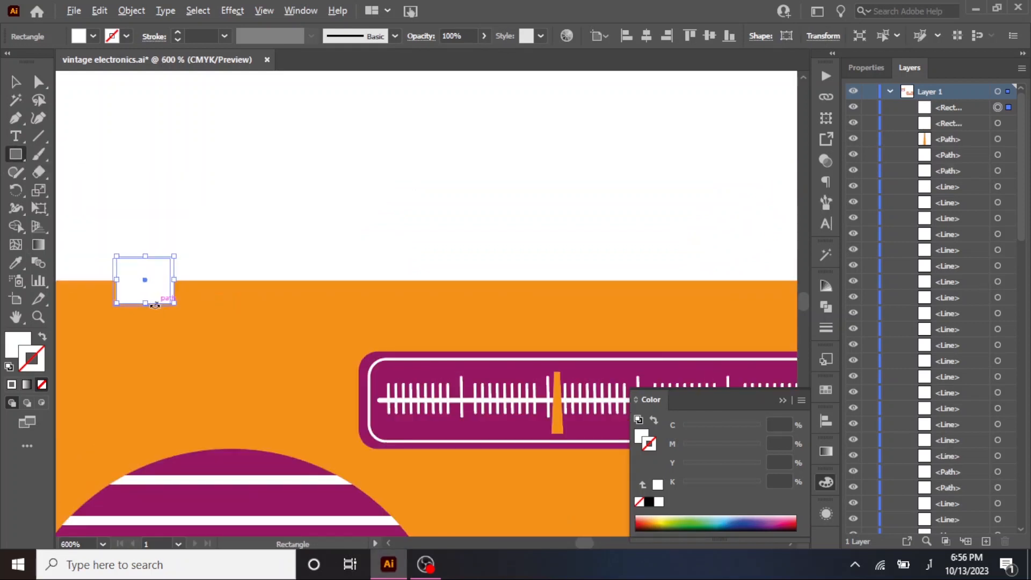
click(16, 263)
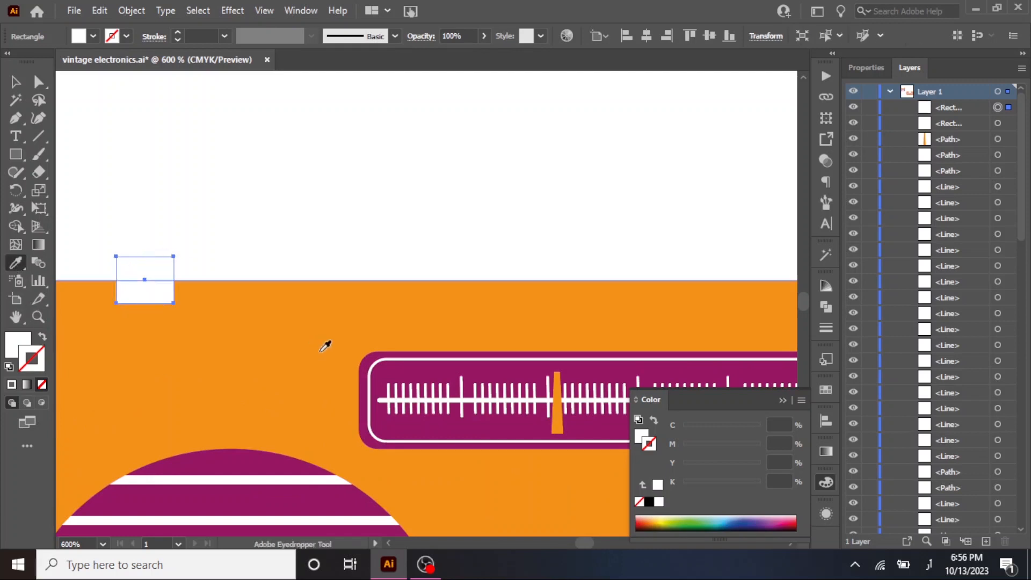
click(389, 368)
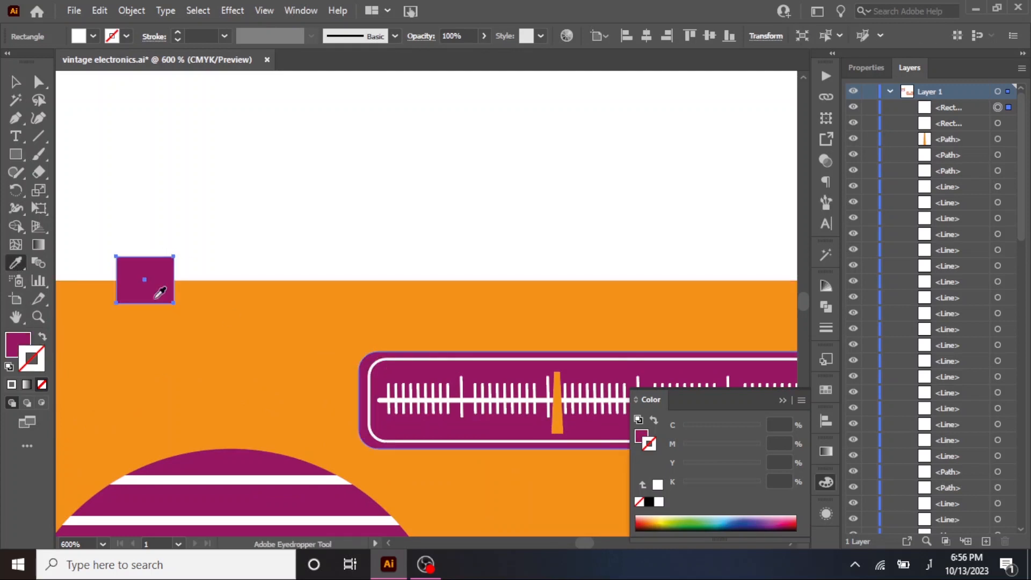
click(38, 82)
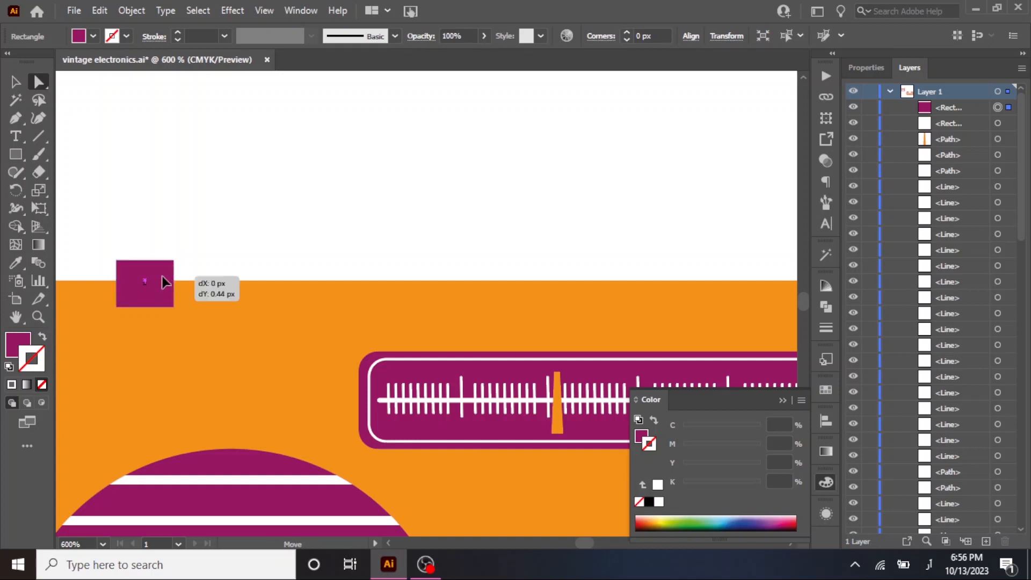
Round the small purple rectangle's corners to about 1.64 px and send it to the back, behind the radio body.
drag(163, 268, 159, 274)
key(v)
key(ctrl+bracketleft)
key(ctrl+bracketleft)
key(ctrl+bracketleft)
key(ctrl+bracketleft)
key(ctrl+bracketleft)
key(ctrl+bracketleft)
key(ctrl+bracketleft)
key(ctrl+bracketleft)
key(ctrl+bracketleft)
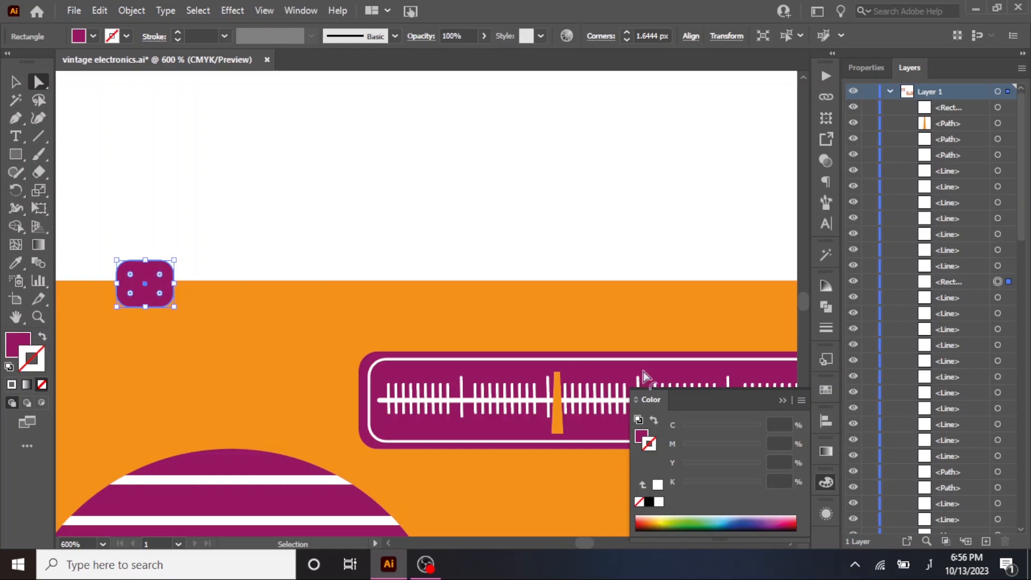
right_click(153, 271)
mouse_move(244, 474)
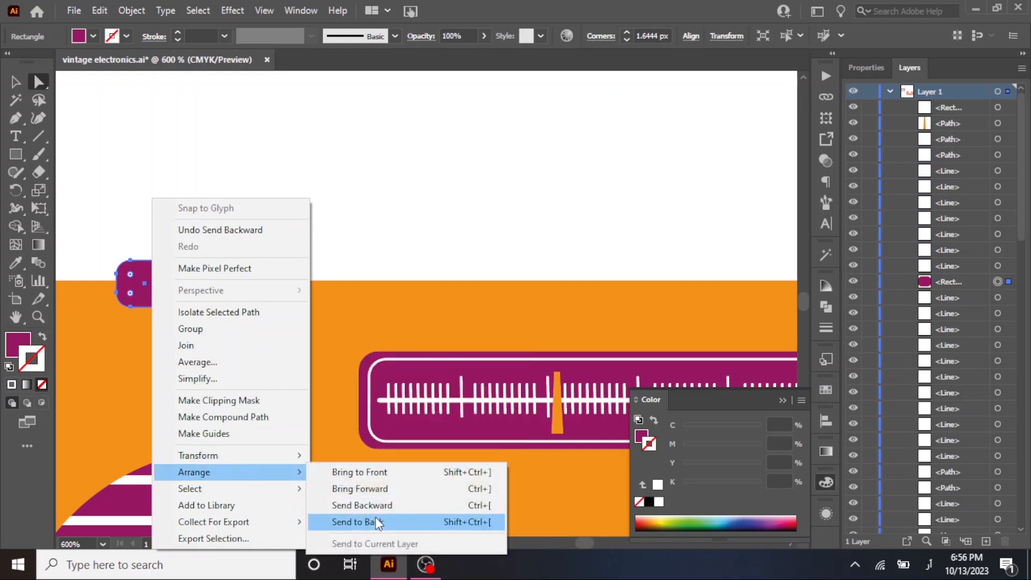
click(376, 520)
click(15, 82)
drag(184, 203, 358, 208)
click(349, 258)
Draw a smaller purple rectangle centered on the upper edge of the rounded antenna base.
scroll(348, 259, up, 1)
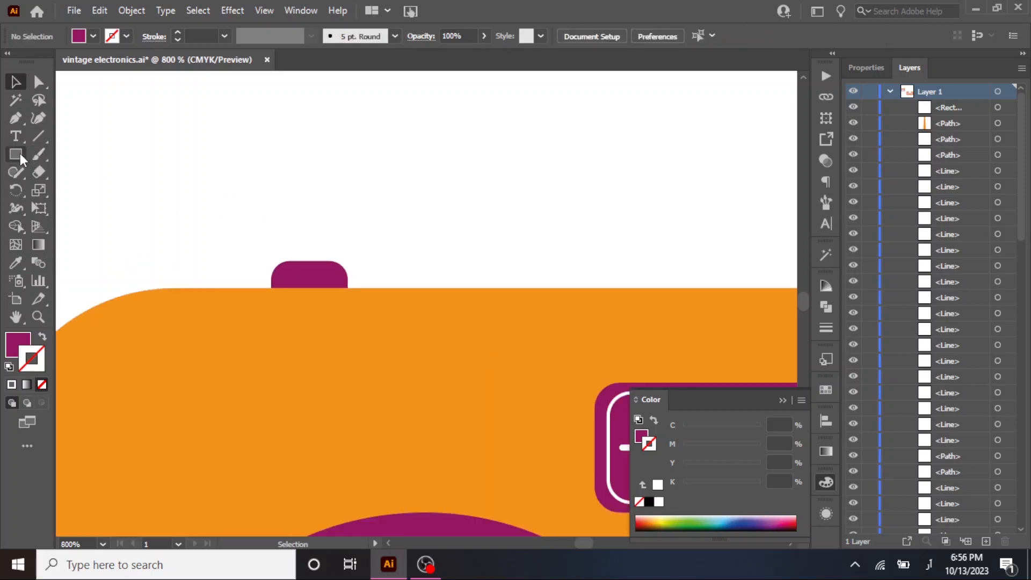
drag(20, 155, 54, 155)
drag(298, 251, 327, 266)
scroll(332, 212, down, 1)
drag(337, 150, 280, 236)
click(16, 83)
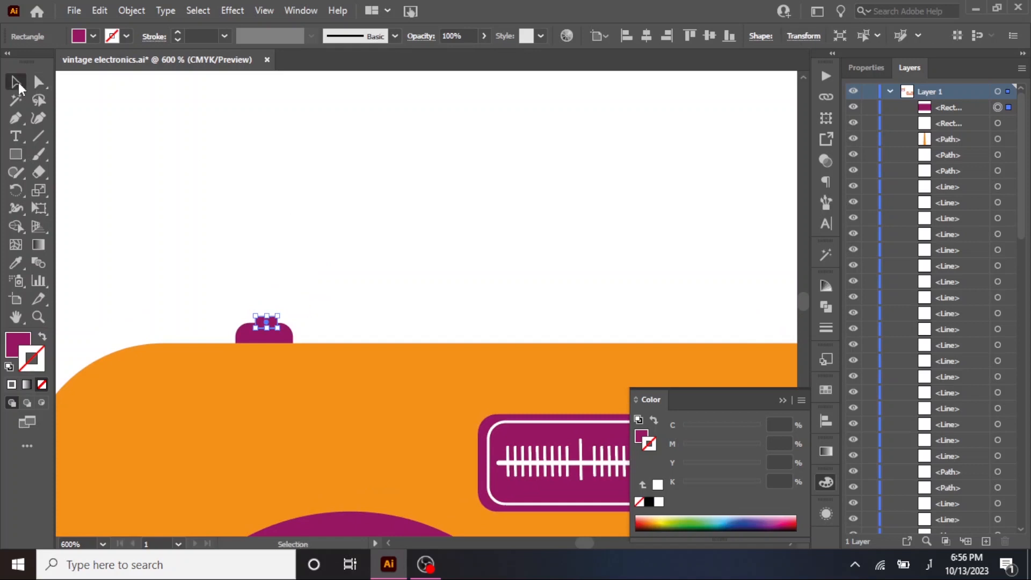
Draw a slanted antenna line rising leftward from the base's cap, with a 1 pt stroke in the base's purple and no fill.
click(38, 136)
mouse_move(125, 98)
mouse_down()
mouse_move(244, 251)
mouse_move(280, 340)
mouse_move(267, 322)
mouse_up()
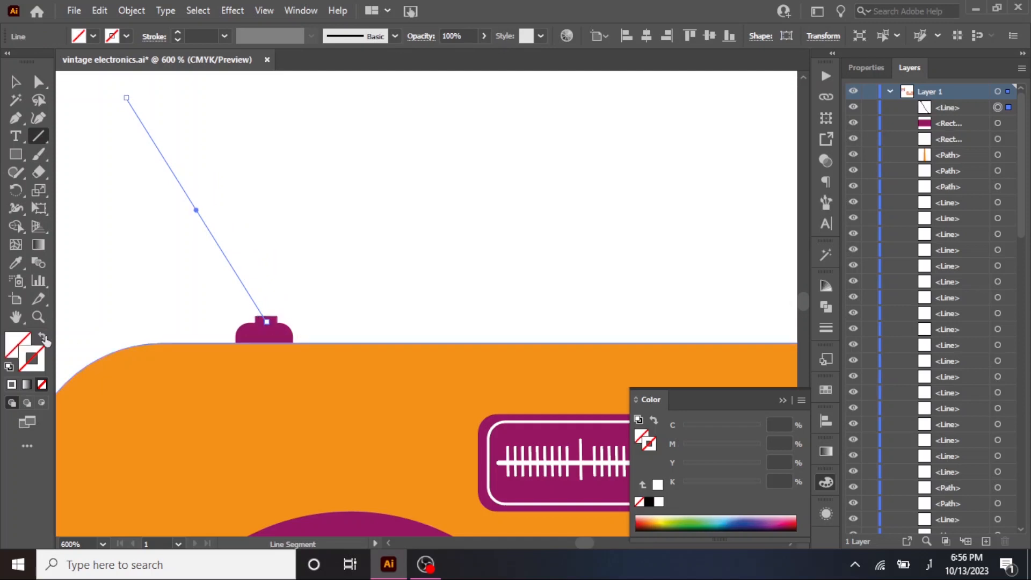
click(16, 383)
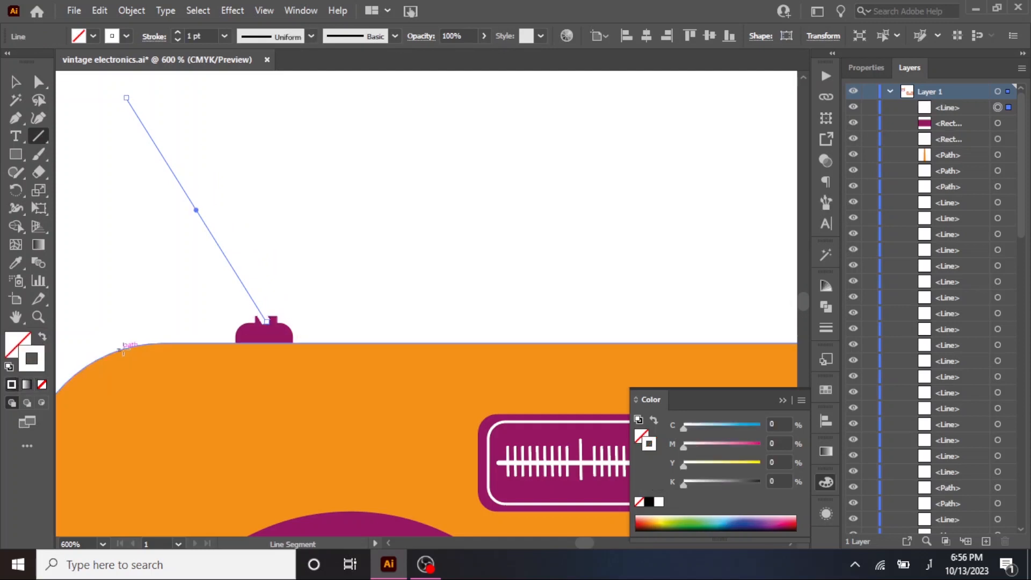
click(15, 262)
click(252, 328)
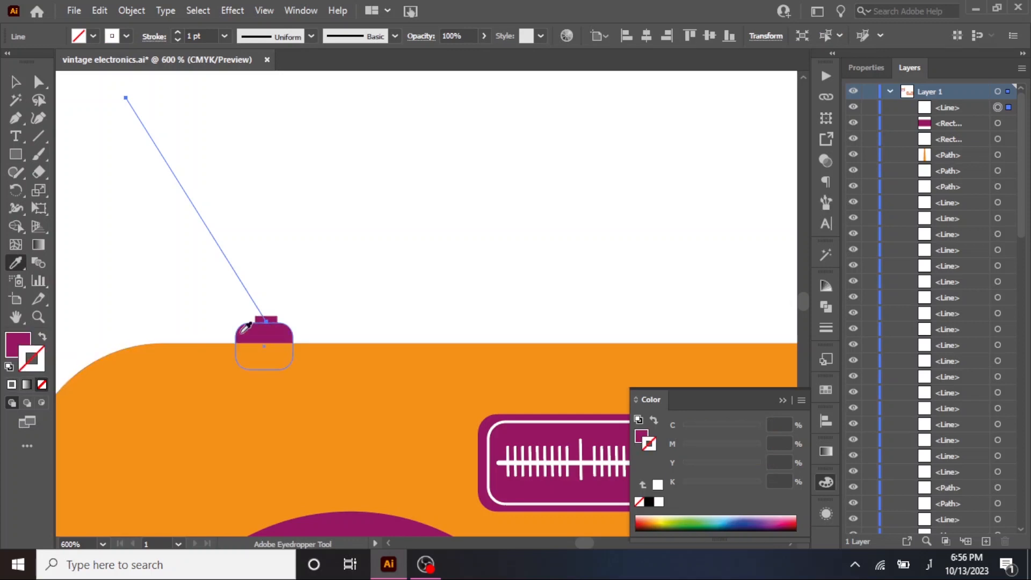
click(43, 338)
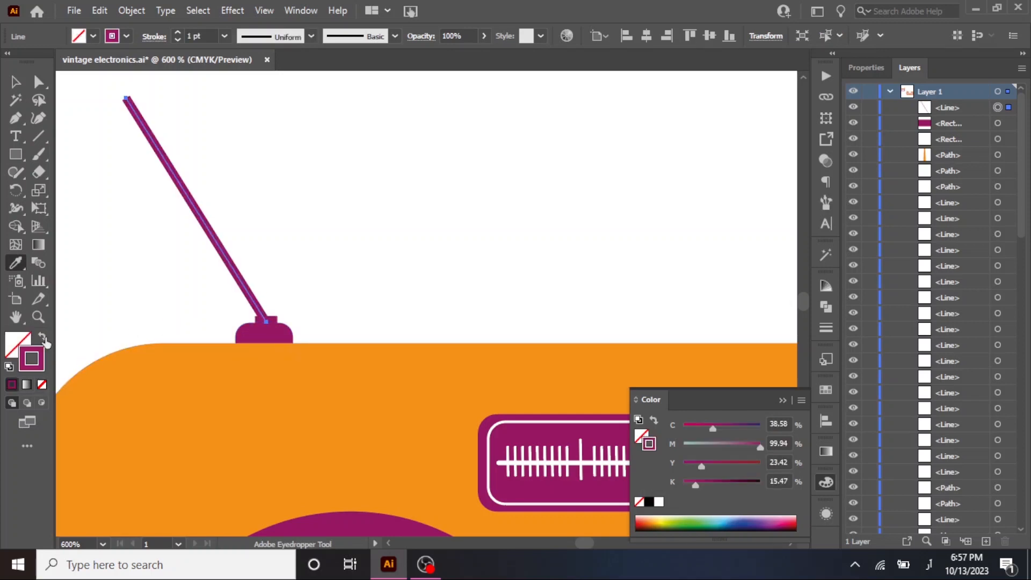
click(15, 81)
Apply the radio body's orange fill to the antenna line, its cap and its base.
scroll(286, 173, down, 1)
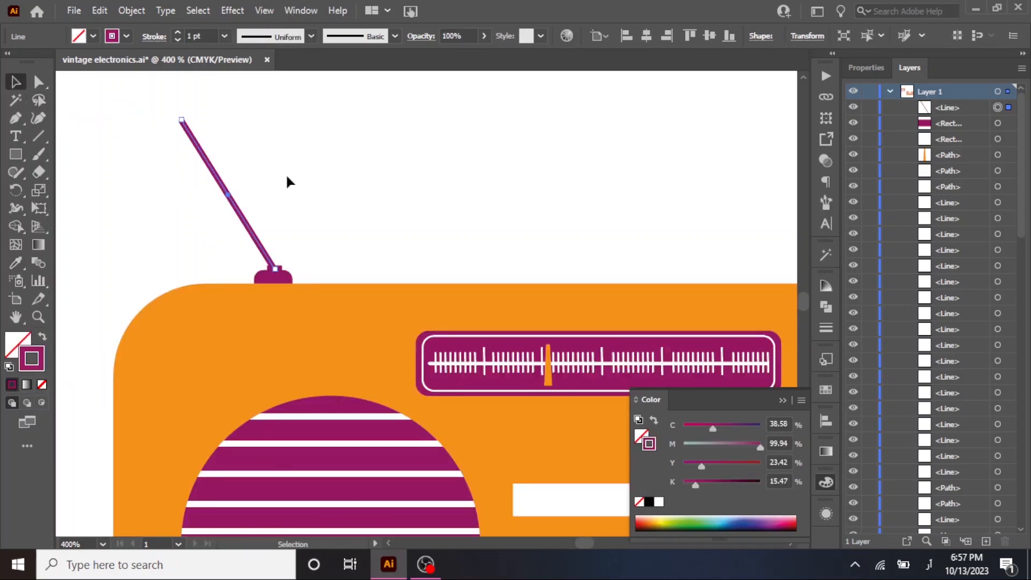
drag(159, 164, 295, 278)
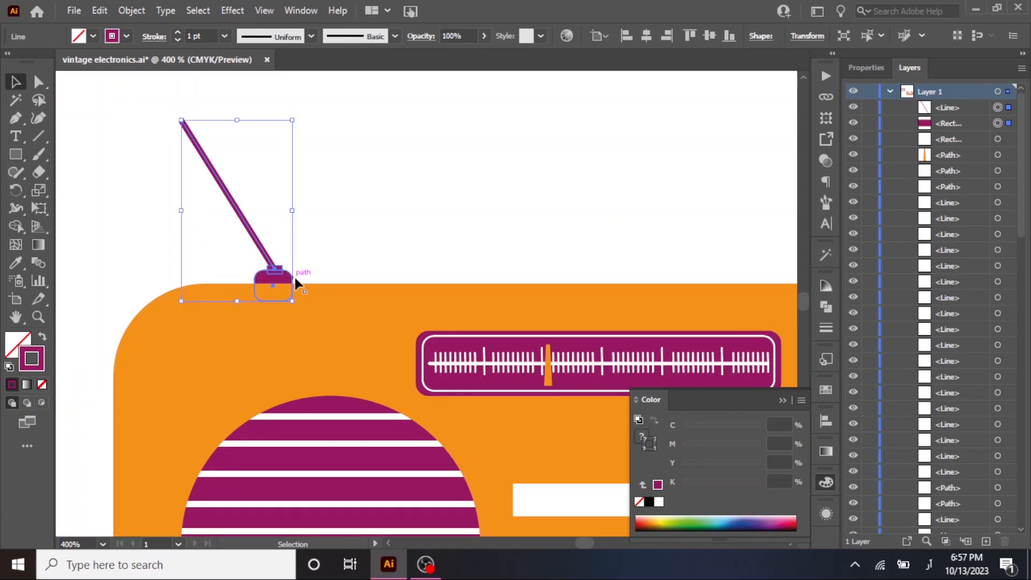
click(13, 266)
click(210, 337)
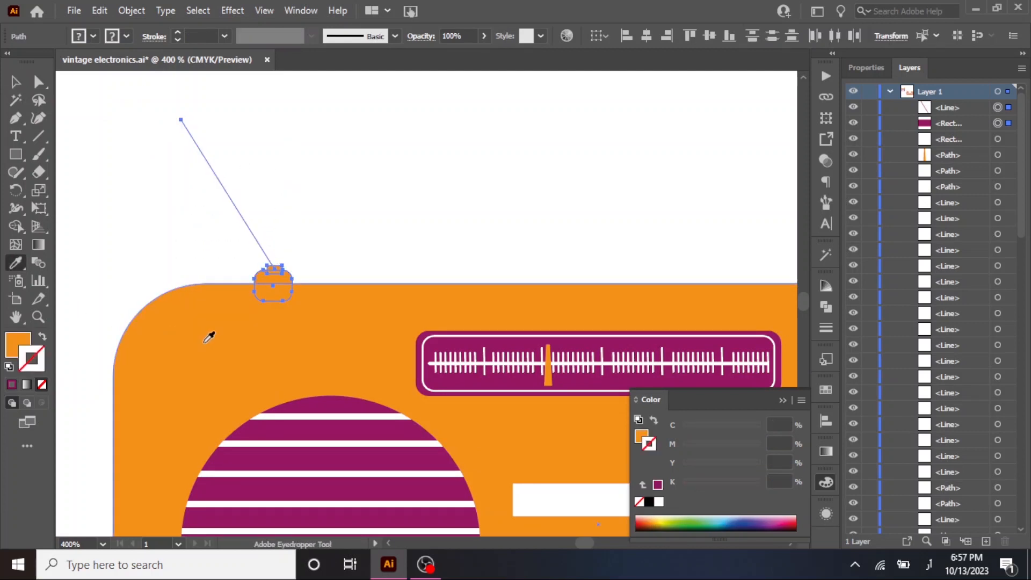
Give the antenna line a 1 pt orange stroke and no fill.
click(15, 82)
drag(131, 133, 274, 183)
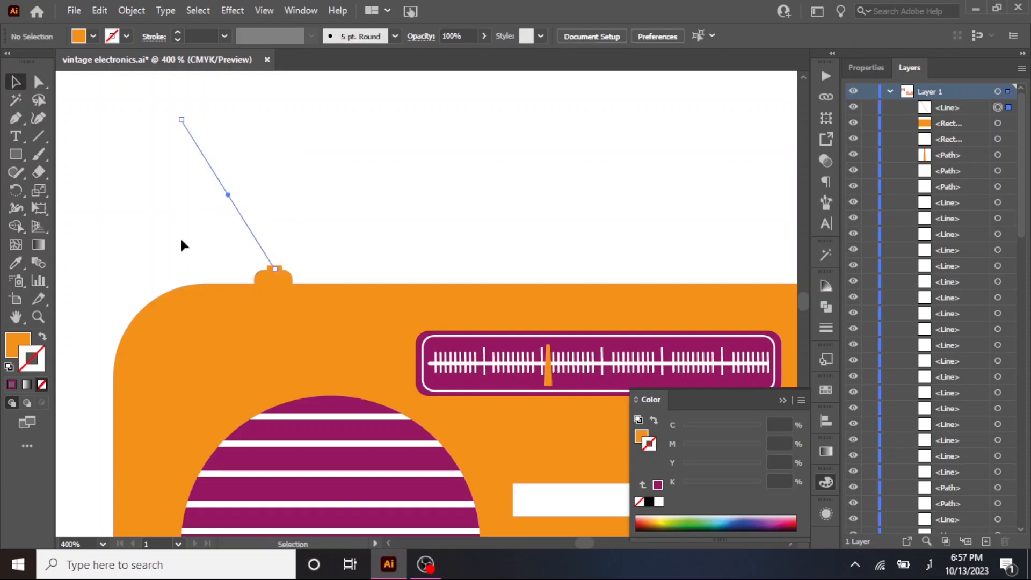
click(183, 35)
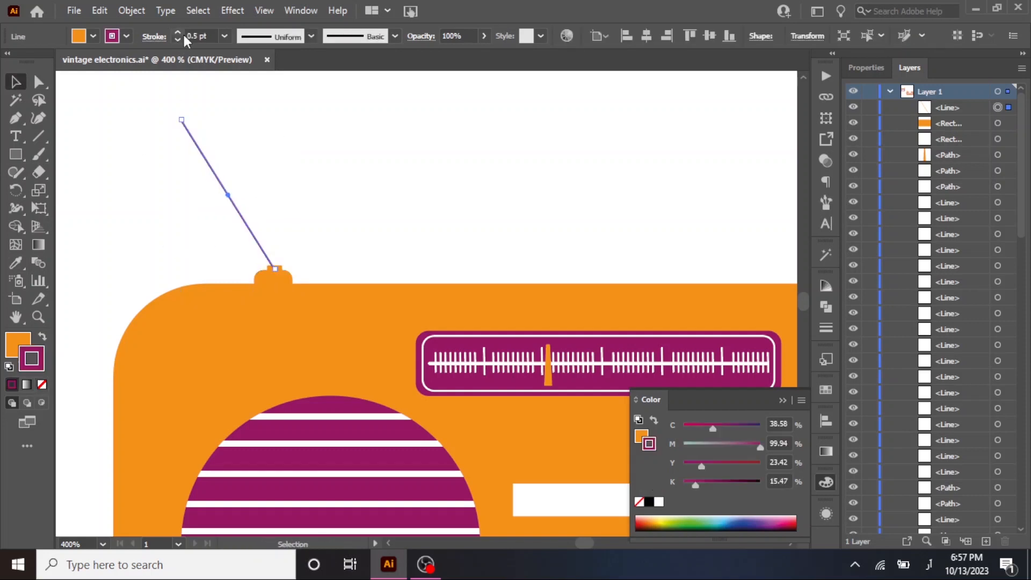
click(43, 383)
click(43, 337)
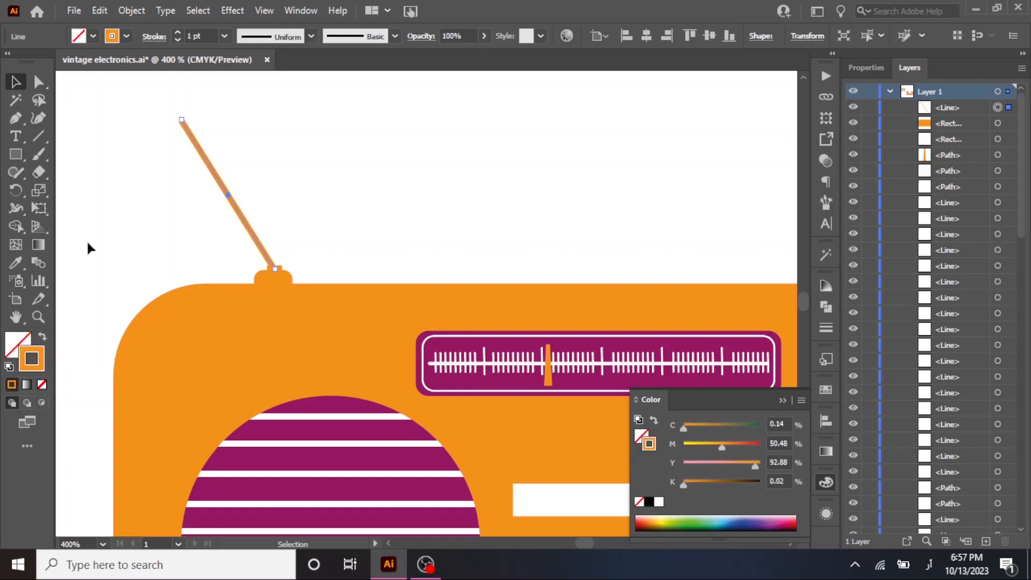
click(358, 199)
drag(278, 167, 328, 245)
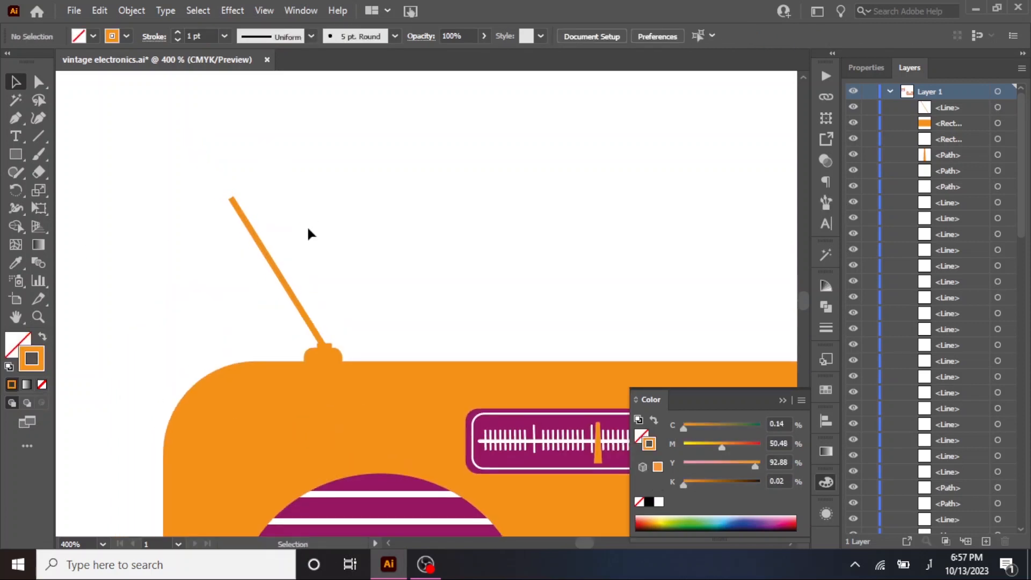
Draw a small circle at the antenna line's upper end with orange fill and no stroke.
scroll(241, 199, up, 1)
click(238, 221)
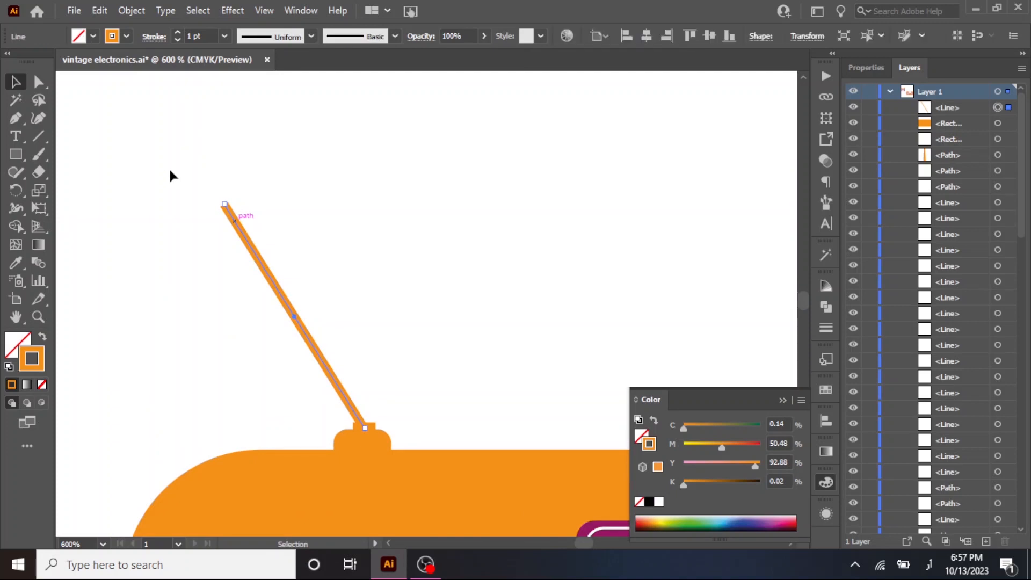
click(10, 155)
click(23, 158)
click(22, 157)
click(68, 189)
drag(219, 198, 232, 211)
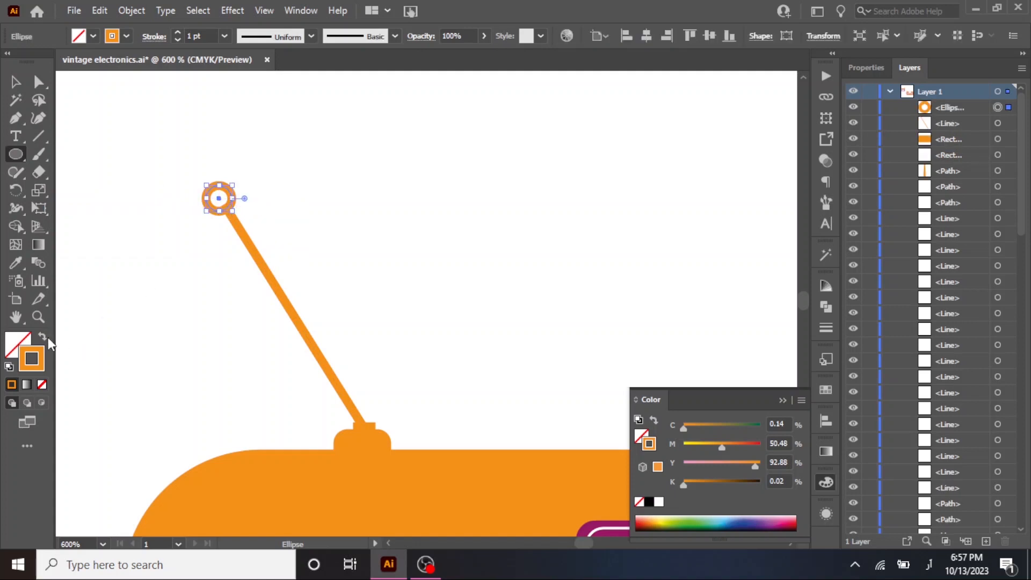
click(43, 336)
click(16, 82)
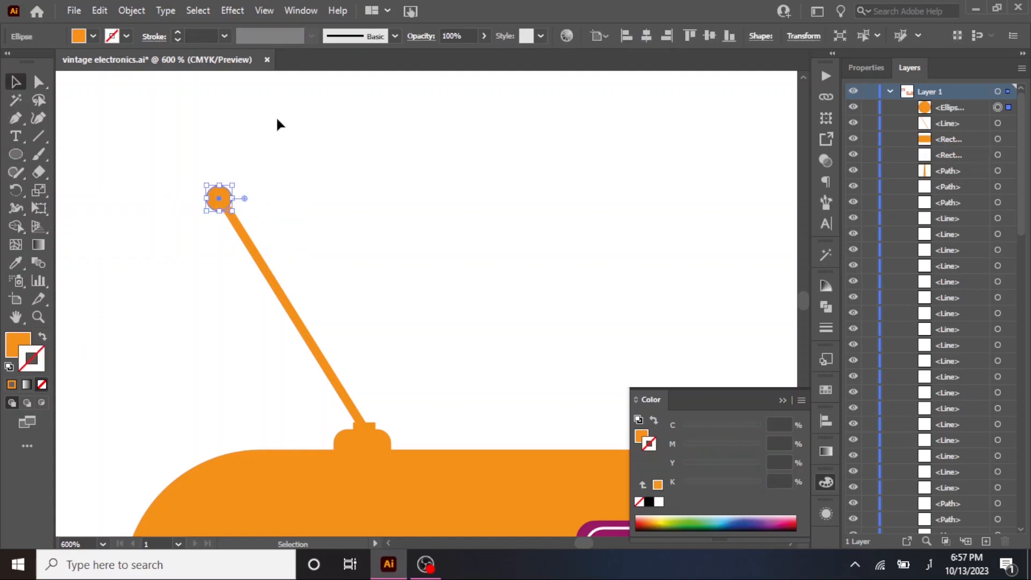
Nudge the orange circle sideways so it sits centered on the antenna's tip.
click(275, 118)
scroll(245, 165, up, 2)
drag(196, 217, 200, 217)
click(296, 226)
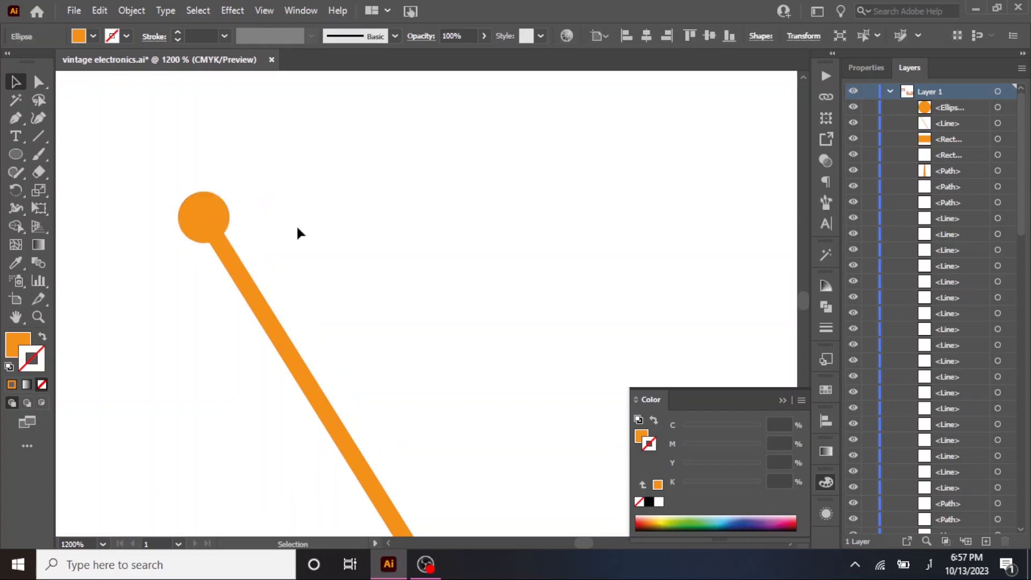
Group the antenna line with its tip circle and create a copy reflected across the vertical axis.
scroll(314, 229, down, 2)
drag(417, 256, 341, 223)
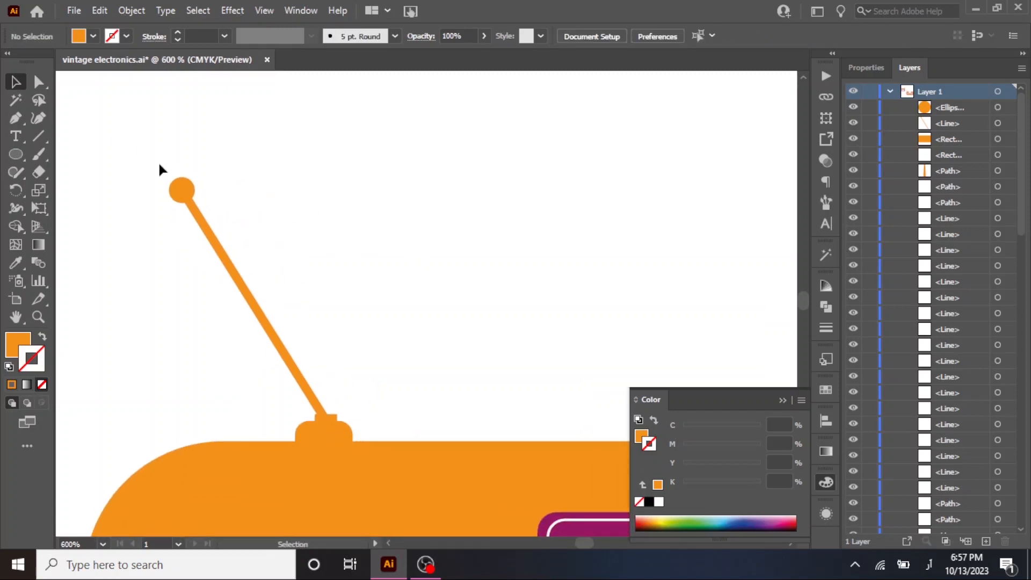
drag(159, 169, 278, 287)
key(ctrl+g)
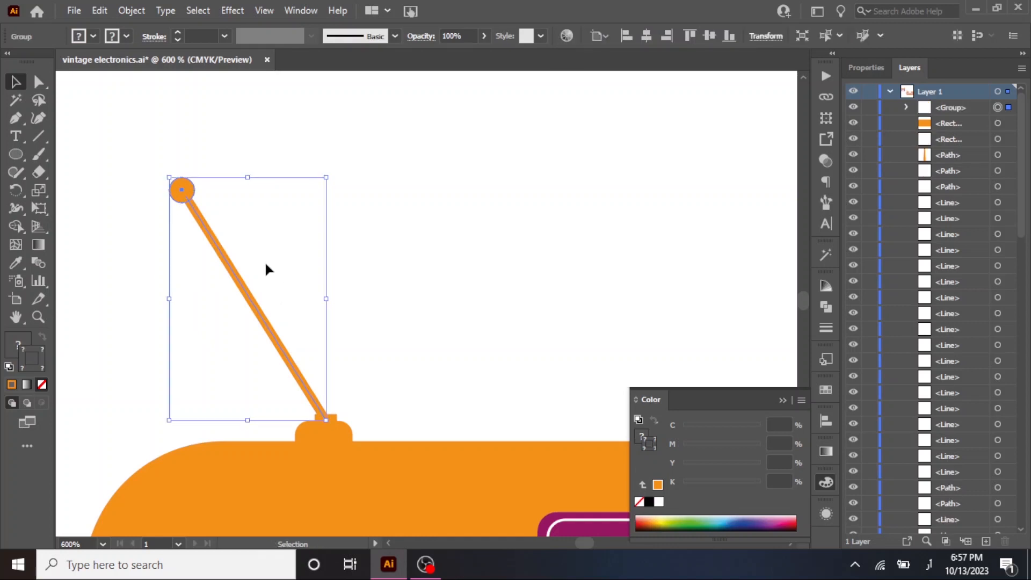
right_click(227, 273)
mouse_move(309, 437)
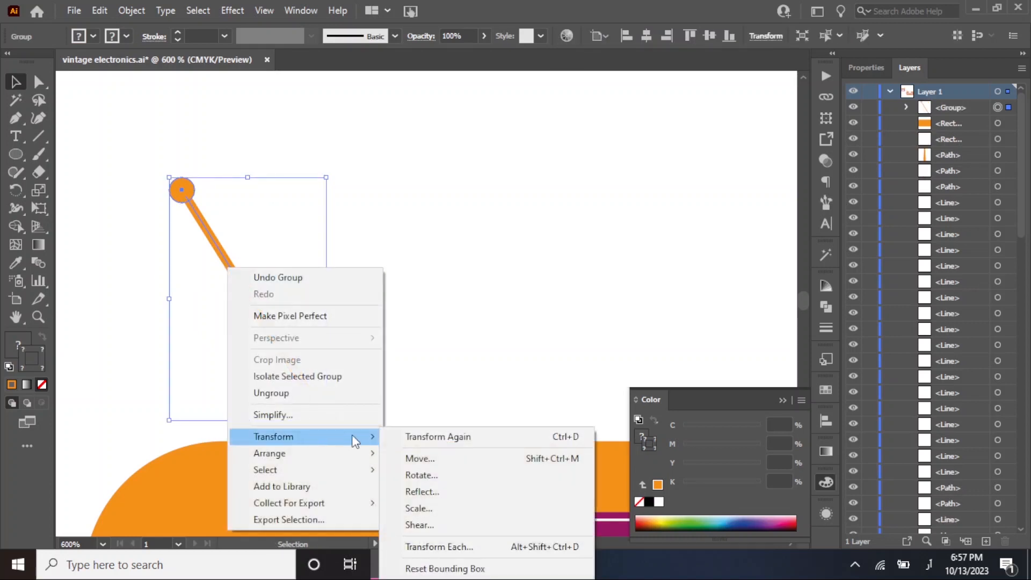
click(461, 491)
click(523, 379)
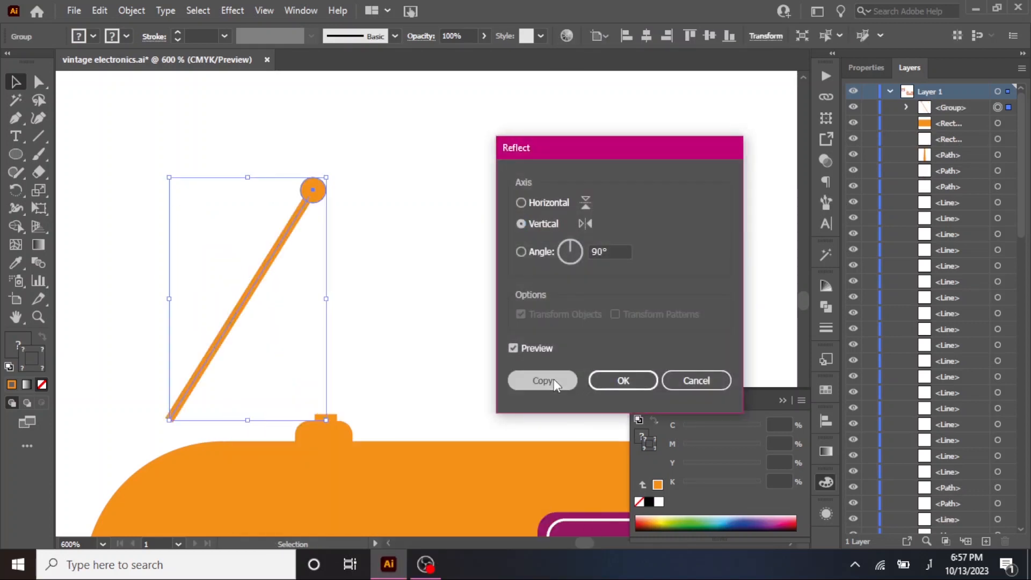
Move the reflected antenna horizontally to the right so both antennas form a V at the base.
click(397, 223)
click(272, 255)
drag(272, 262, 429, 264)
click(518, 283)
scroll(518, 283, down, 2)
drag(619, 283, 389, 153)
scroll(478, 173, down, 1)
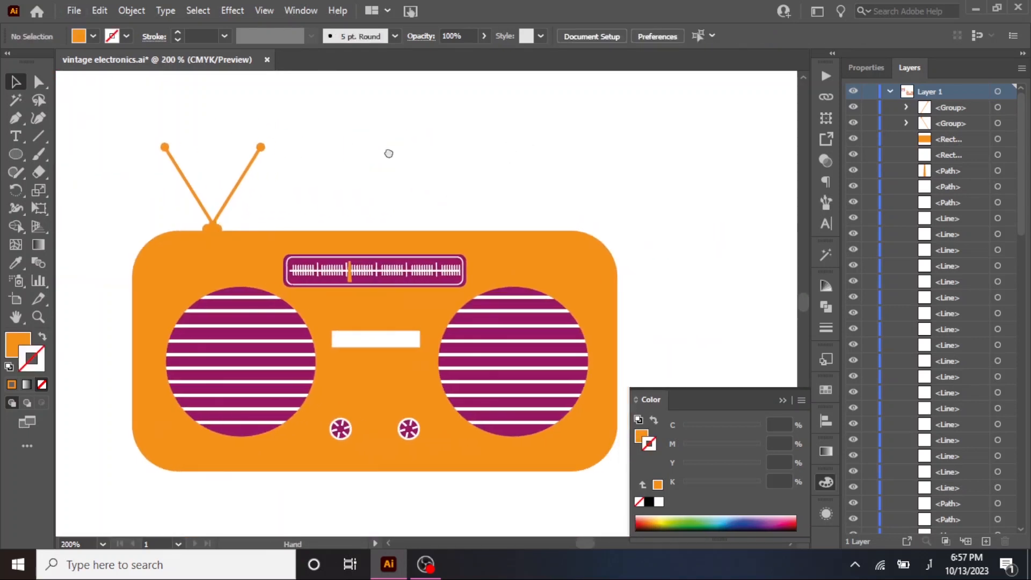
Select all parts of the radio, including the antennas, and group them.
click(783, 397)
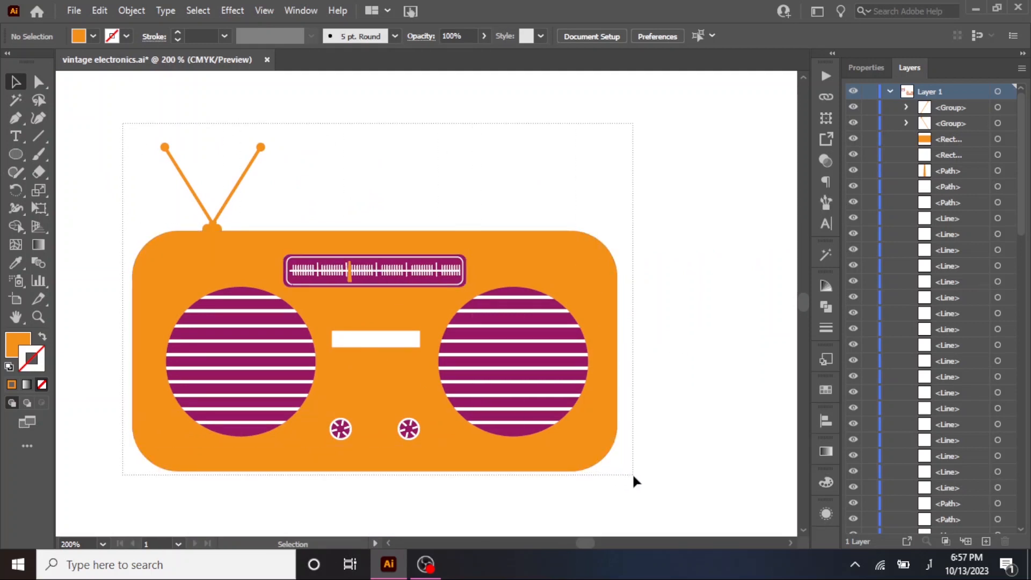
key(ctrl+a)
key(ctrl+g)
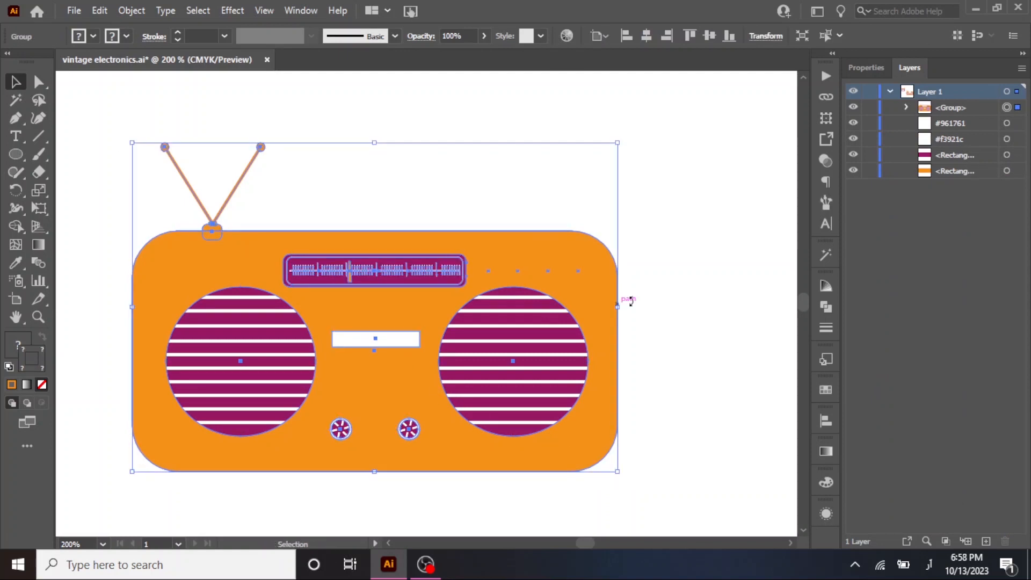
click(735, 250)
Duplicate the radio group in place.
click(303, 268)
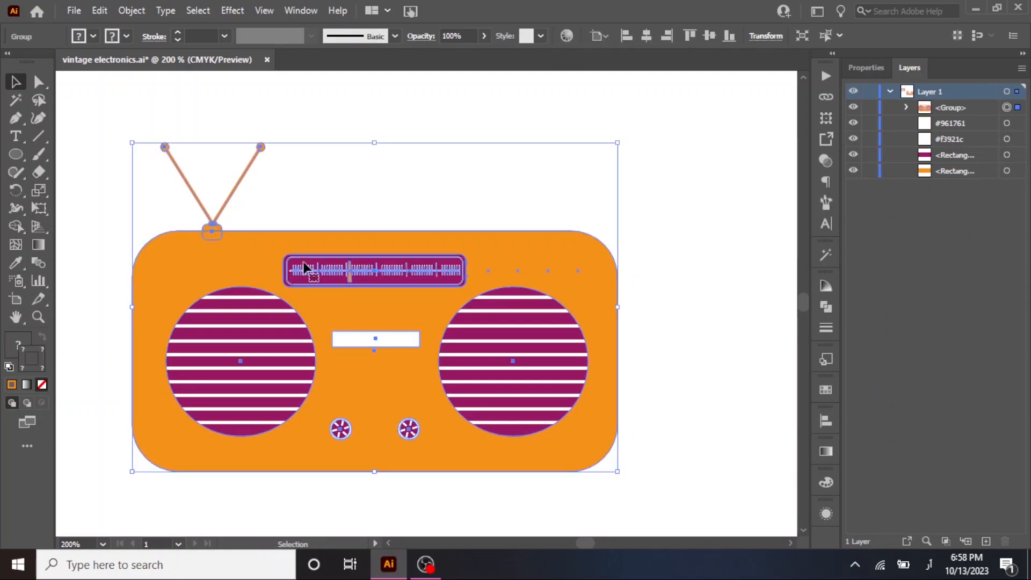
key(ctrl+g)
click(479, 138)
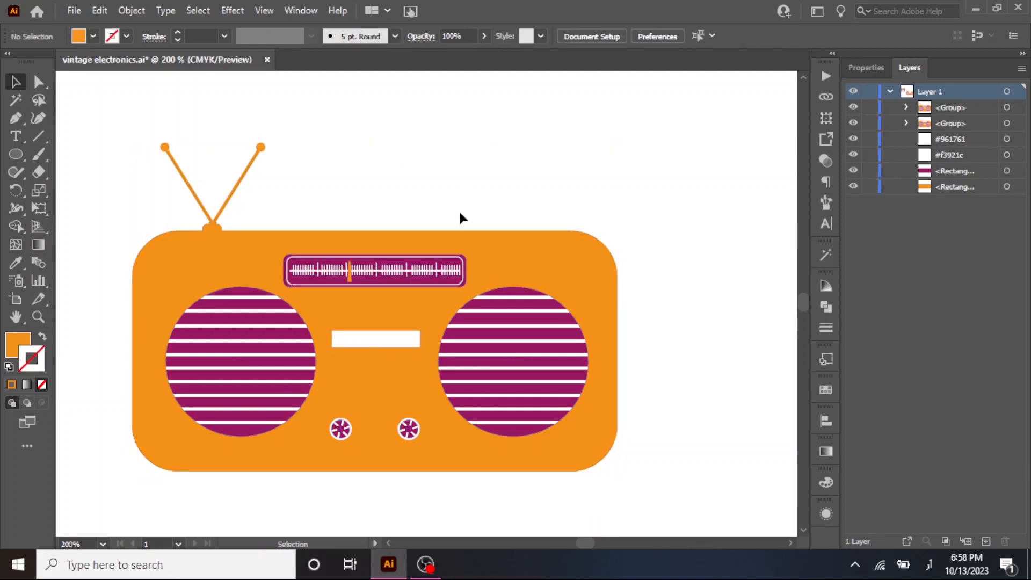
Expand the fills and strokes of the rear radio group.
click(1007, 123)
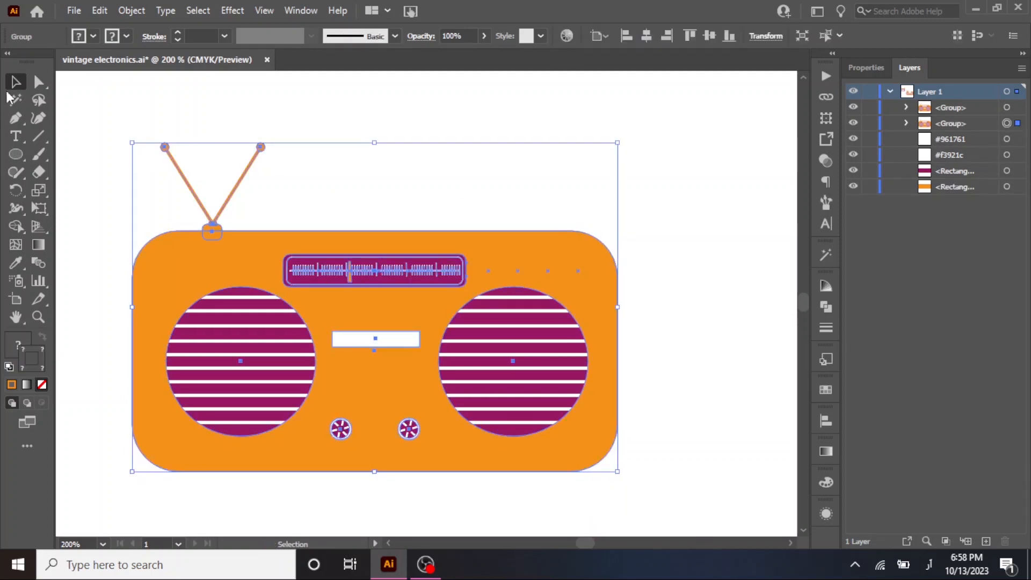
click(133, 11)
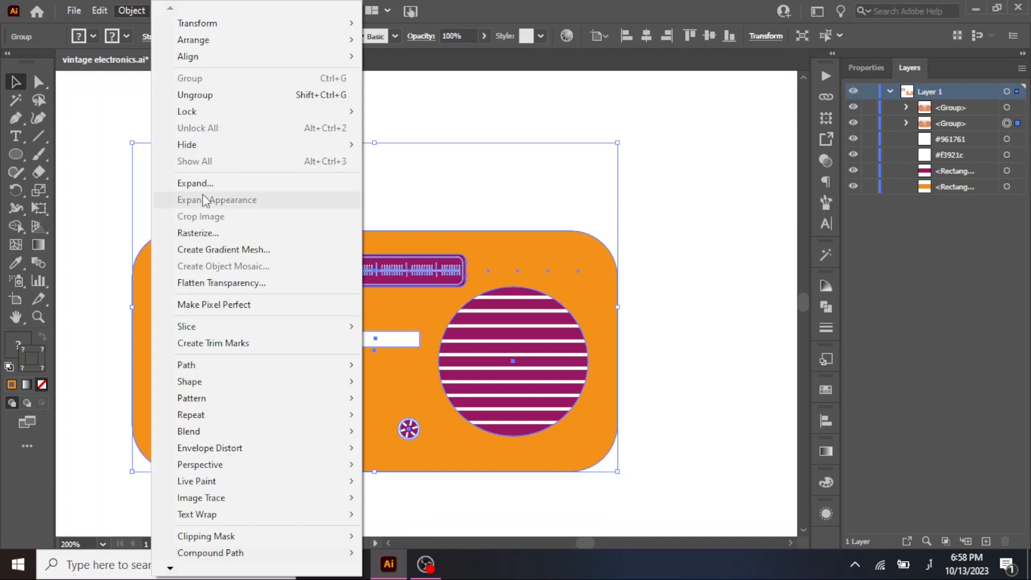
click(187, 182)
click(146, 373)
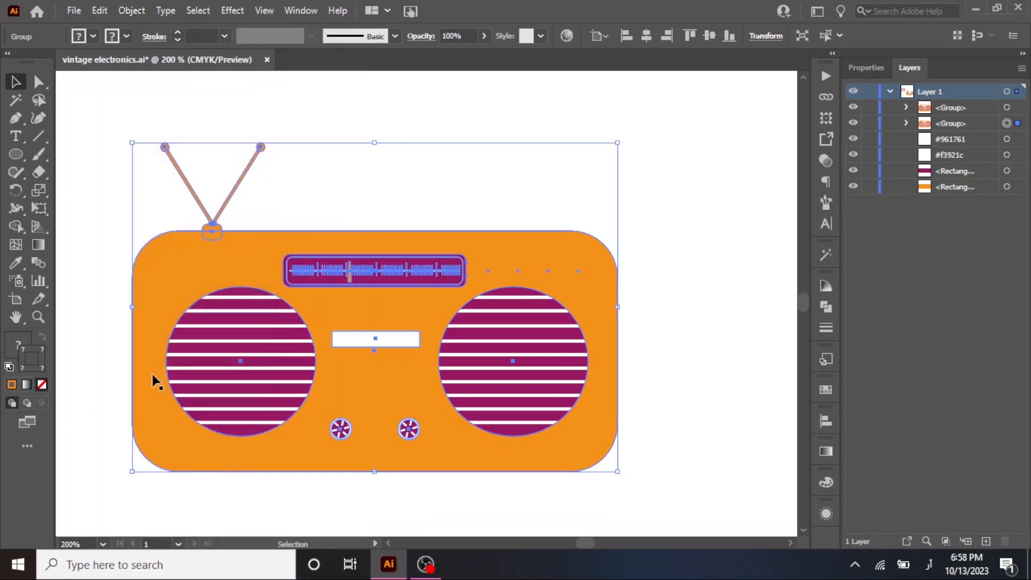
Unite the expanded rear group into one solid silhouette.
click(825, 308)
click(650, 320)
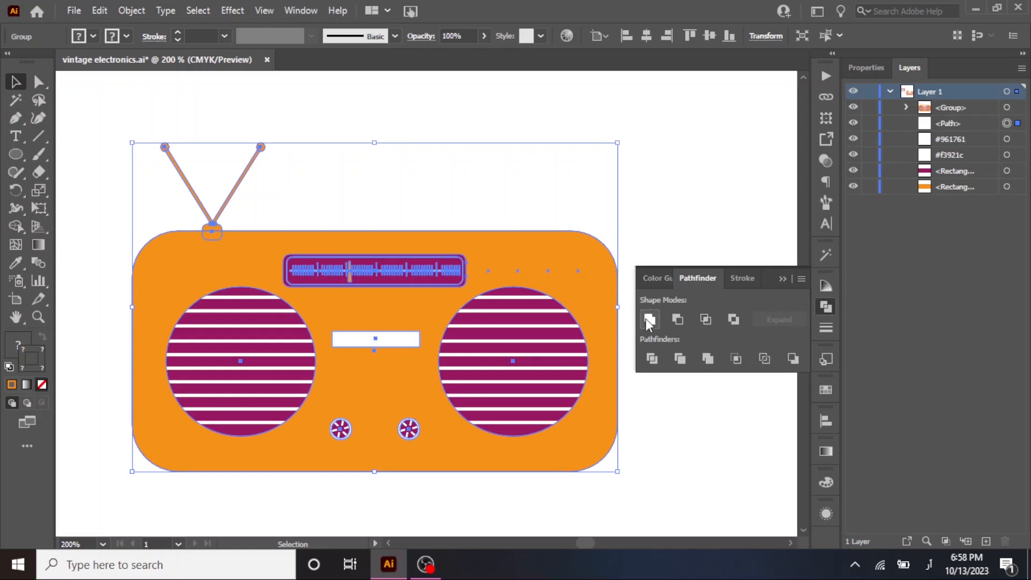
click(674, 186)
Shift the front radio group slightly to the right, exposing the silhouette's left edge.
click(945, 128)
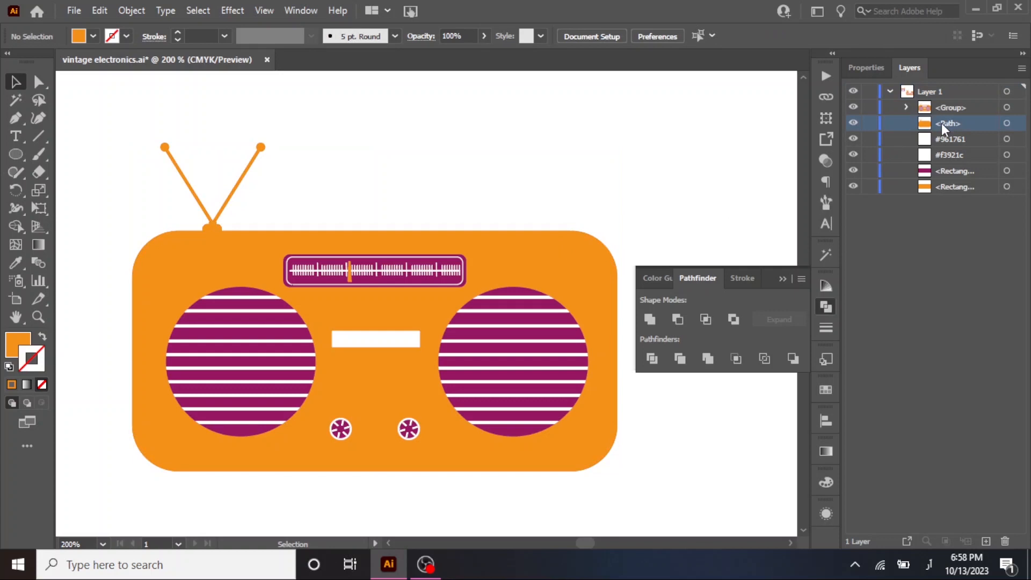
click(504, 320)
drag(467, 359, 495, 359)
Fill the rear silhouette with the purple of the #961761 swatch.
click(146, 271)
scroll(146, 271, down, 2)
key(i)
click(81, 183)
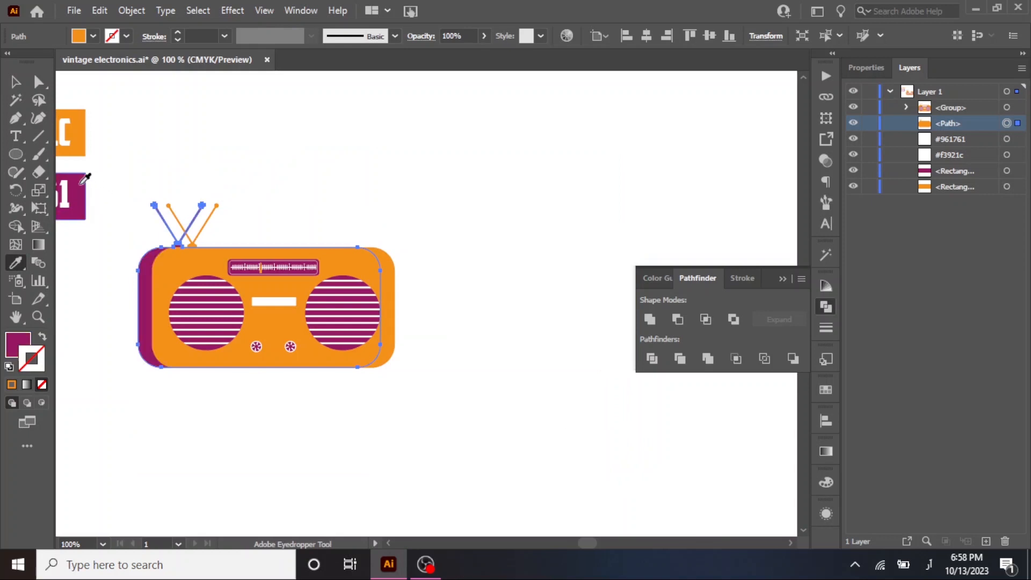
key(v)
click(273, 236)
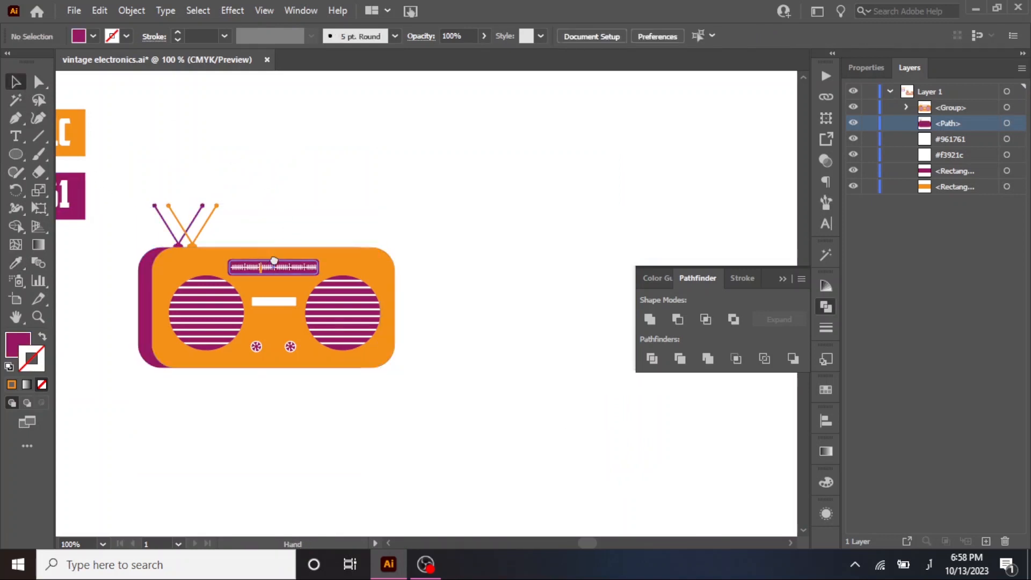
Move the front radio group slightly upward so the purple silhouette forms an offset shadow along its lower edge.
drag(273, 259, 343, 249)
drag(271, 285, 271, 277)
click(506, 167)
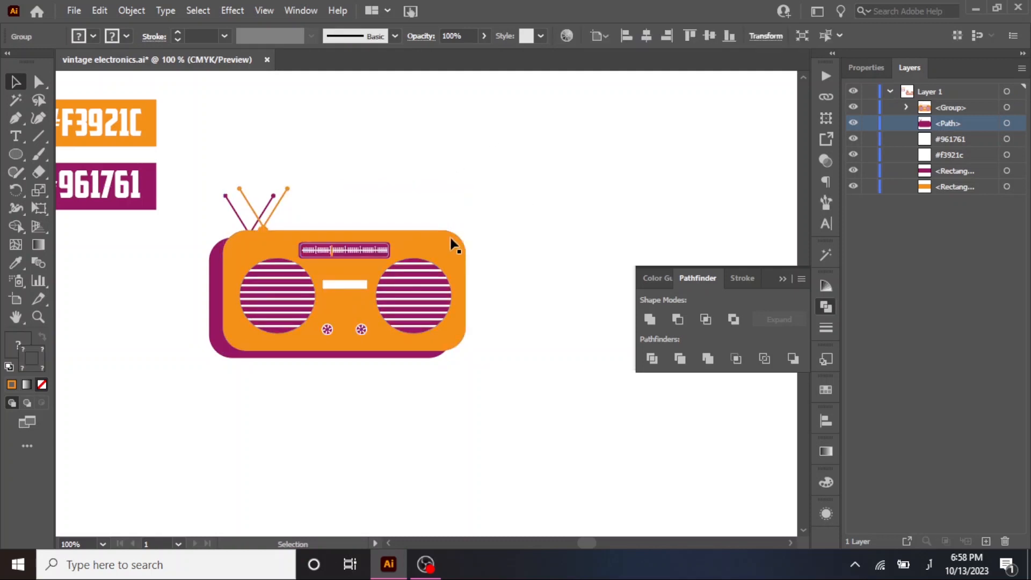
drag(399, 218, 494, 216)
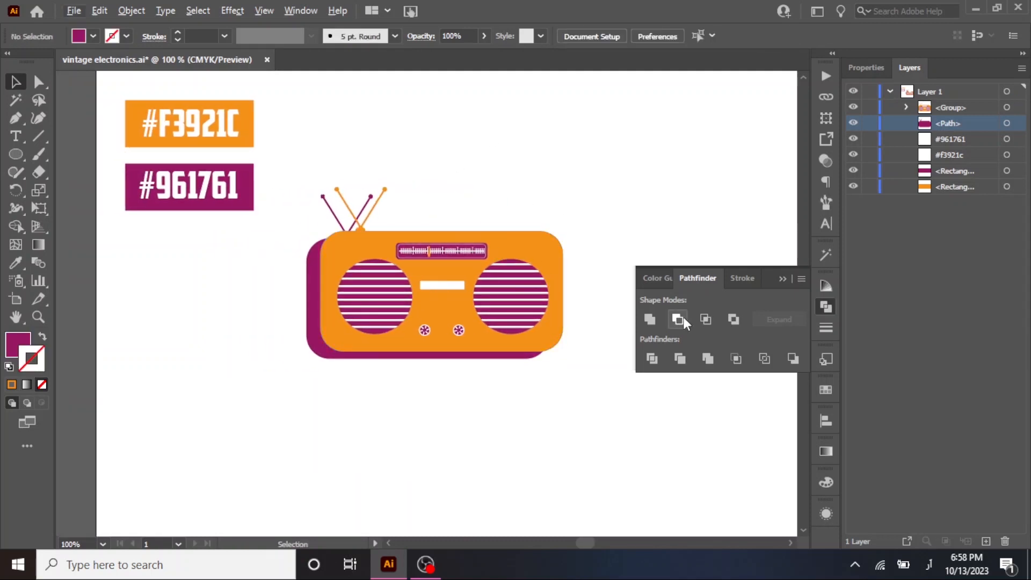
key(alt)
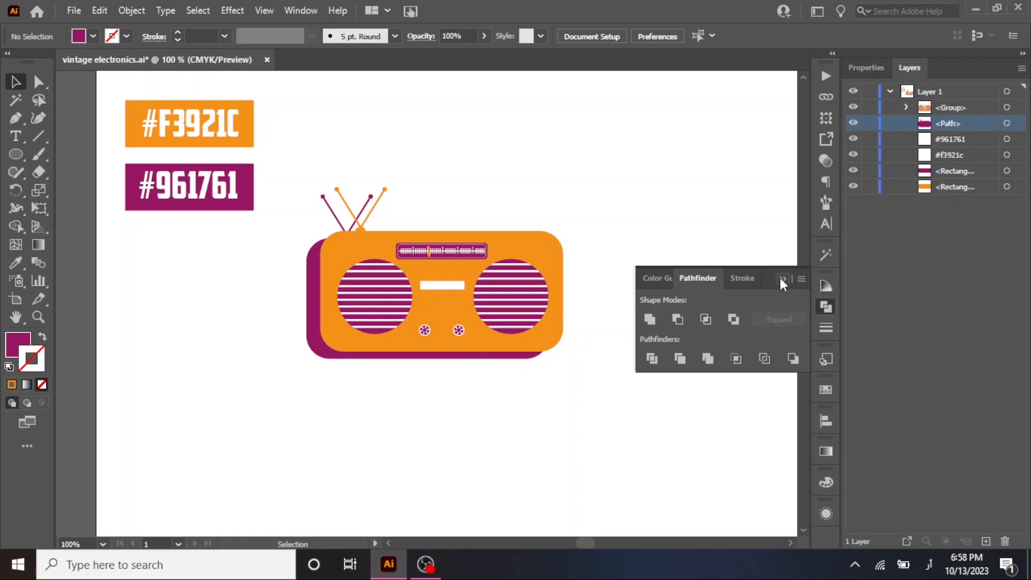
click(781, 278)
scroll(623, 240, up, 1)
drag(375, 245, 572, 305)
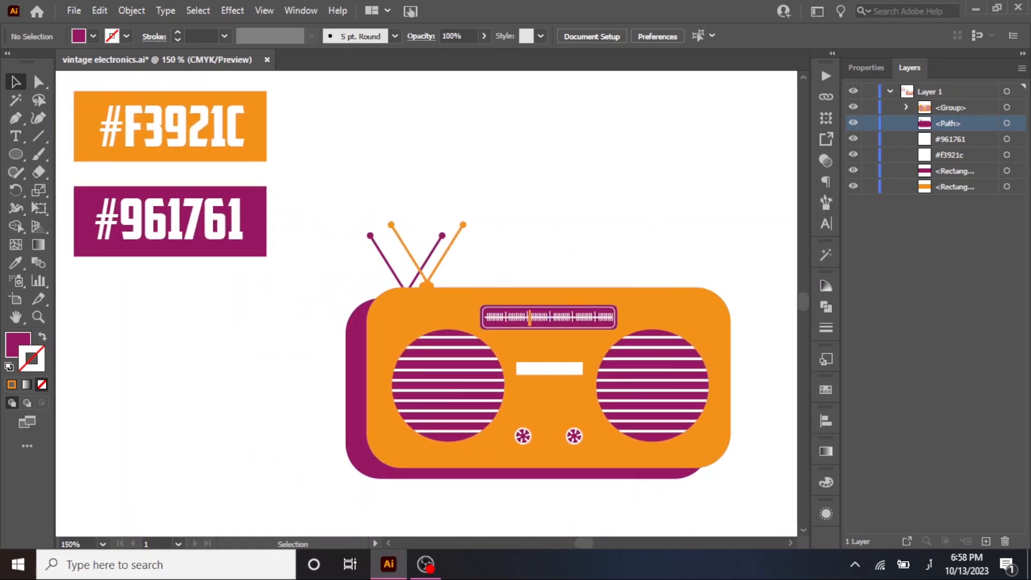